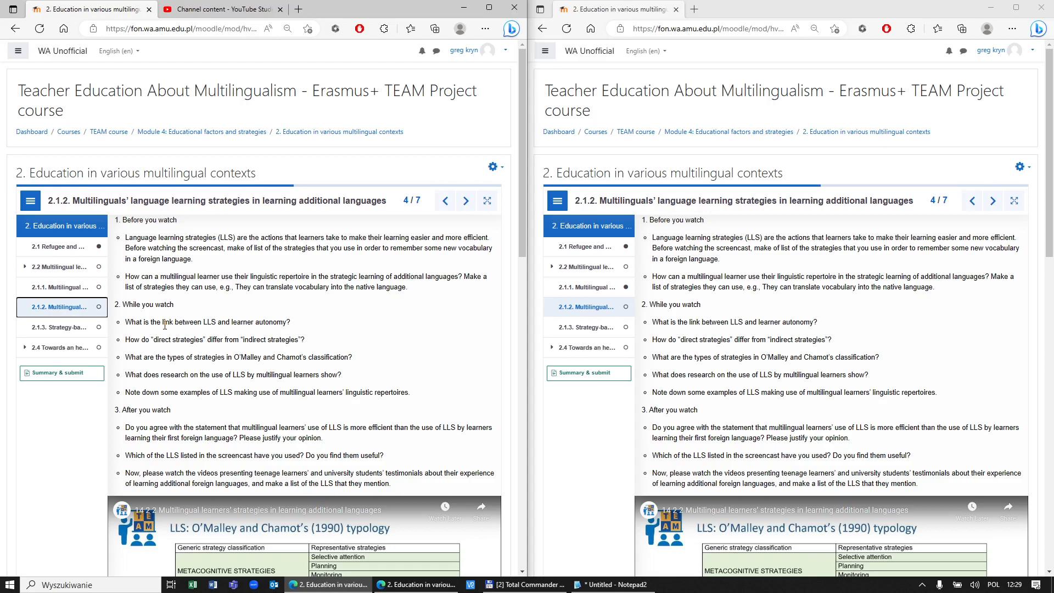
Step: Highlight the five While you watch questions in the left window, then focus the right copy
drag(122, 307, 174, 306)
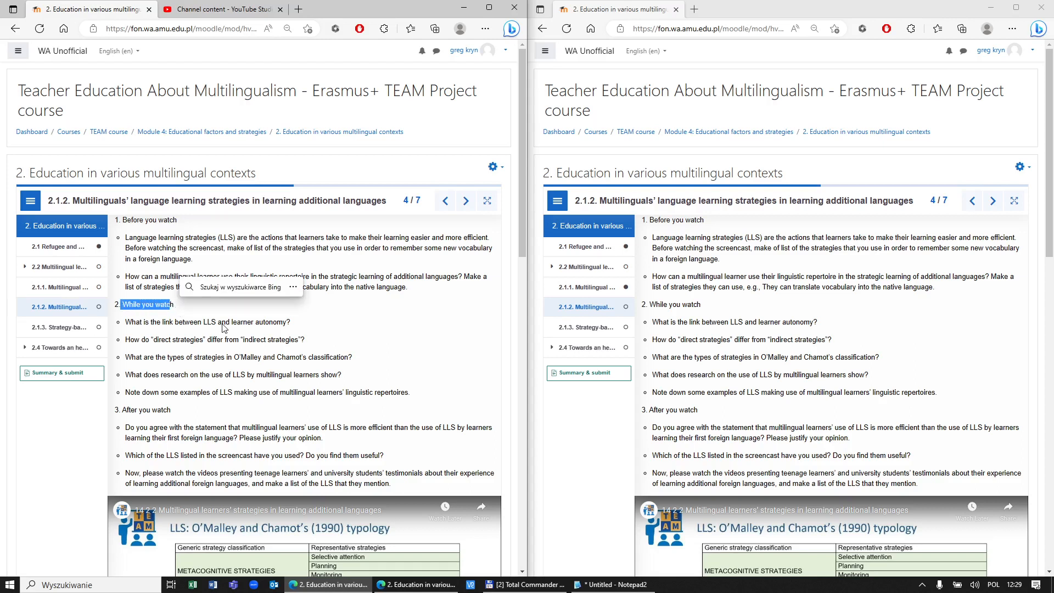
click(173, 306)
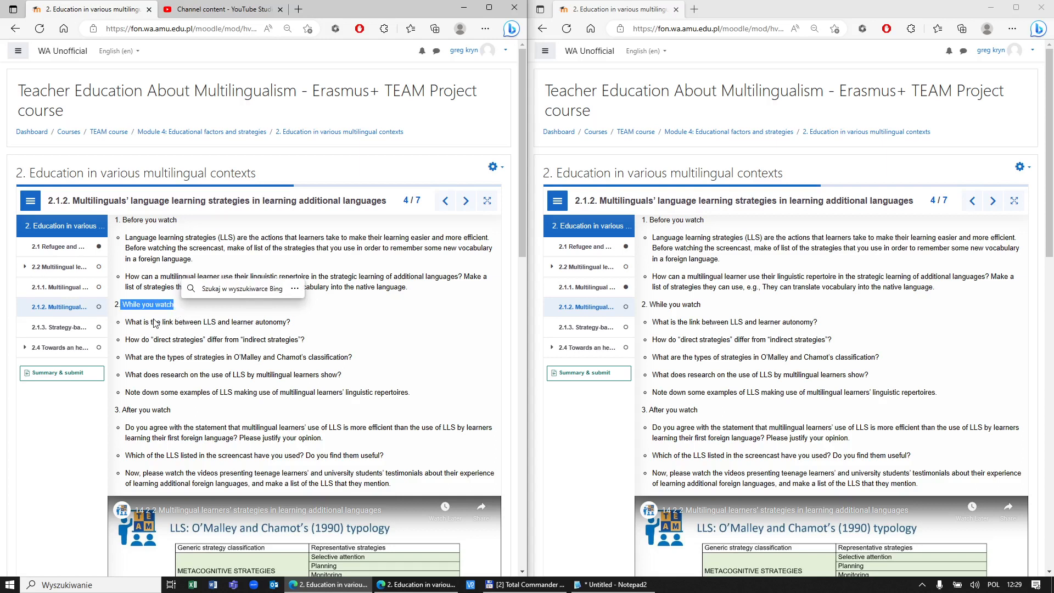
click(157, 324)
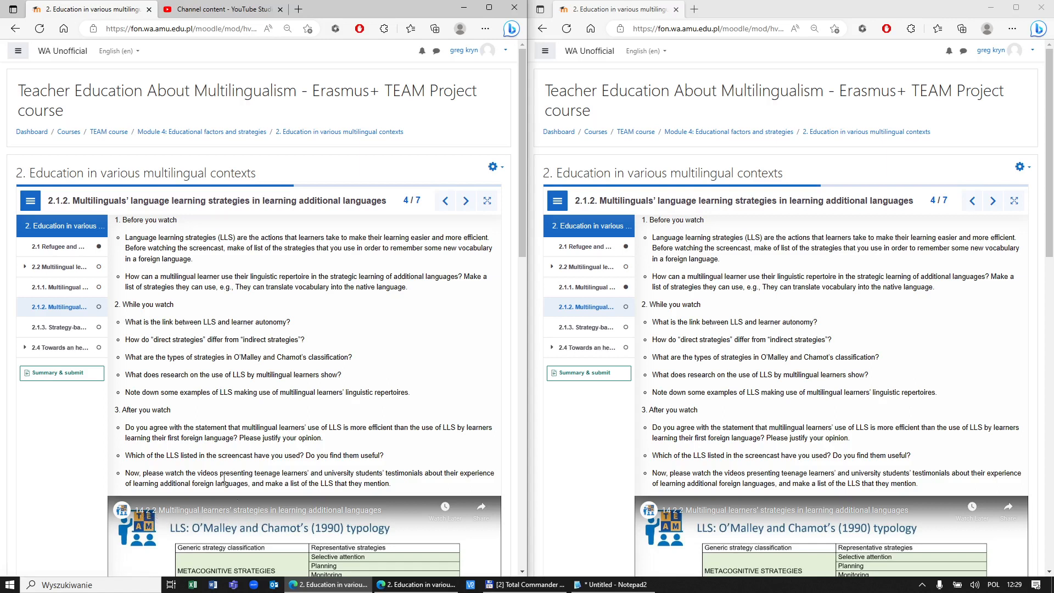
drag(125, 323, 416, 393)
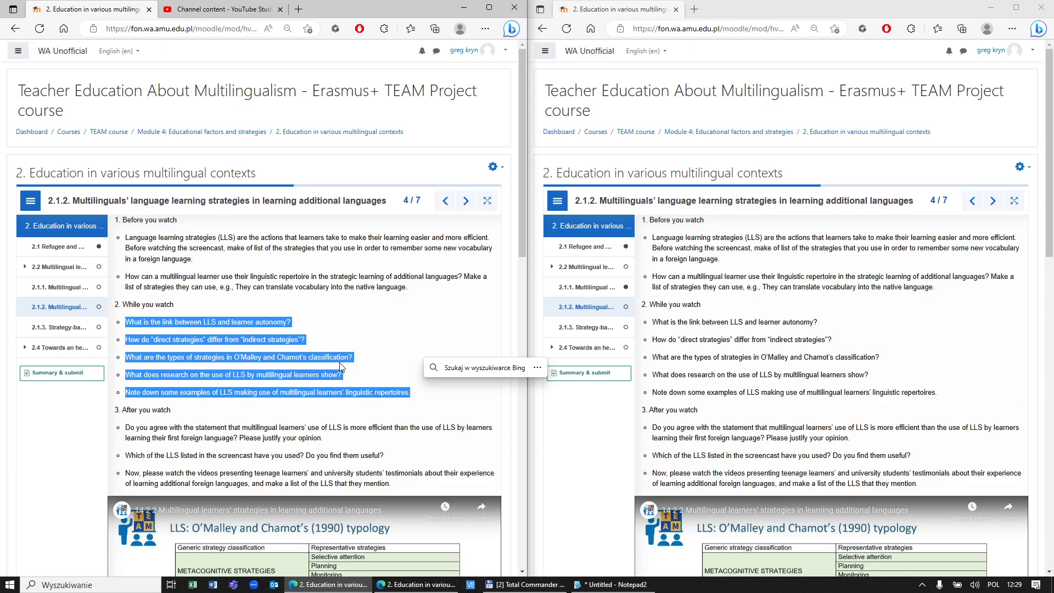
click(181, 324)
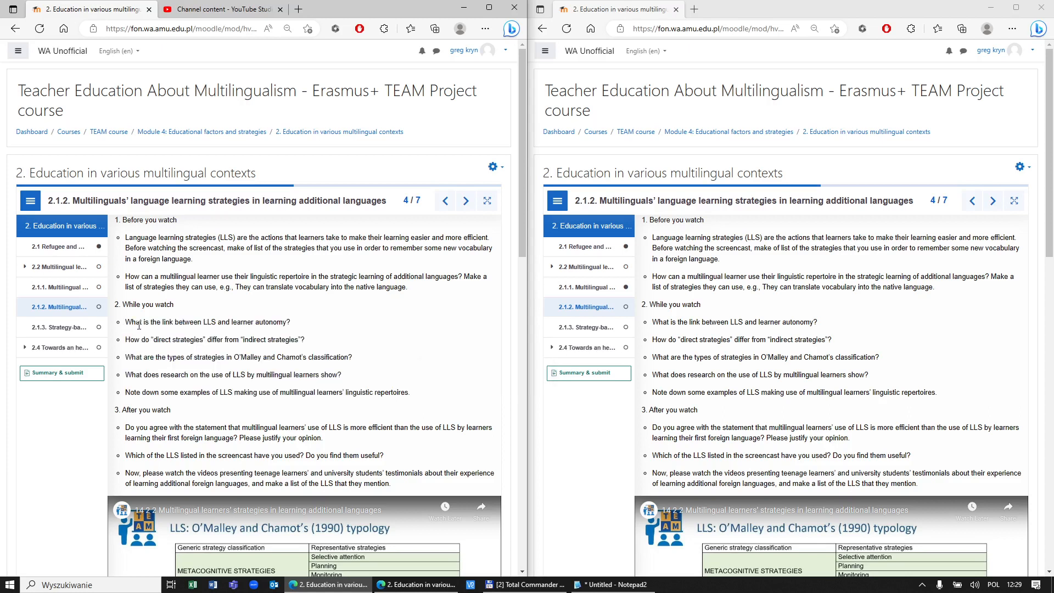
drag(125, 323, 297, 328)
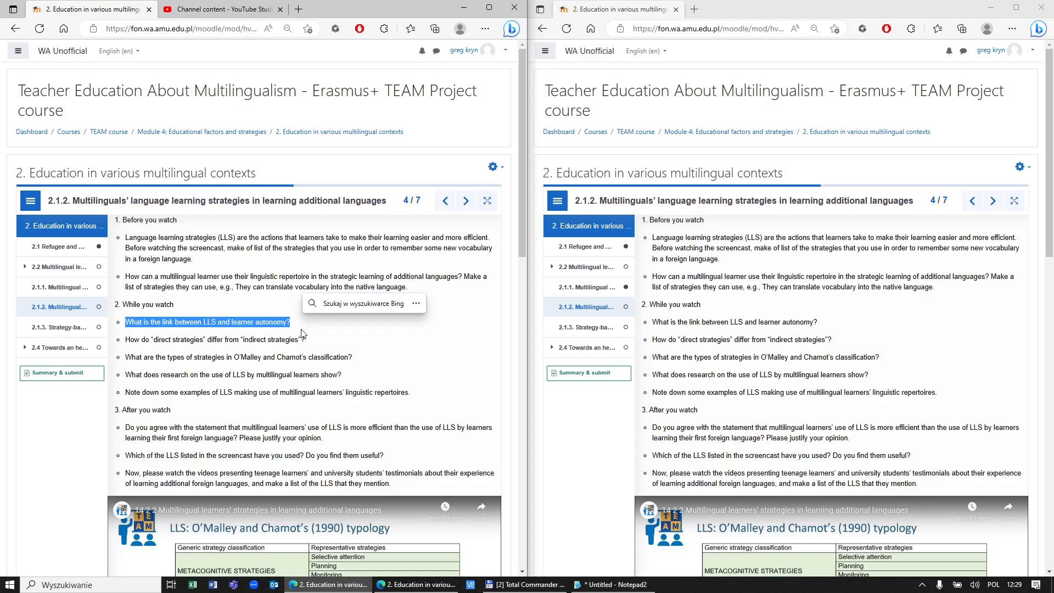
click(224, 326)
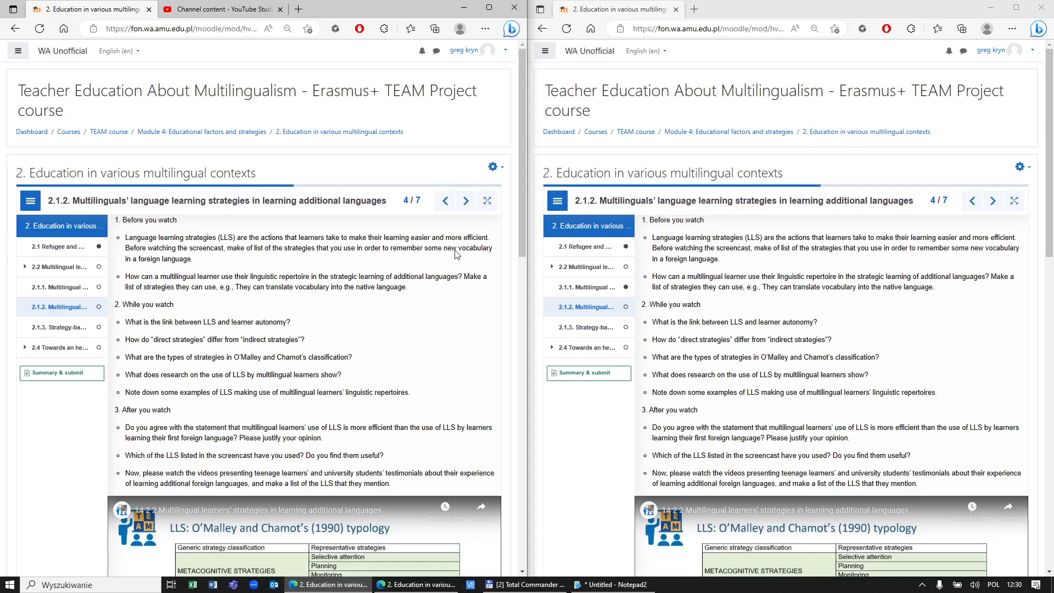
drag(125, 321, 421, 400)
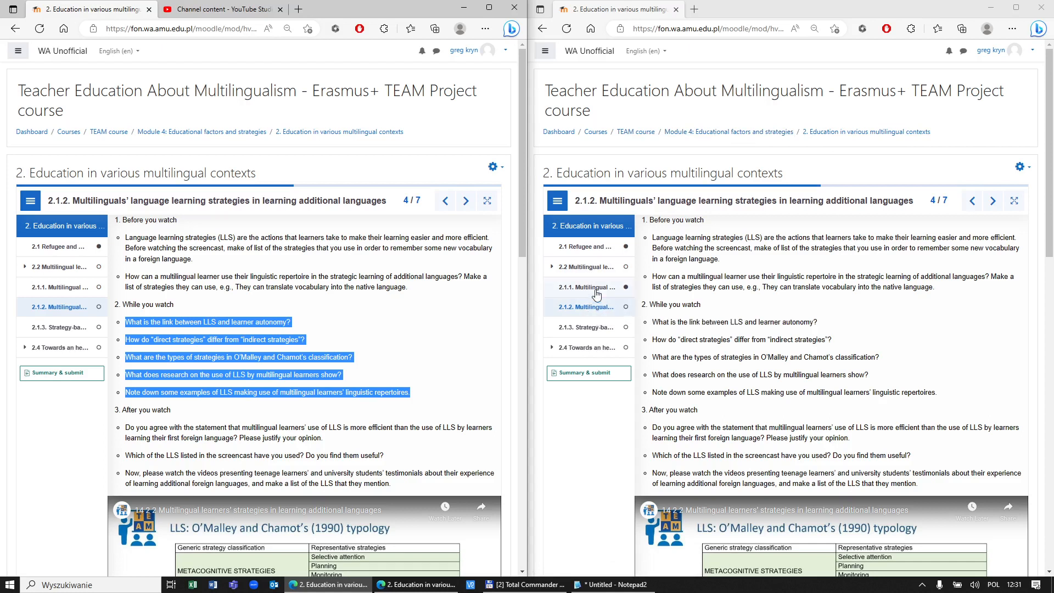
click(905, 332)
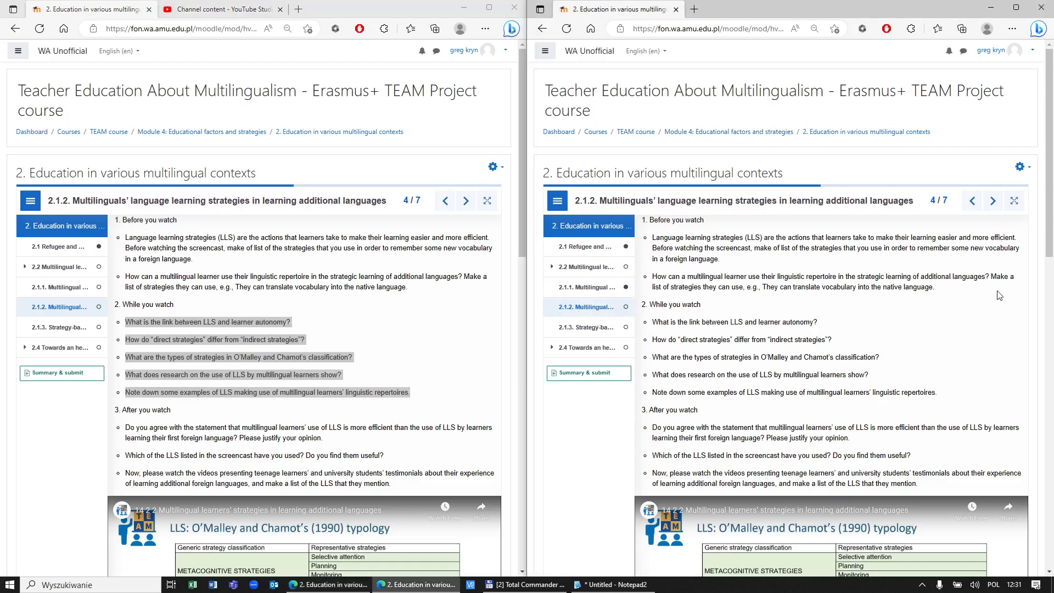
Step: Open the Interactive Book's Edit settings form and scroll down toward its pages
click(1030, 172)
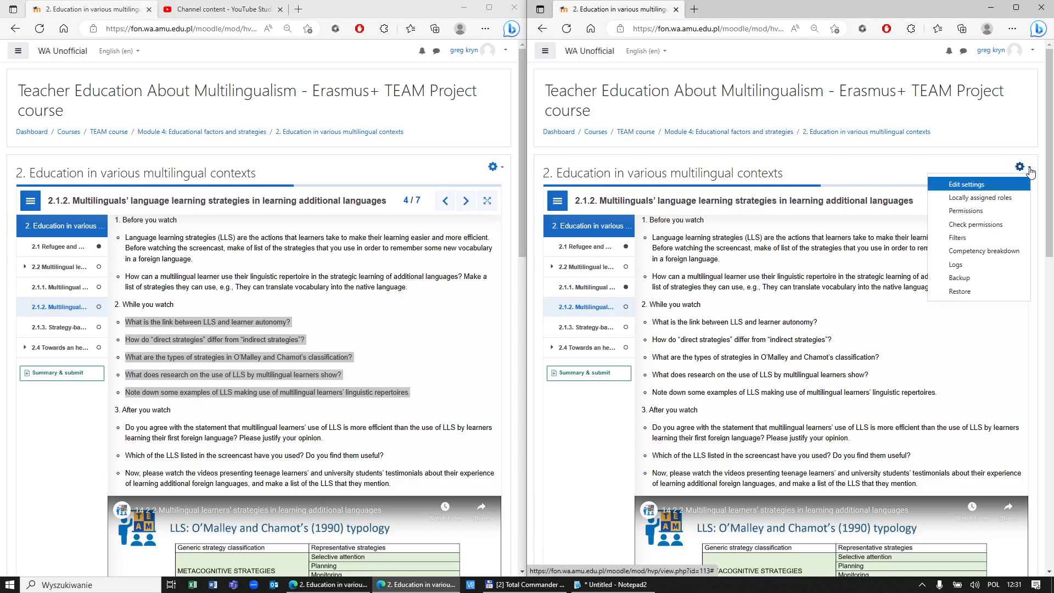
click(966, 186)
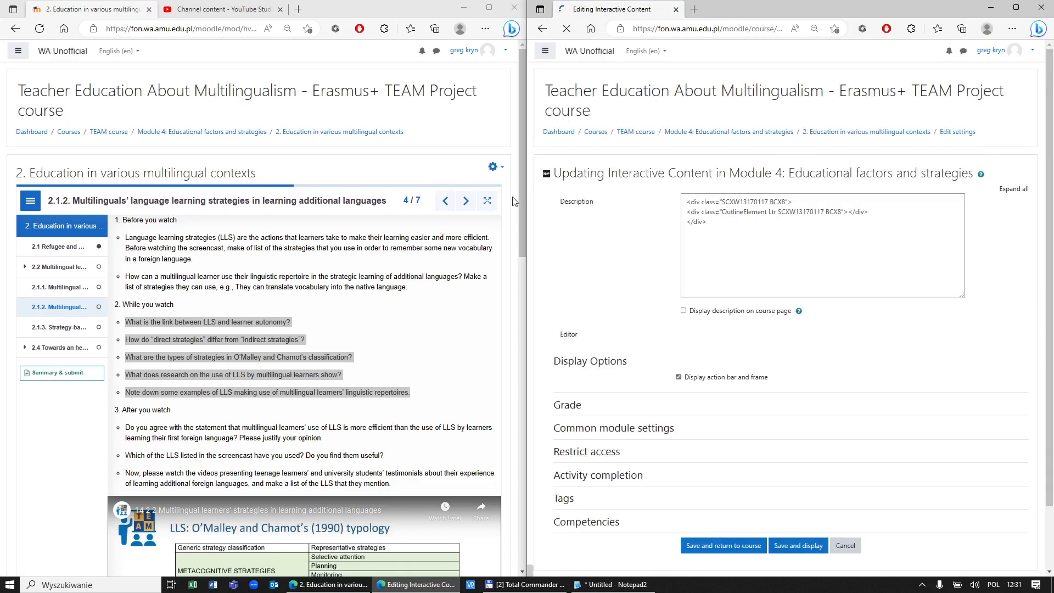
drag(520, 203, 520, 274)
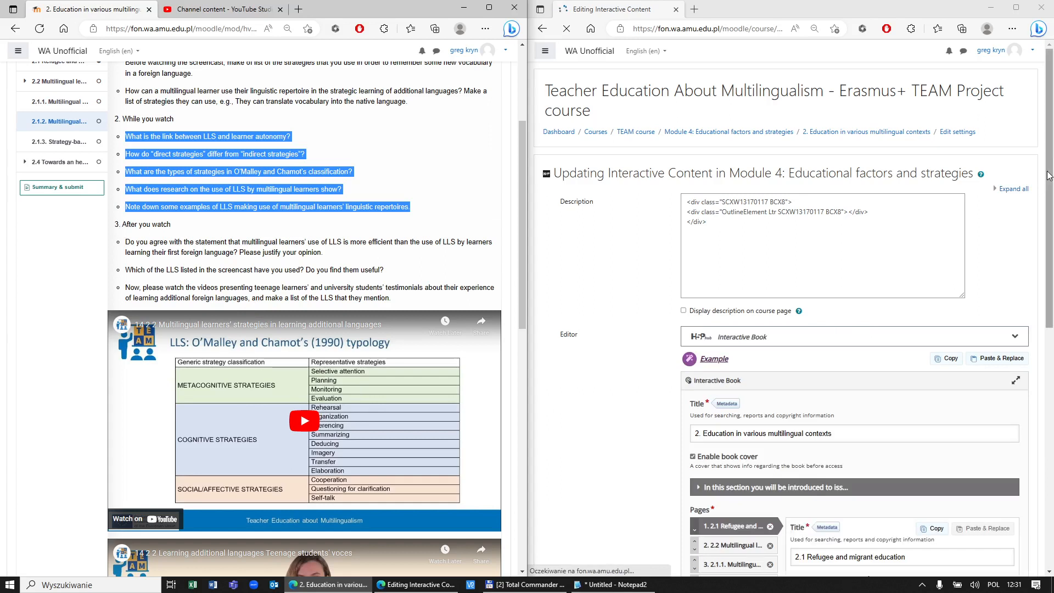
drag(1049, 172, 1035, 315)
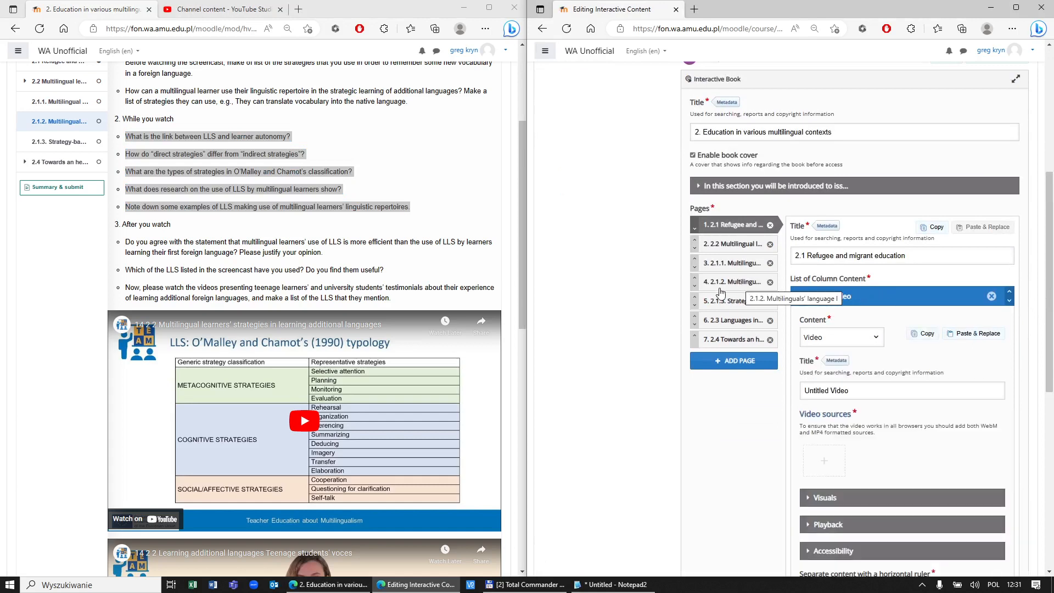
Step: Show page 2.1.2 in the editor and scroll to its testimonial video items
scroll(927, 373, down, 4)
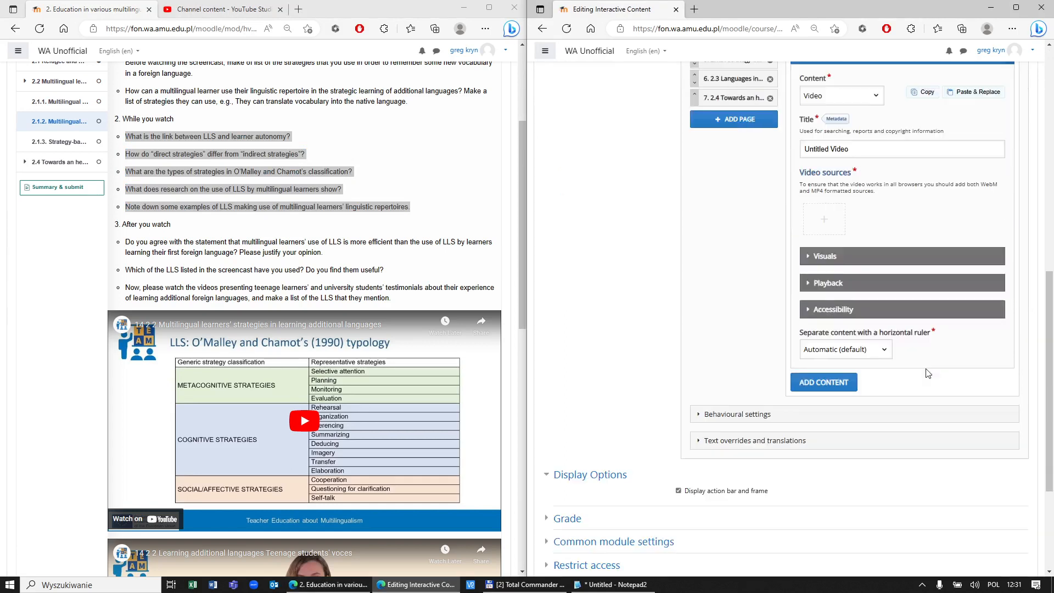
scroll(921, 365, up, 3)
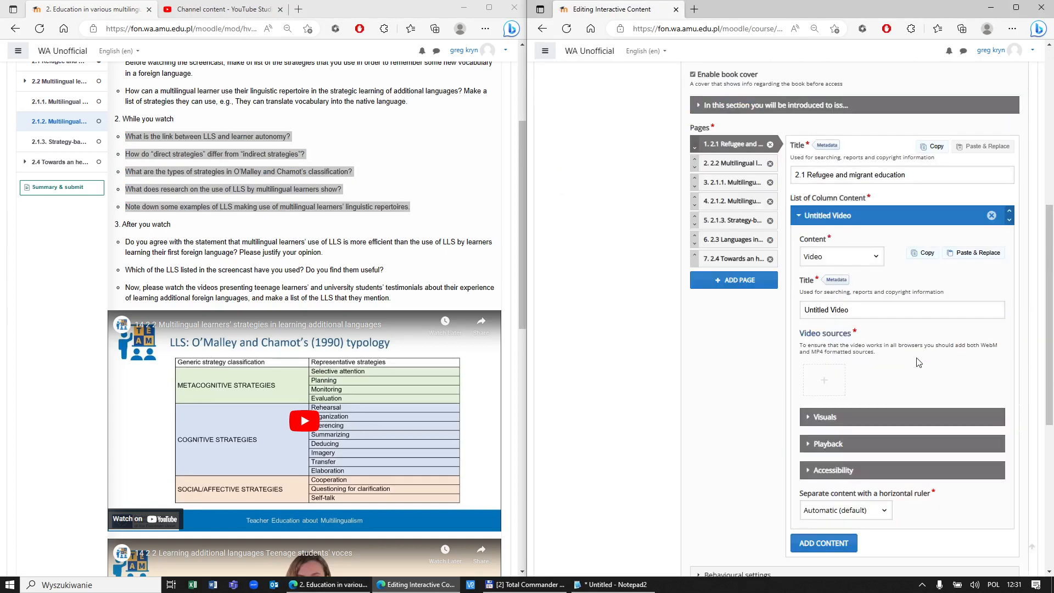
click(733, 201)
drag(1049, 209, 1050, 343)
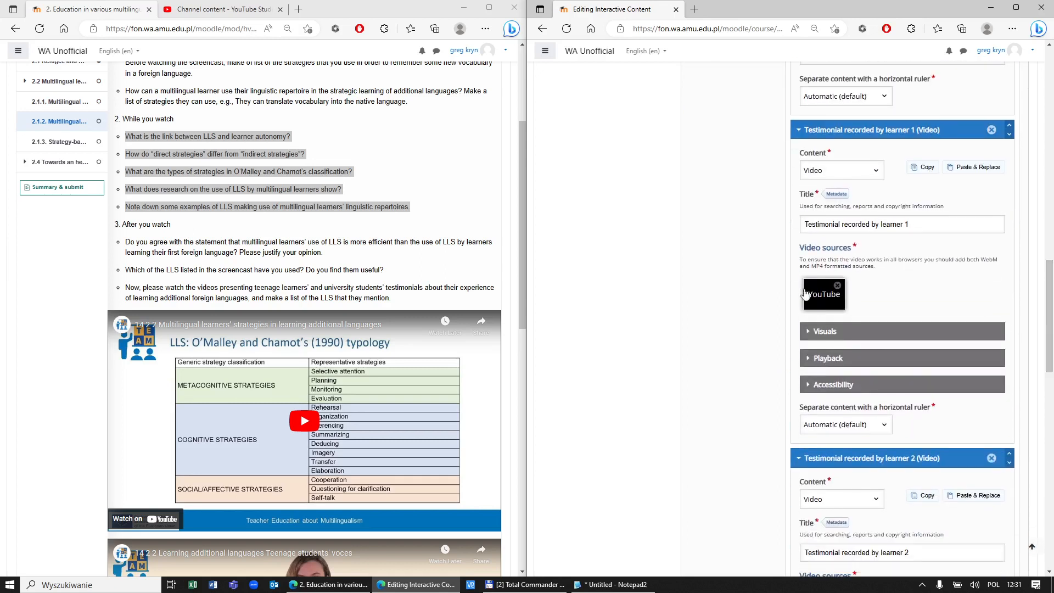
click(825, 294)
key(ctrl+a)
key(ctrl+c)
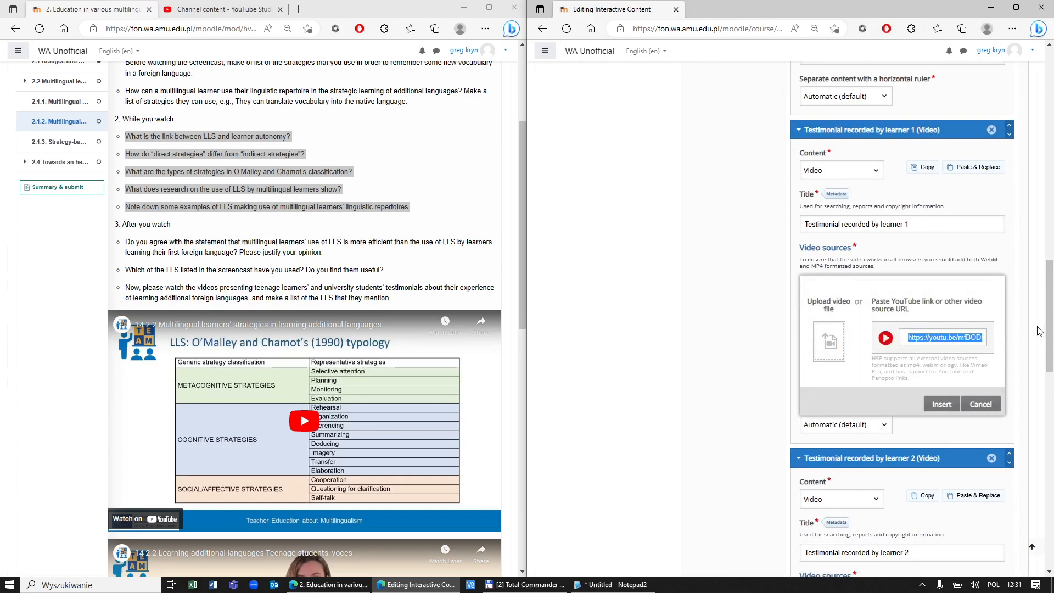
drag(1050, 331, 1051, 302)
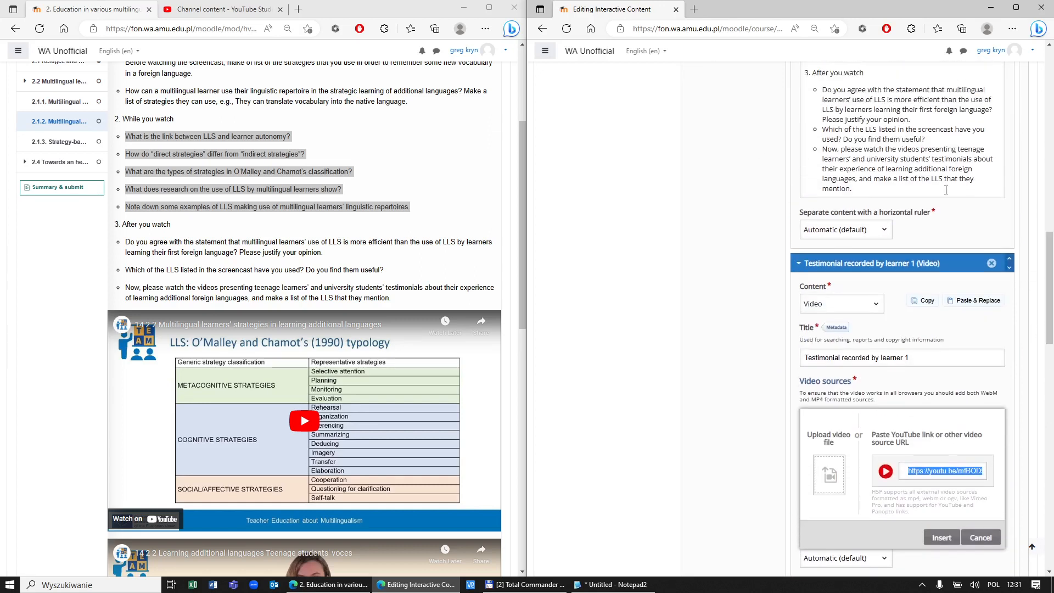
drag(325, 300, 390, 298)
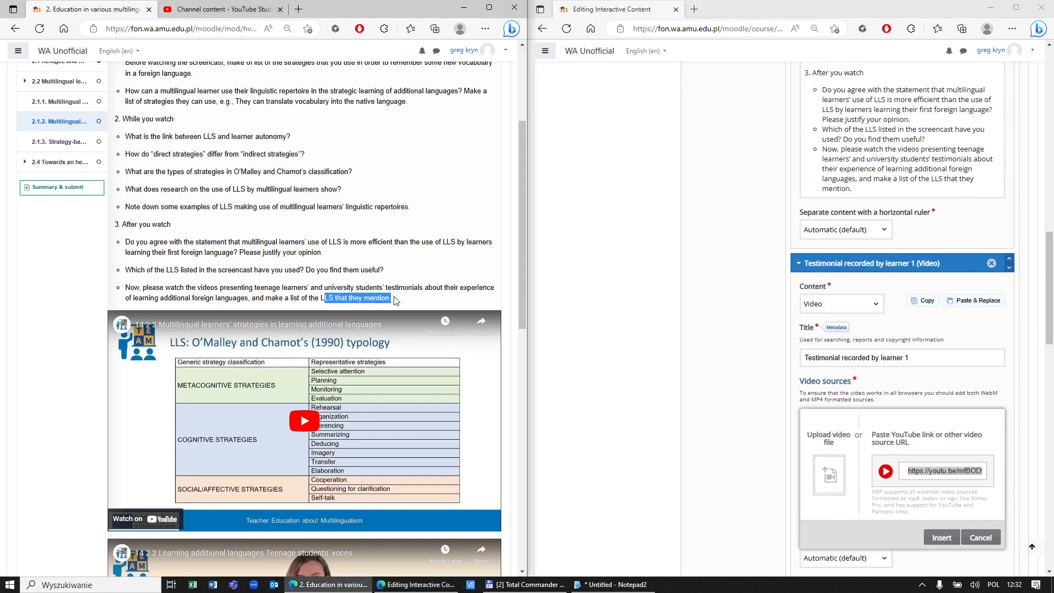
click(935, 183)
scroll(938, 185, up, 10)
scroll(935, 236, down, 3)
scroll(916, 318, down, 5)
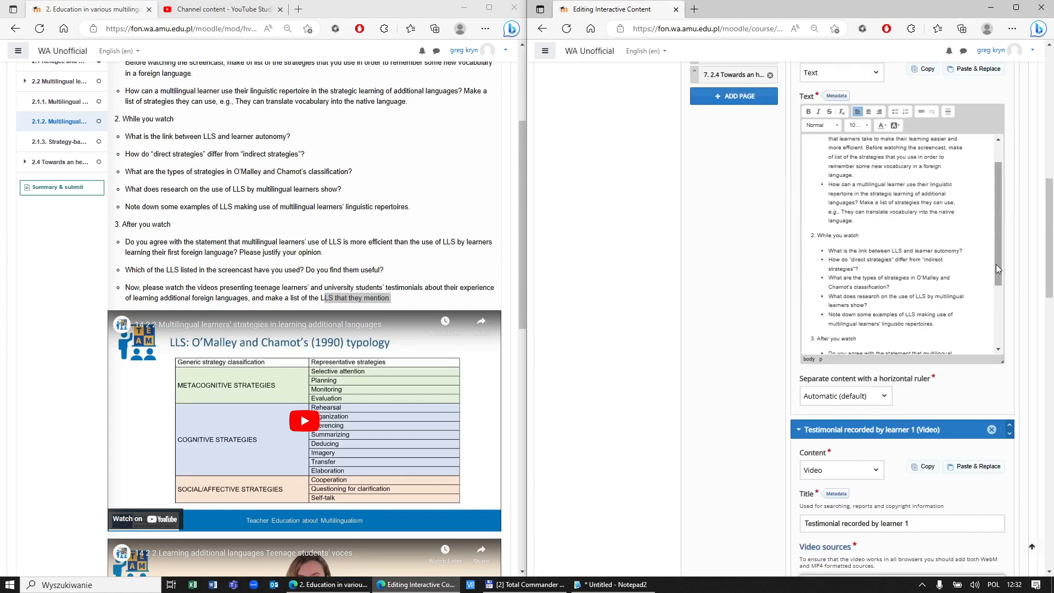
drag(913, 334, 934, 341)
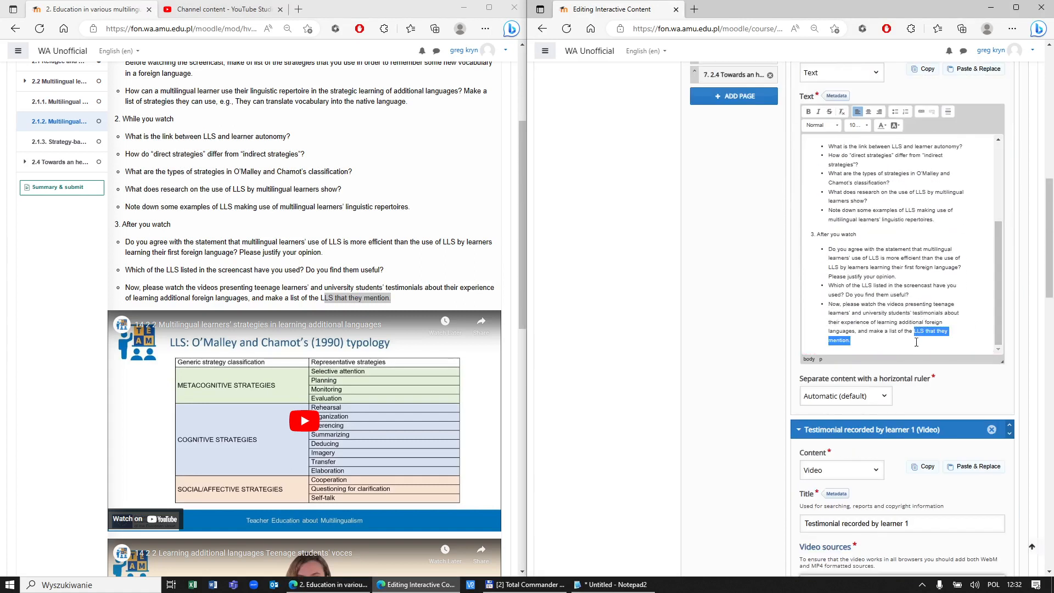
drag(1050, 284, 1049, 328)
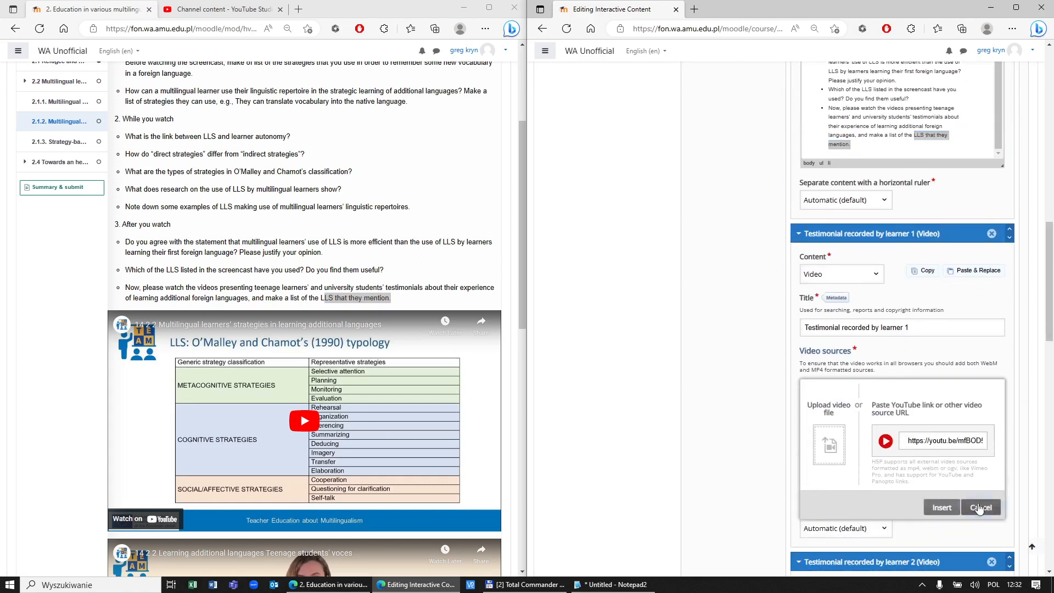
click(942, 507)
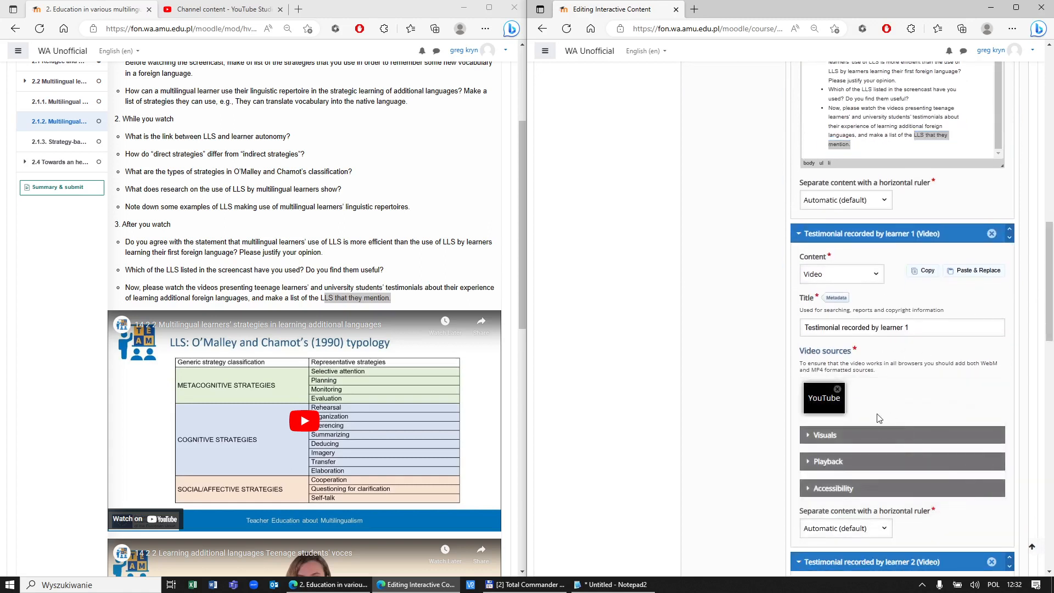
click(818, 402)
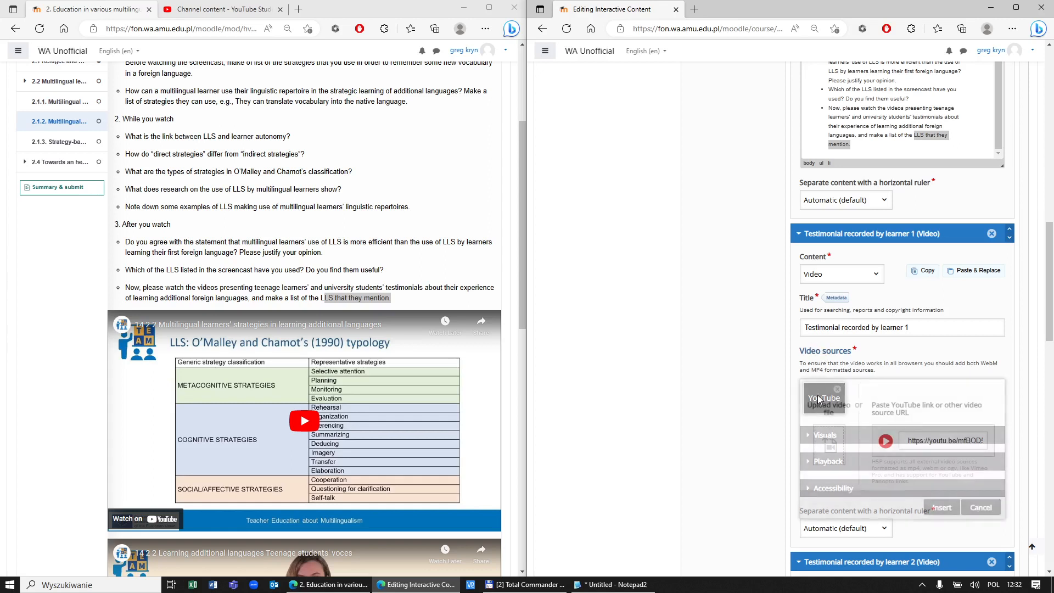
triple_click(964, 445)
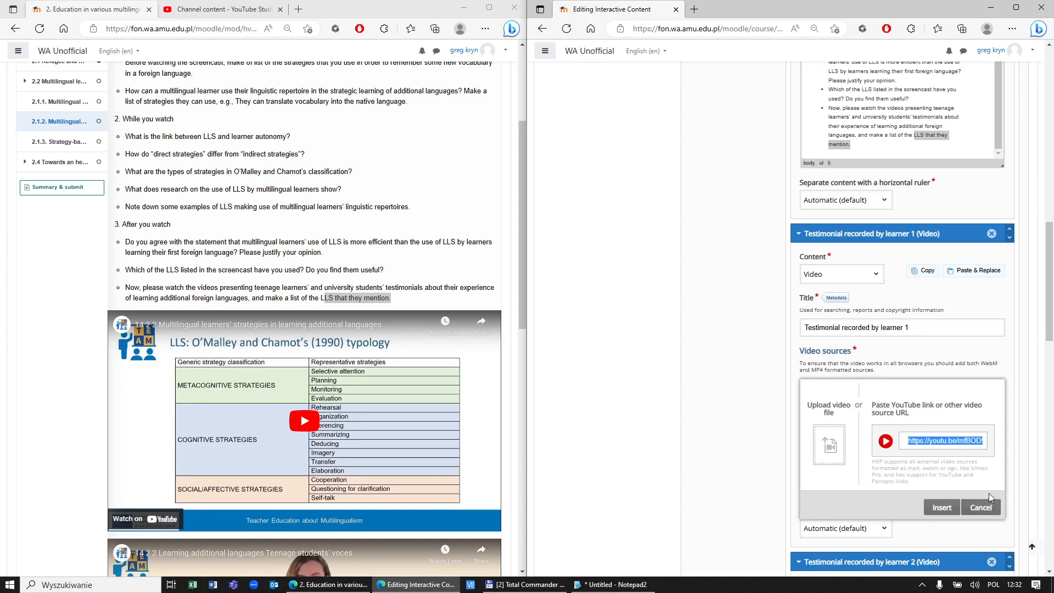
click(985, 508)
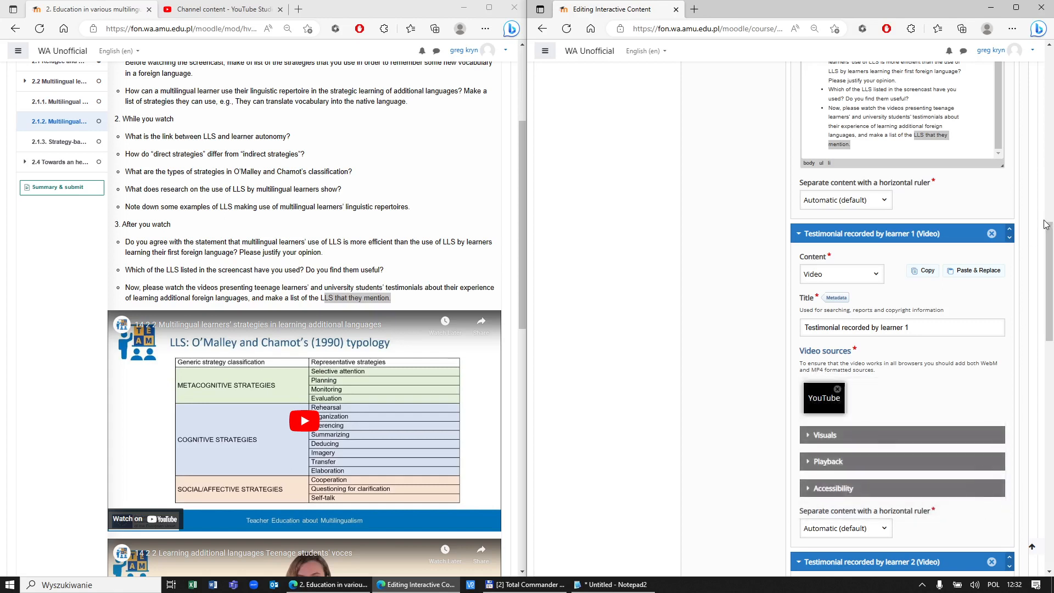
drag(1050, 236, 1049, 467)
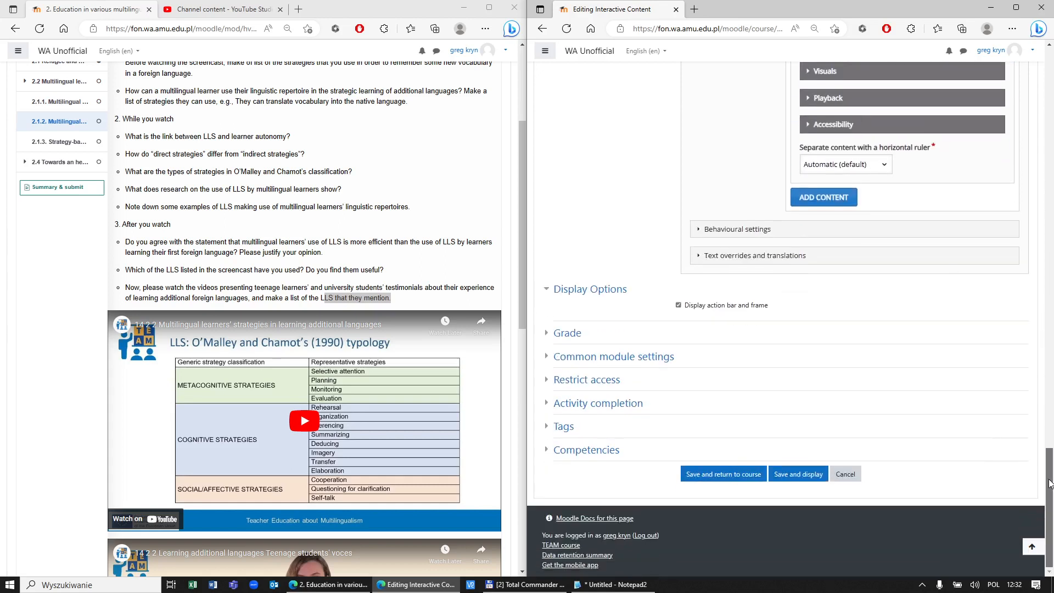
Step: Add a new Interactive Video content item to the chapter page
click(838, 199)
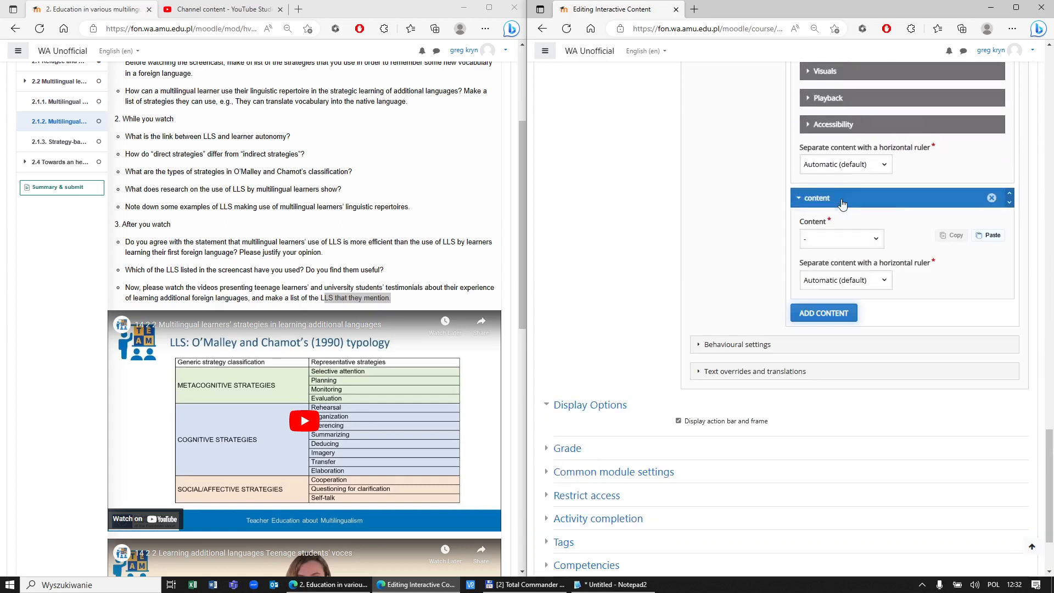
click(878, 242)
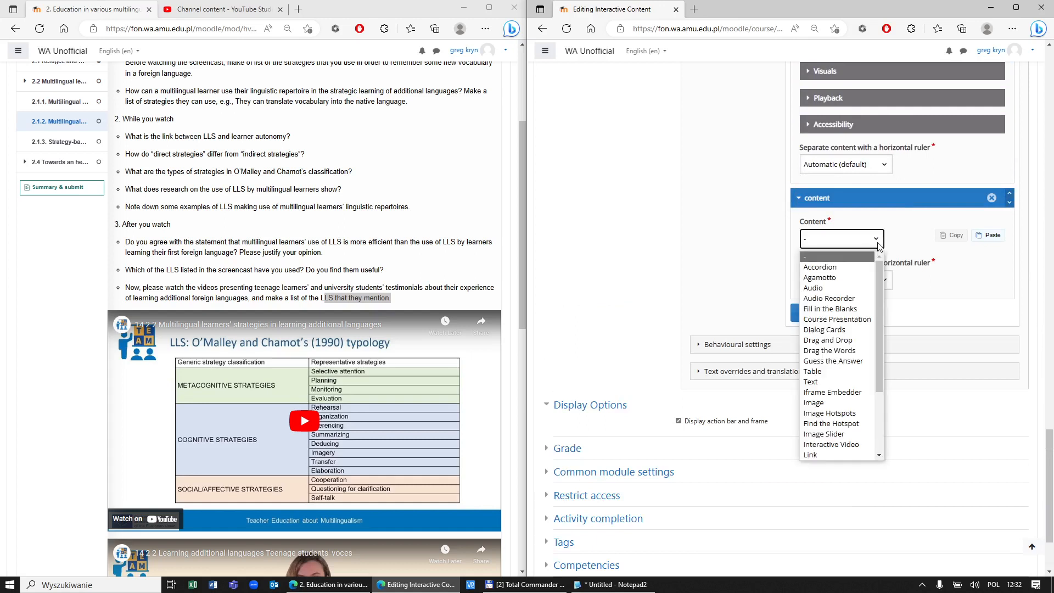
drag(881, 274, 879, 289)
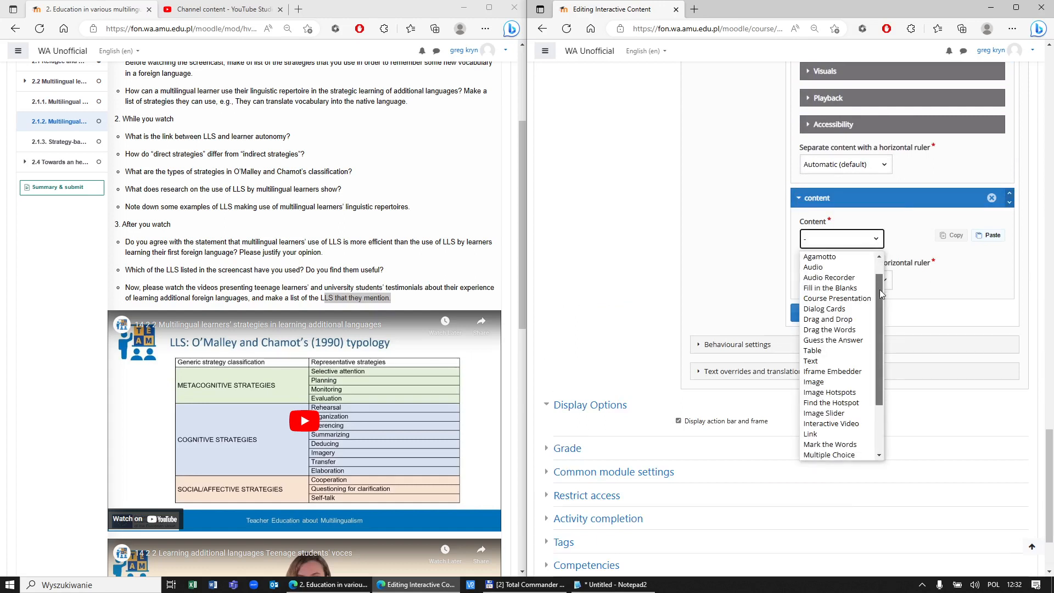
drag(880, 289, 885, 327)
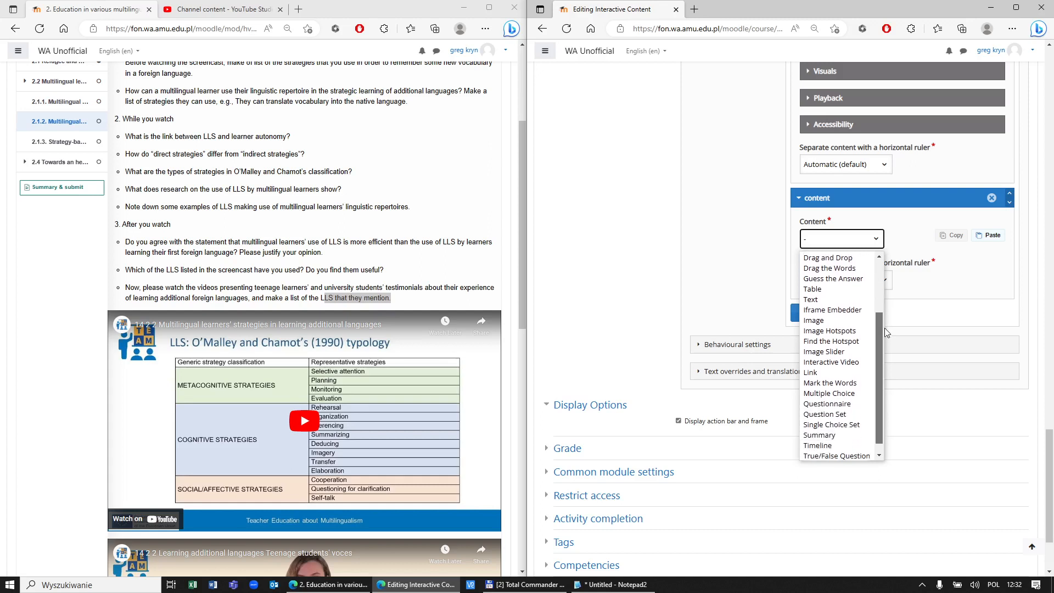
click(862, 362)
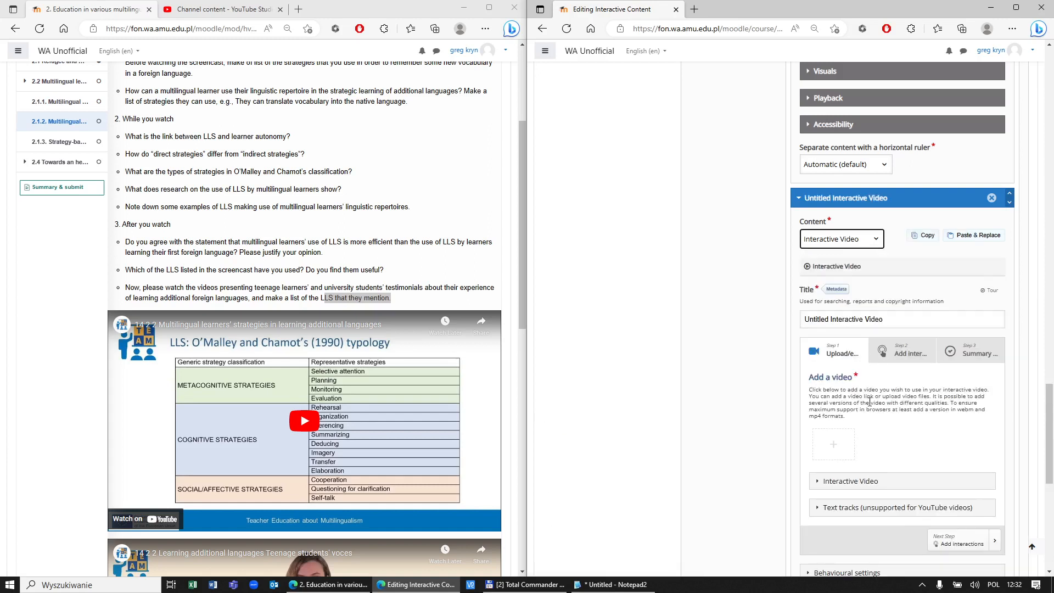
Step: Paste the YouTube link as the video source and insert it
click(835, 452)
click(960, 487)
key(ctrl+v)
click(932, 554)
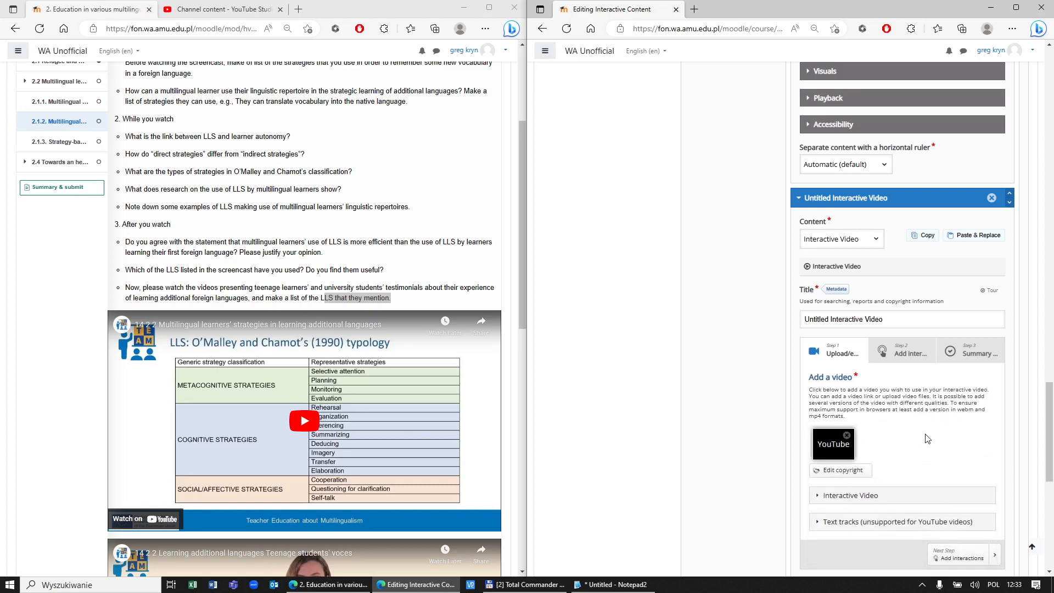
scroll(927, 438, down, 1)
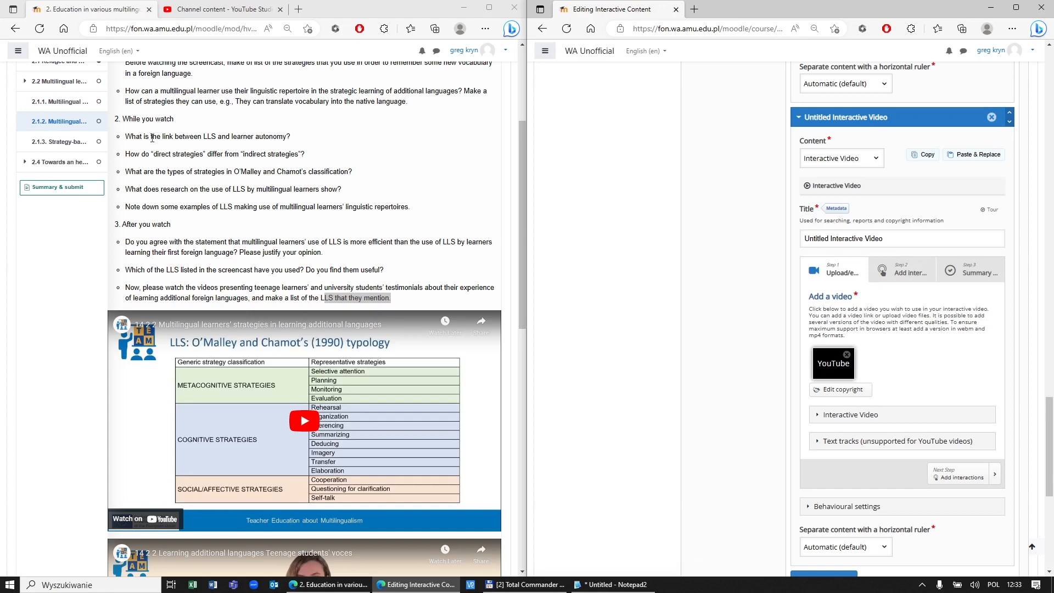
Step: Go to the Add interactions step with the video paused at 1:50
drag(125, 137, 418, 211)
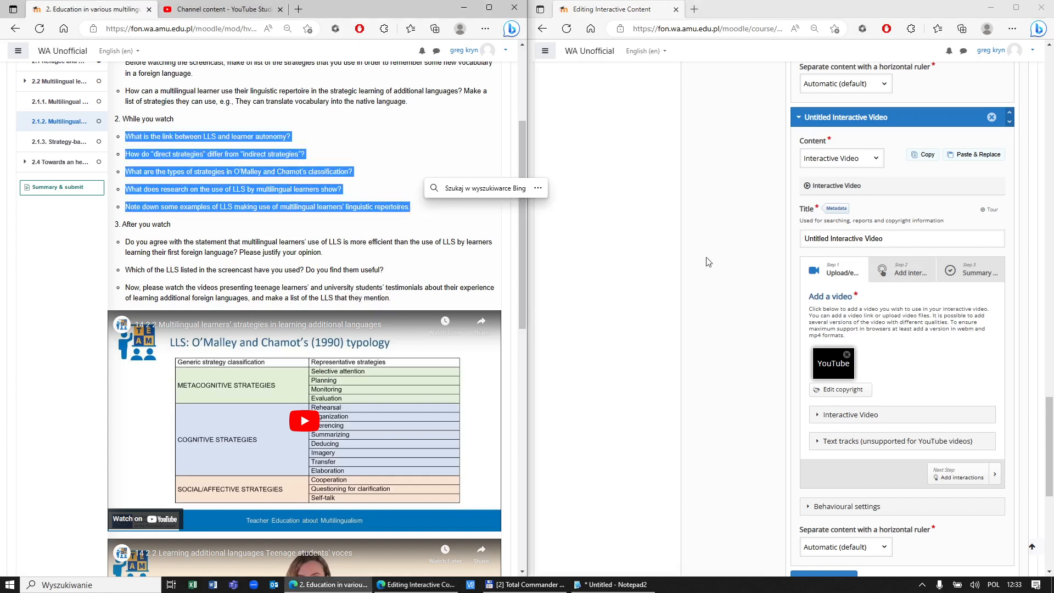
click(900, 272)
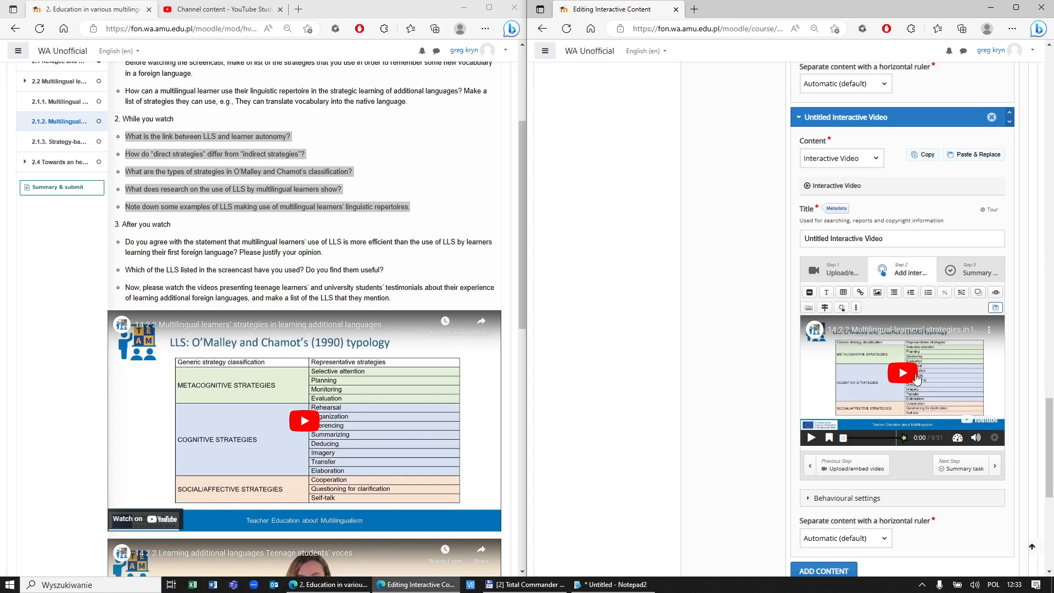
click(853, 437)
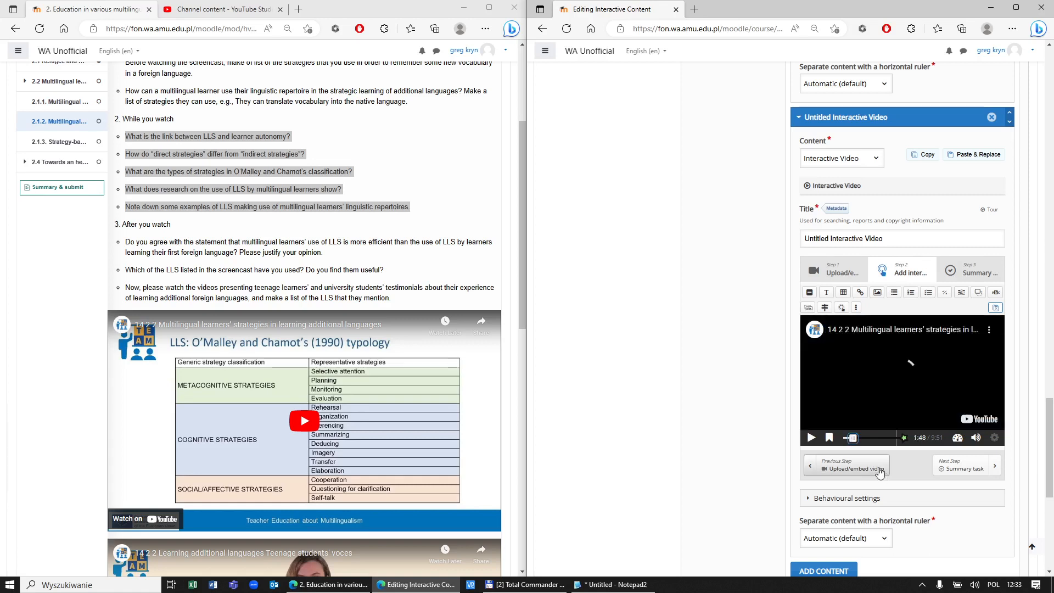
click(811, 437)
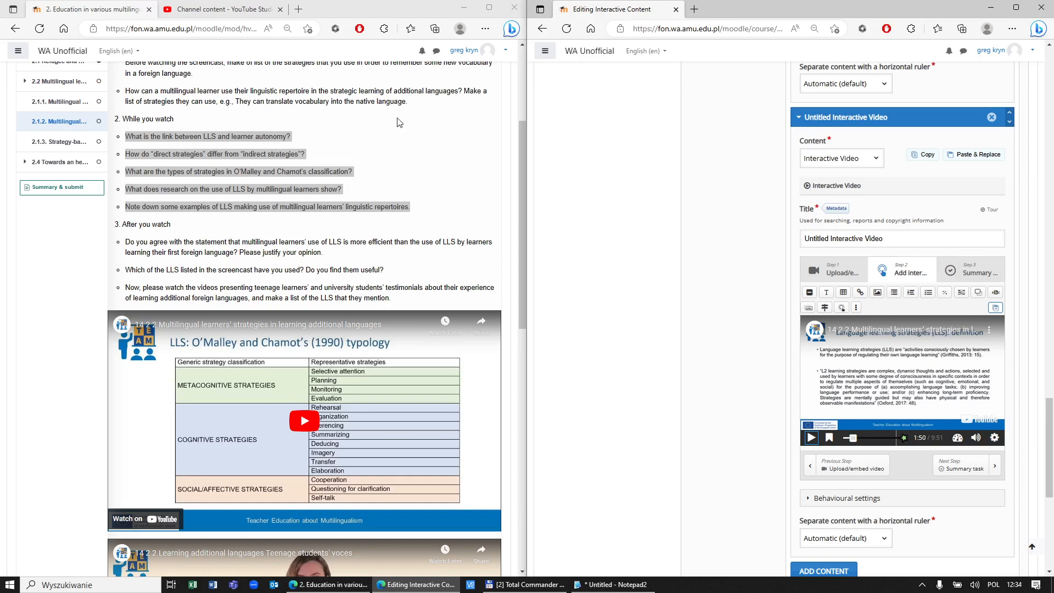
click(244, 13)
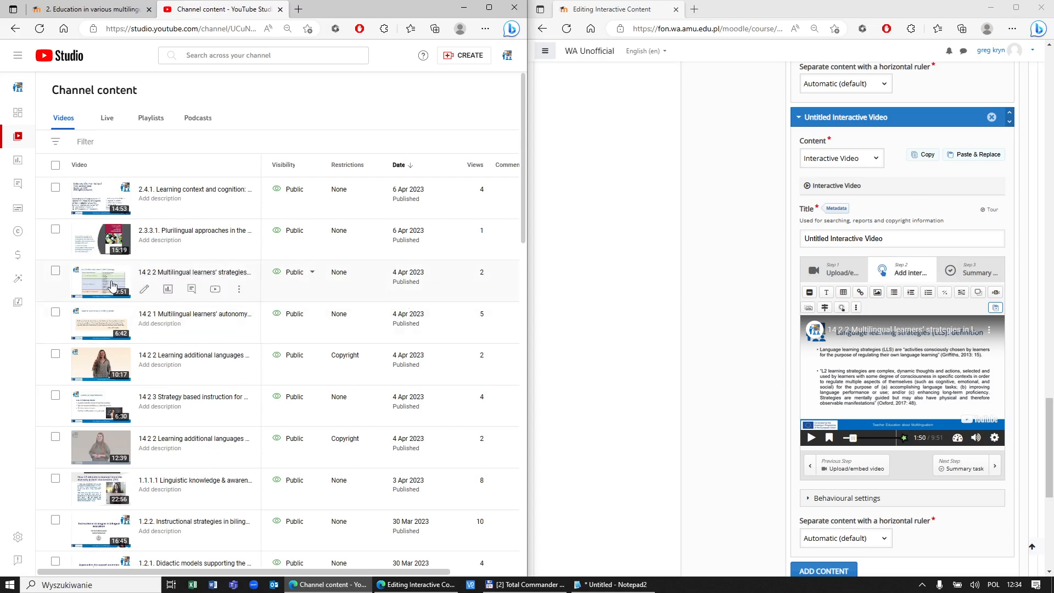
Step: Download the strategies video's English (Automatic) subtitles in .srt format
click(146, 290)
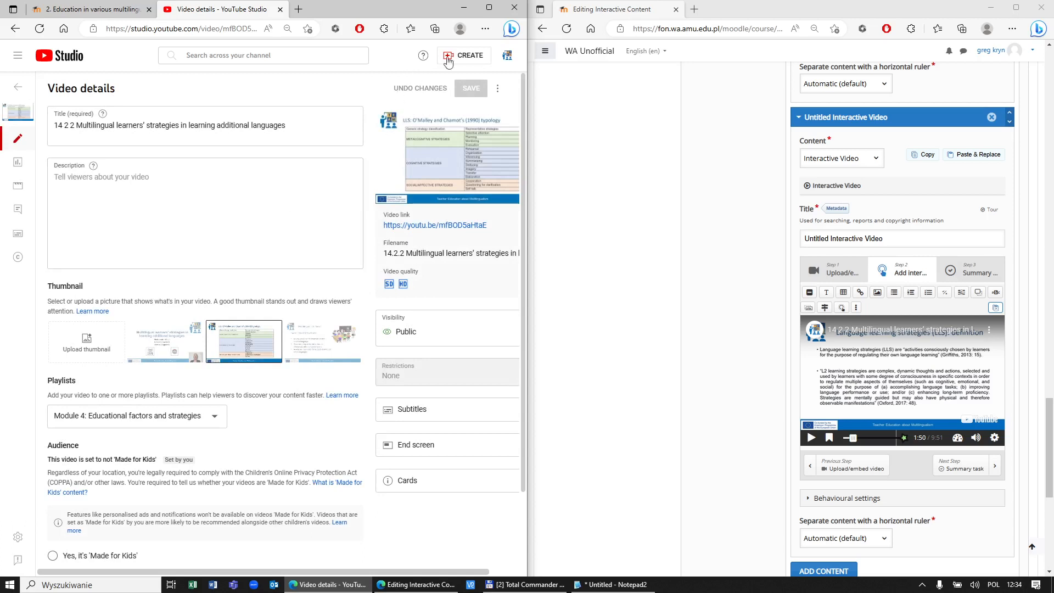
click(490, 11)
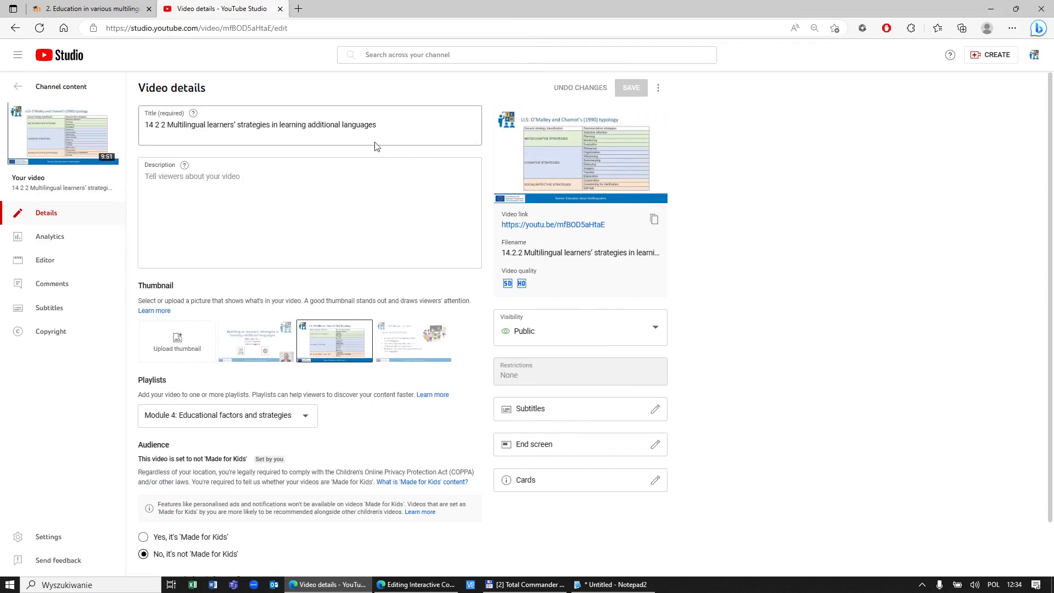
click(59, 310)
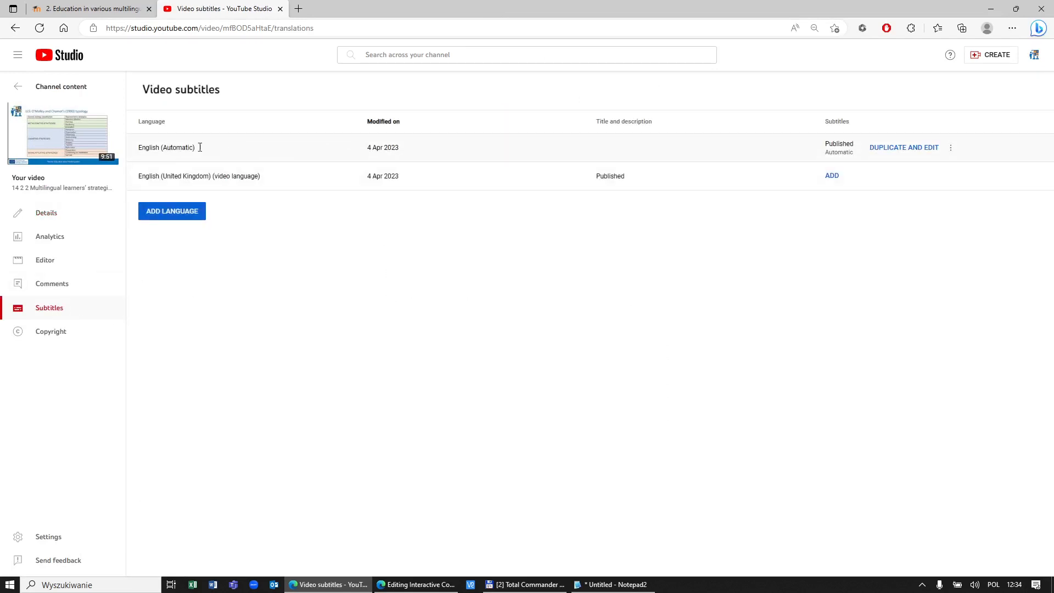
click(951, 153)
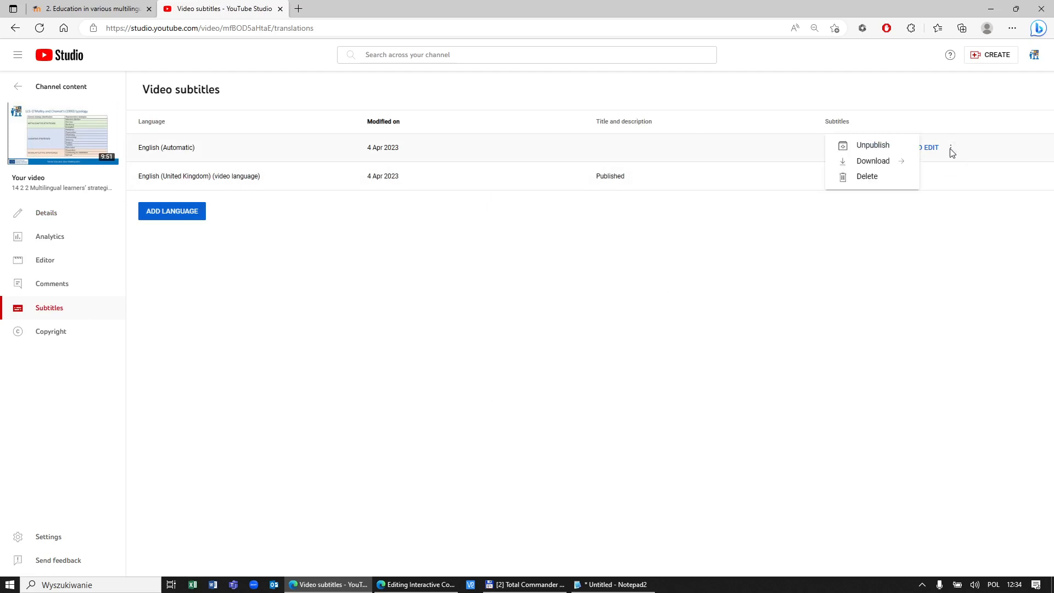
click(882, 163)
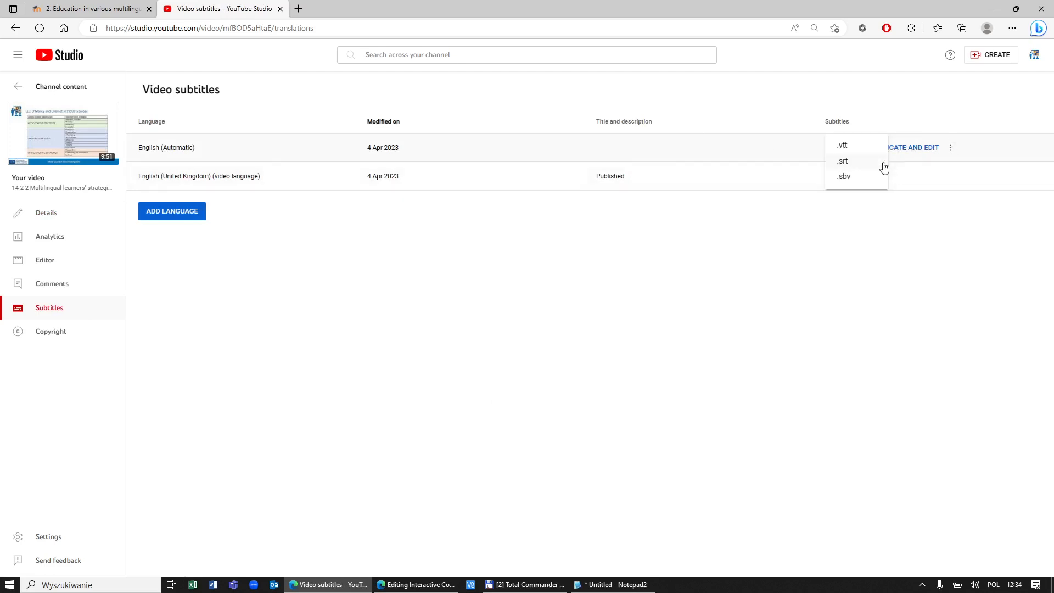
click(847, 165)
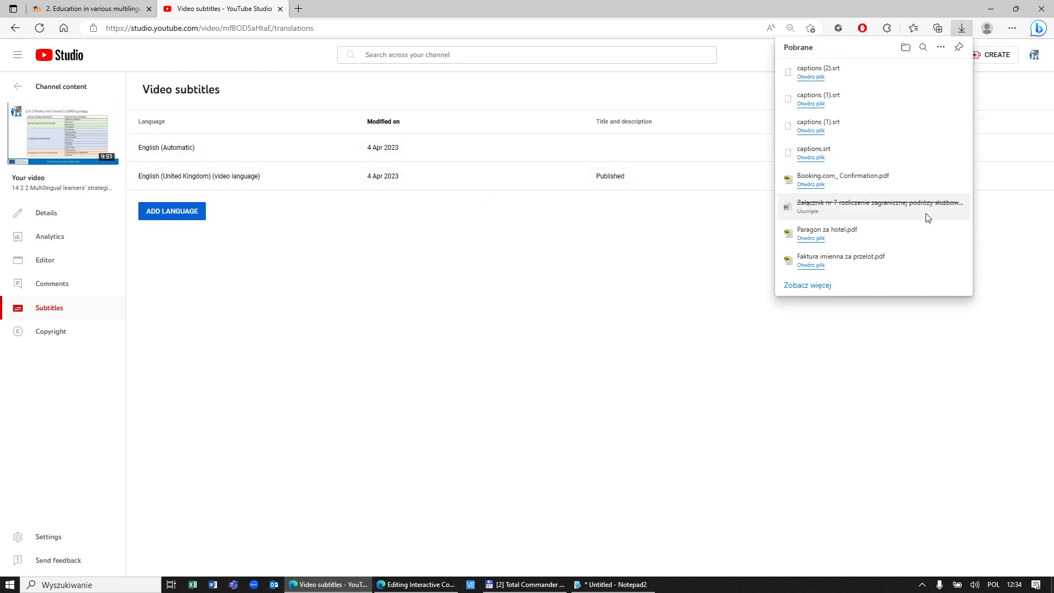
Step: View captions (2).srt from the Downloads panel in Lister
click(524, 585)
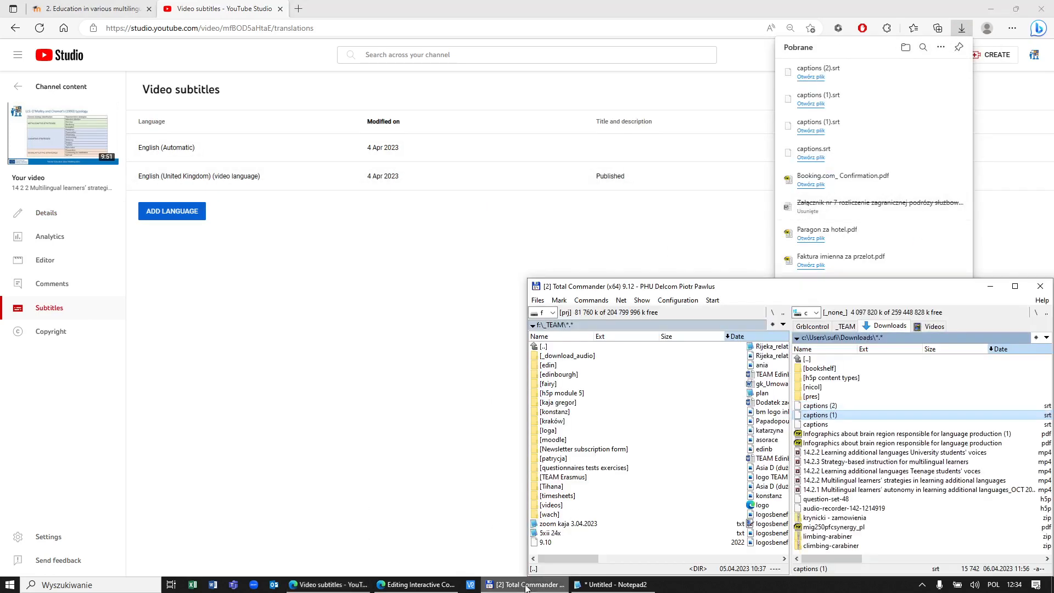
click(840, 408)
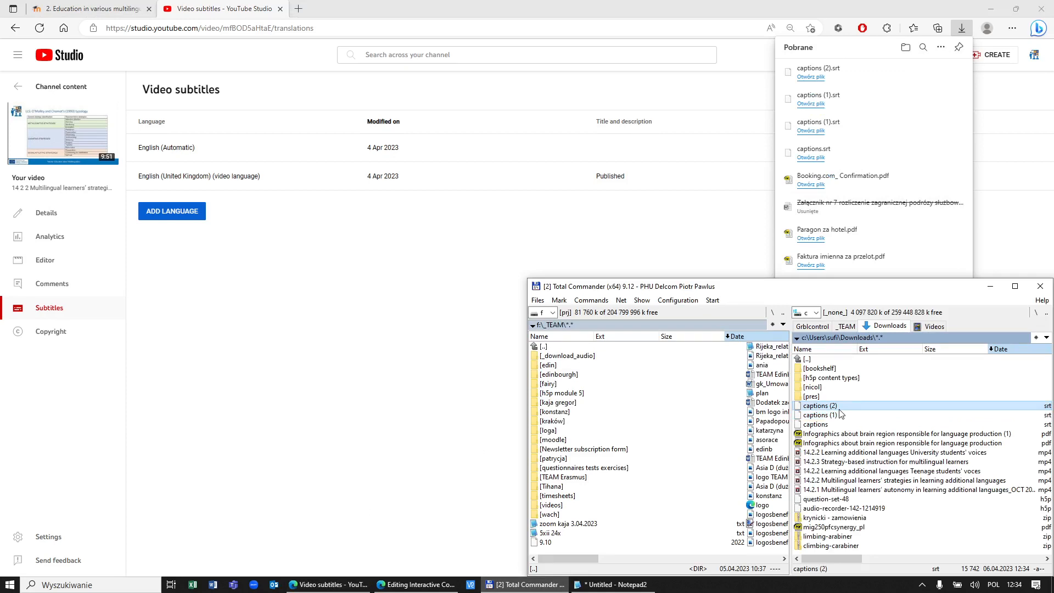
key(F3)
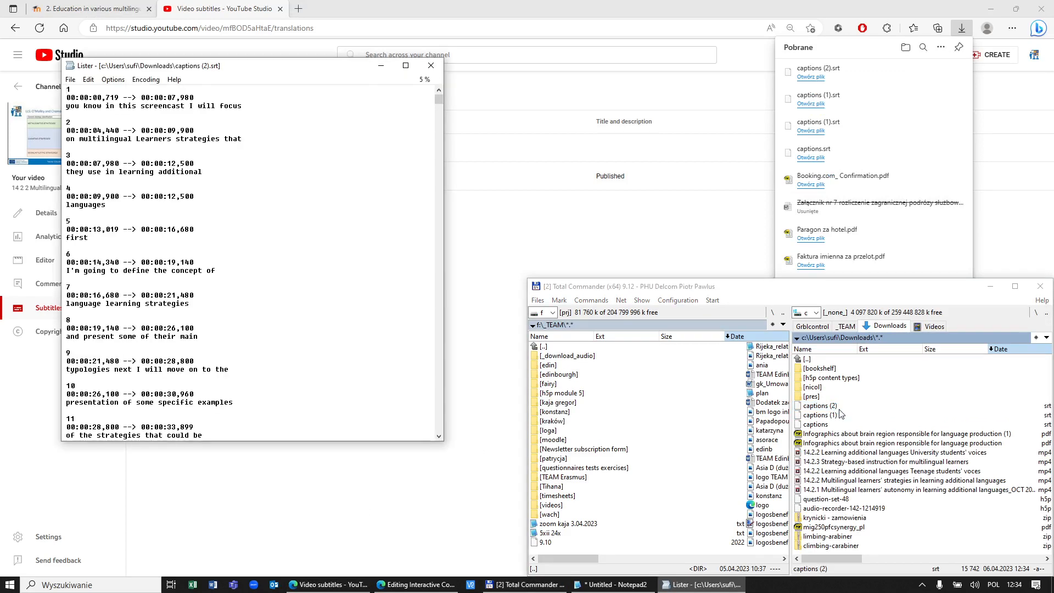
Step: Dock the captions viewer in the bottom-right quarter and narrow it
key(super+Right)
key(super+Down)
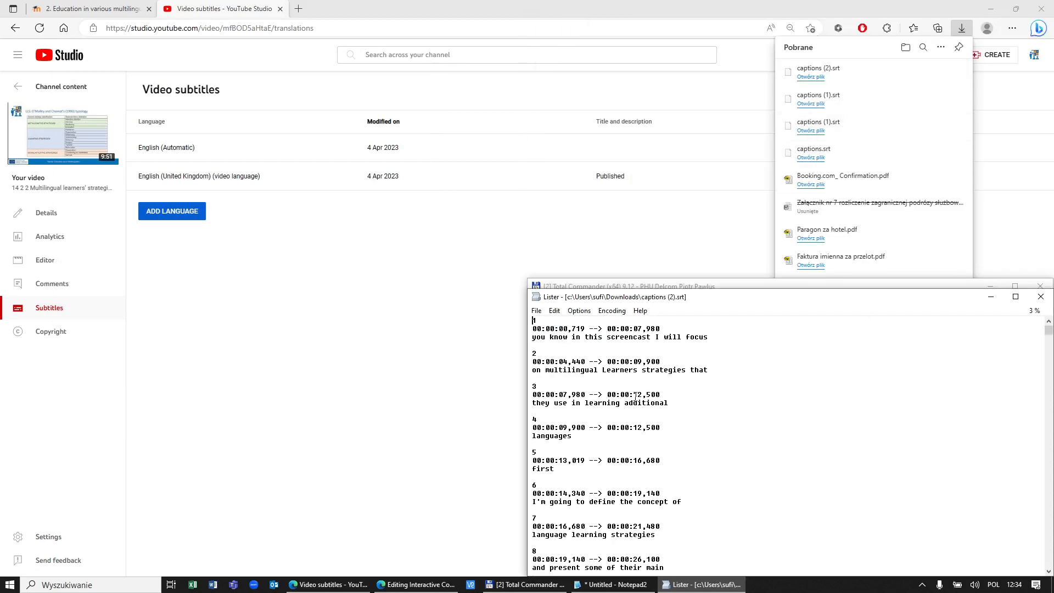
drag(527, 414, 699, 421)
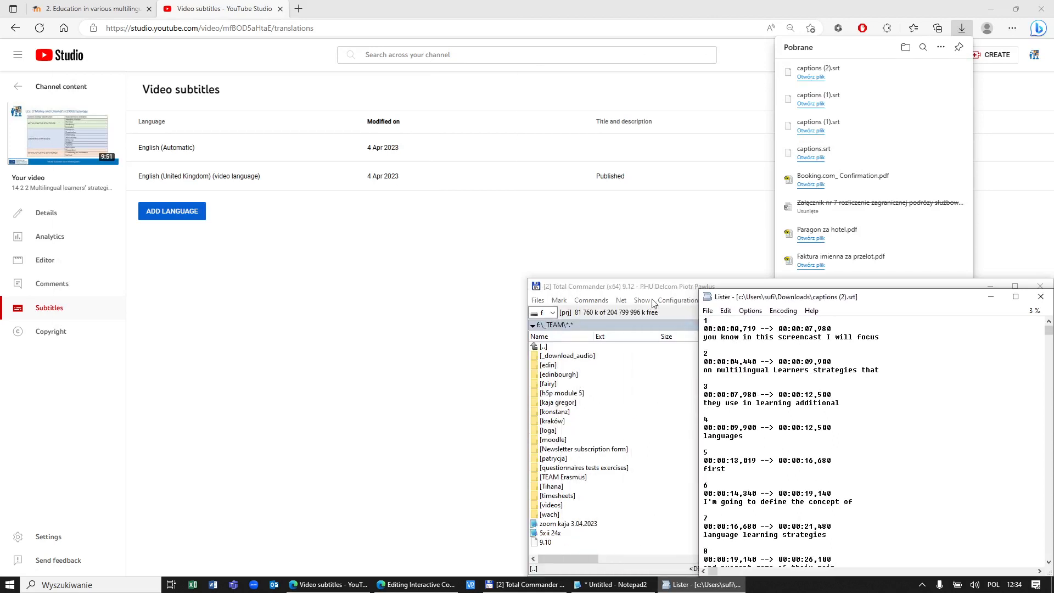
Step: Restore and narrow the Moodle chapter page window, then snap it to the top-left quarter
click(114, 19)
click(93, 8)
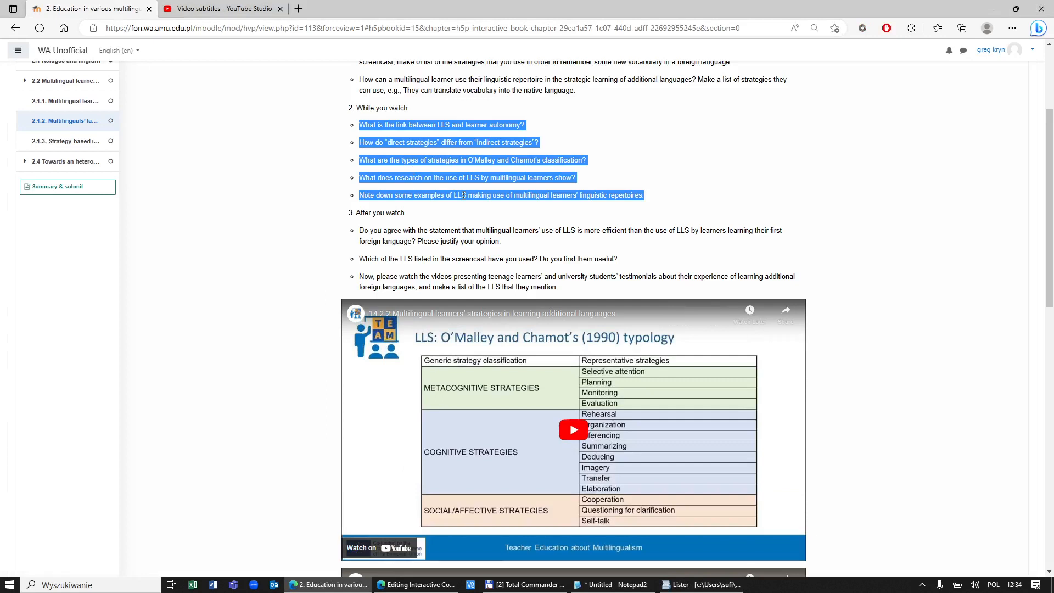
key(super+Down)
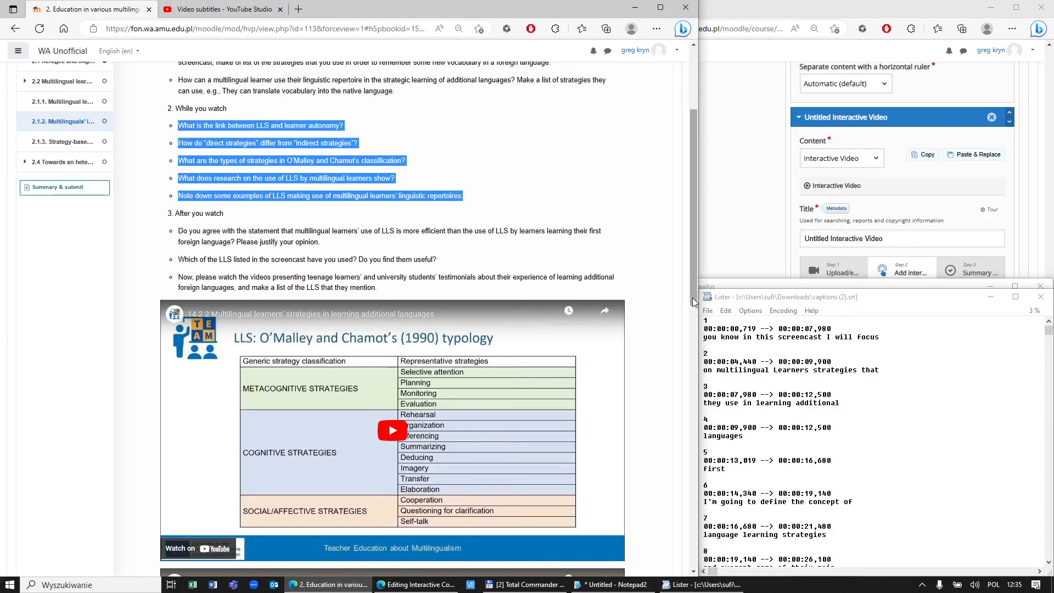
drag(698, 324, 523, 320)
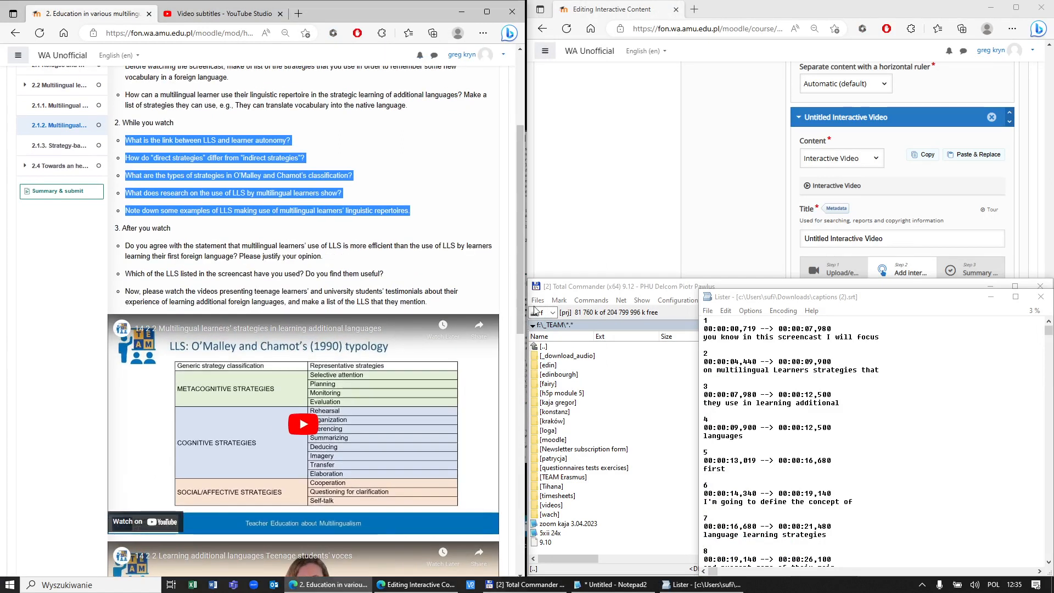
click(734, 11)
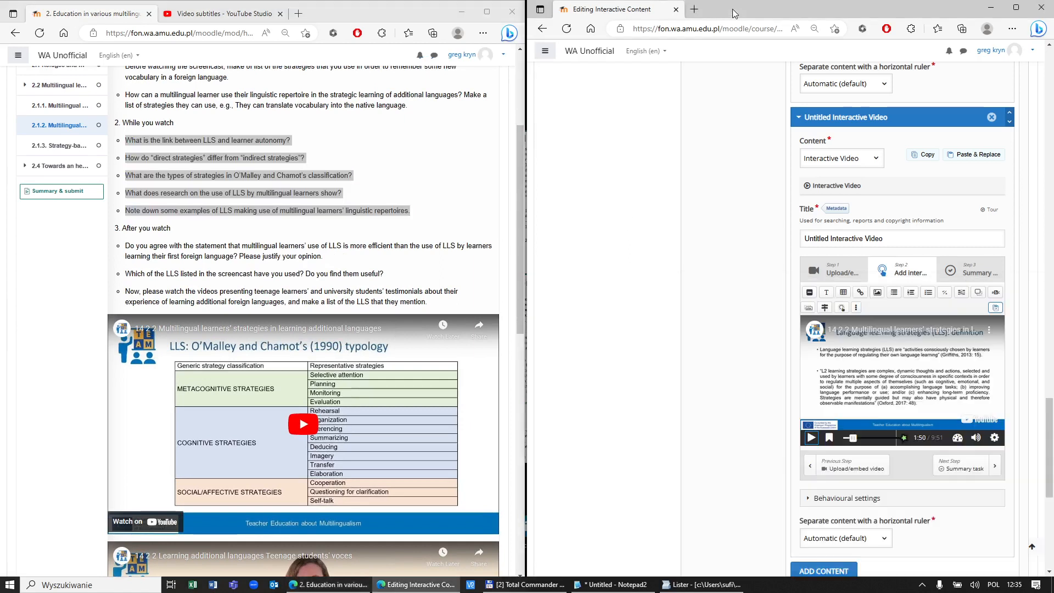
click(365, 272)
key(super+Up)
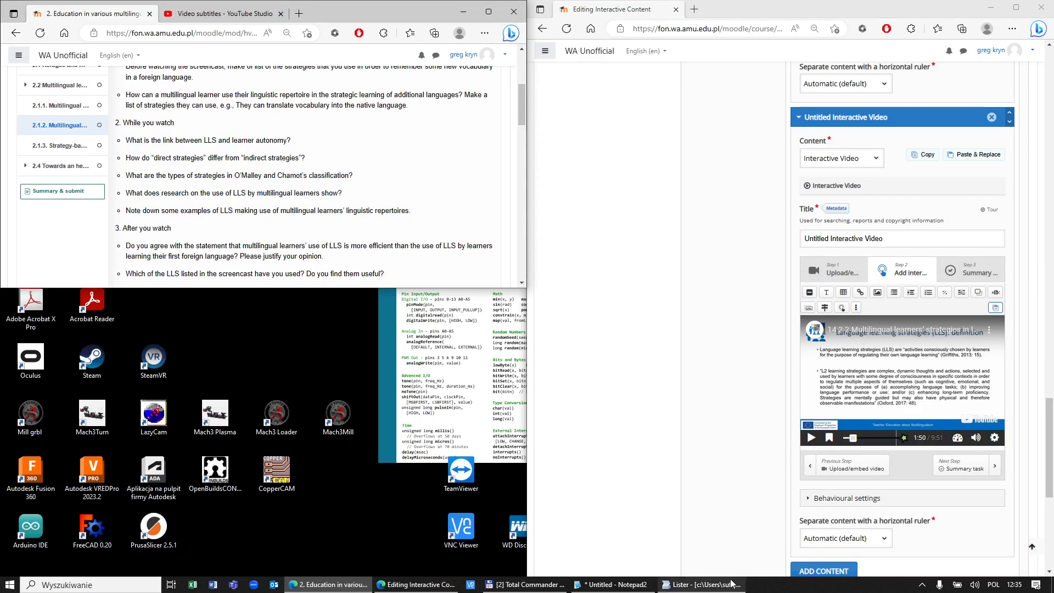
Step: Place the captions viewer bottom-left, aligned in width with the narrowed chapter page above
click(702, 584)
key(super+Left)
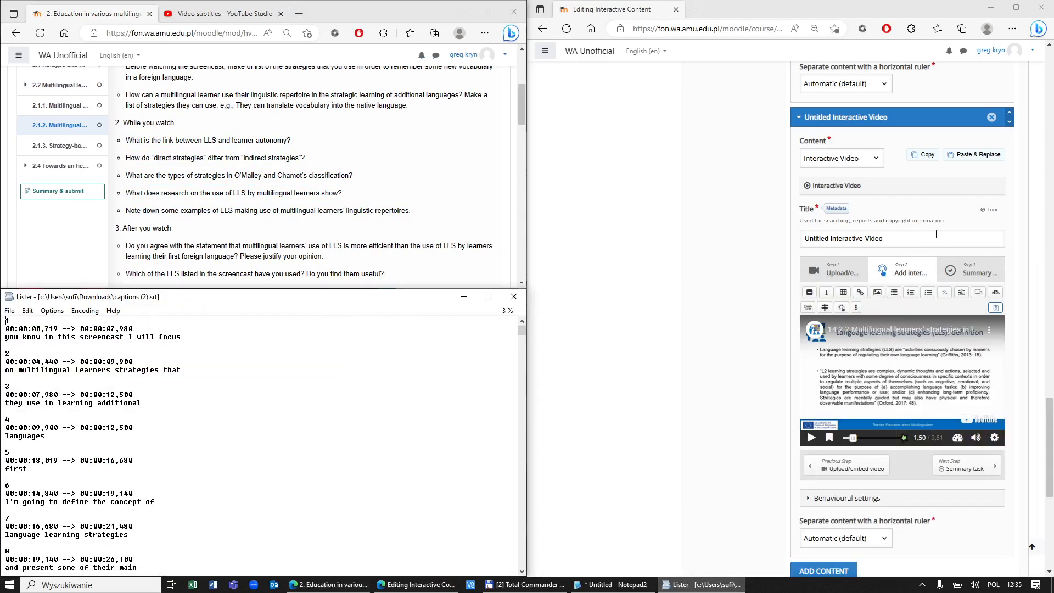
drag(525, 247, 386, 242)
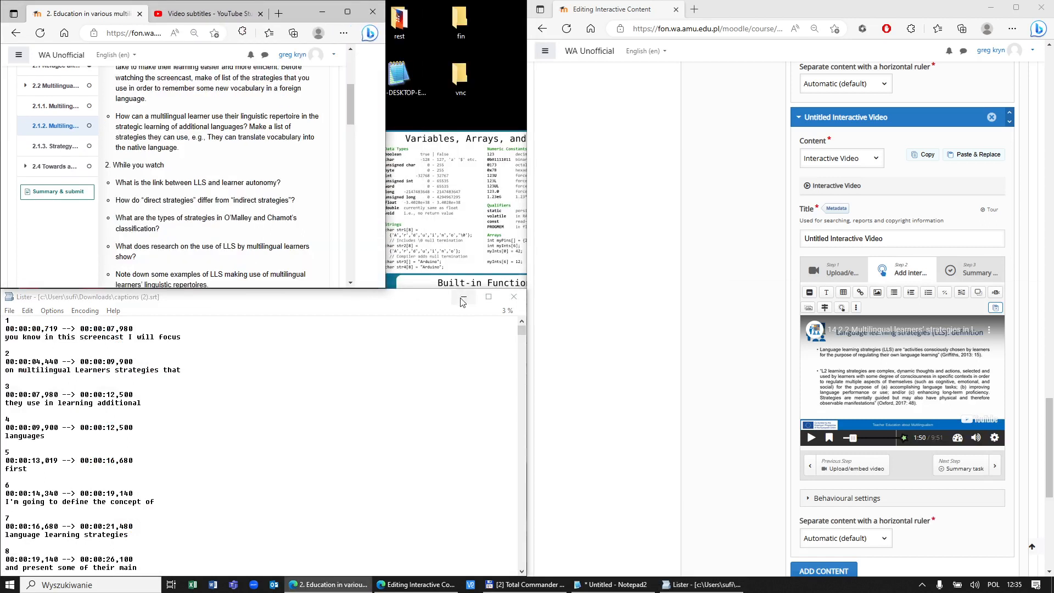
drag(525, 371, 389, 360)
drag(385, 363, 385, 363)
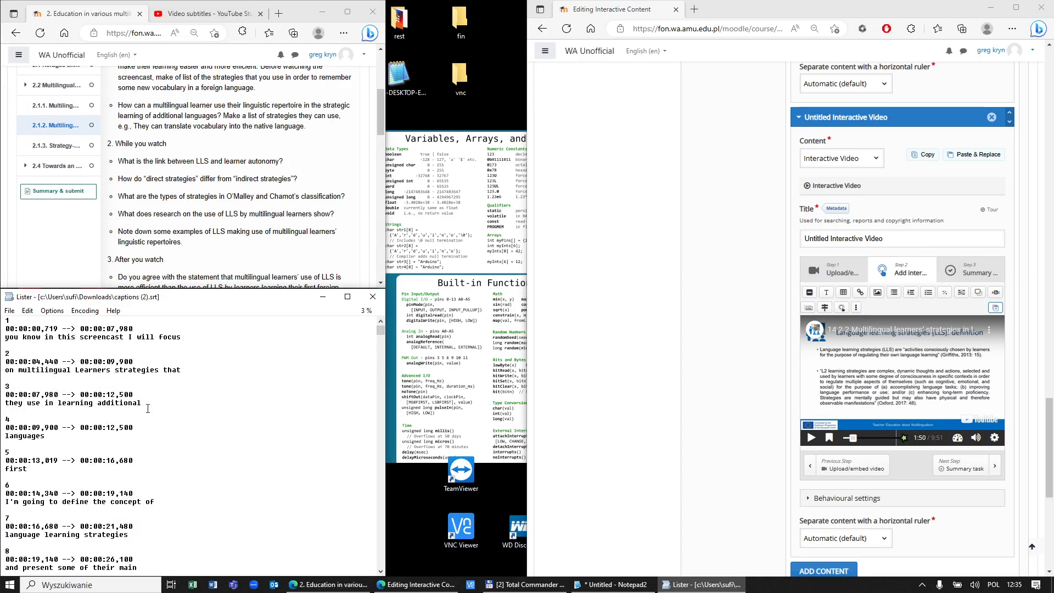
Step: Widen the interactive video editor and highlight the first five captions and five questions
drag(27, 468, 19, 354)
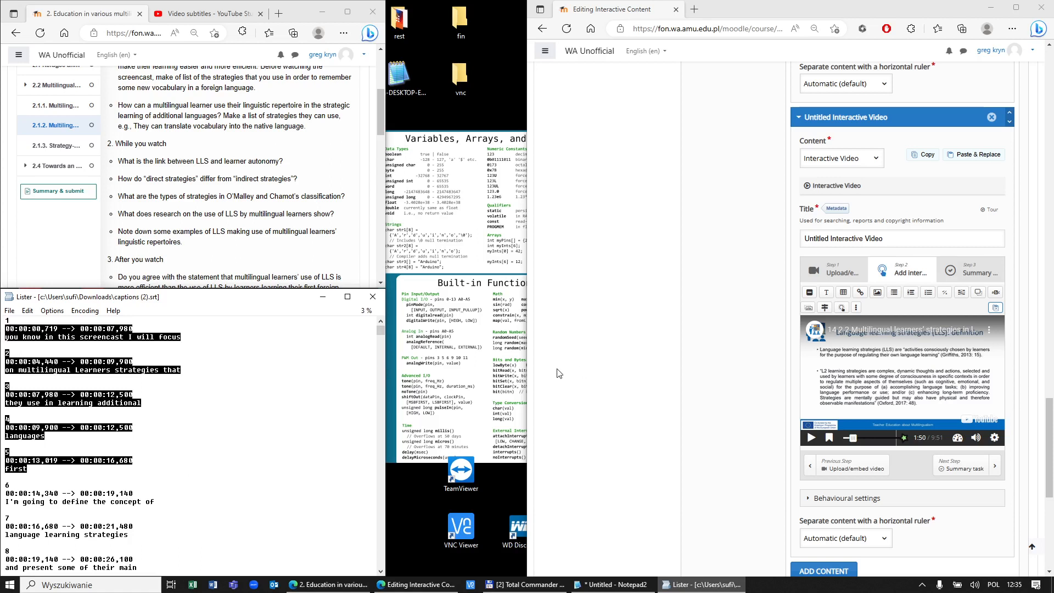
drag(525, 373, 360, 377)
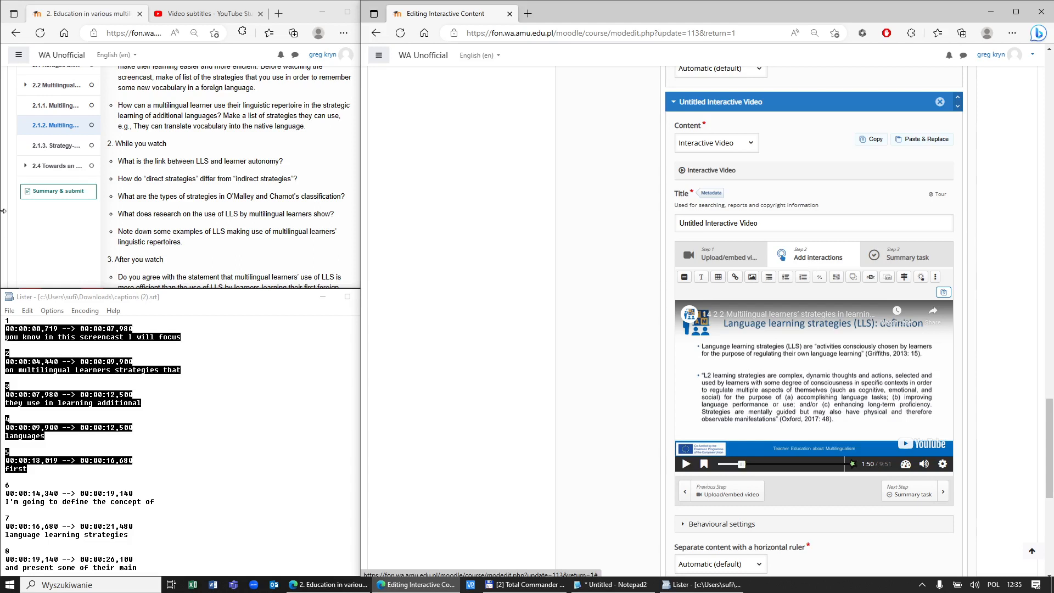
drag(128, 159, 283, 233)
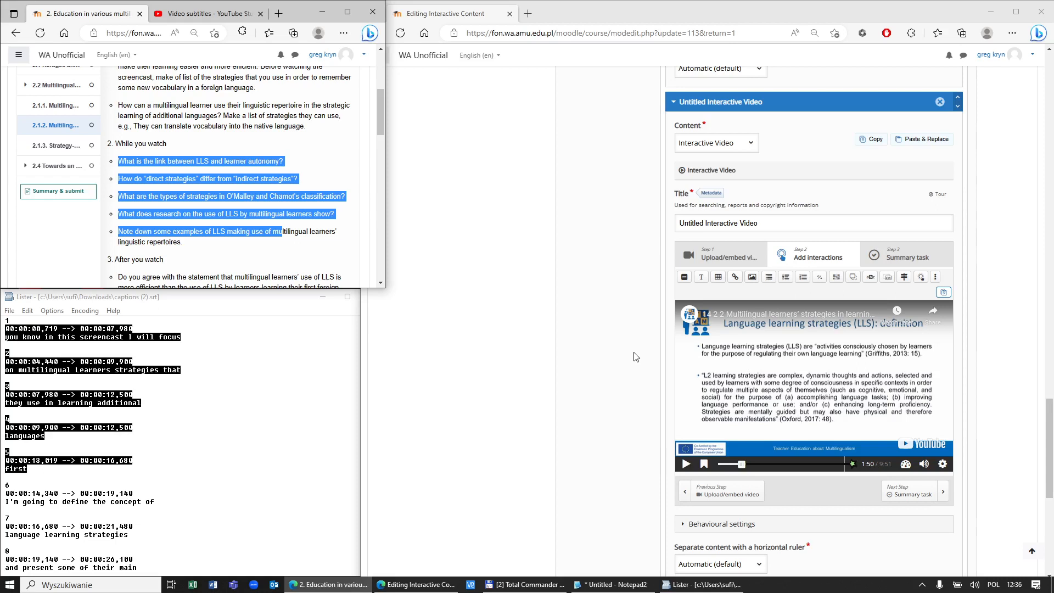
Step: Pick out the words LLS and autonomy in the first While you watch question
click(195, 161)
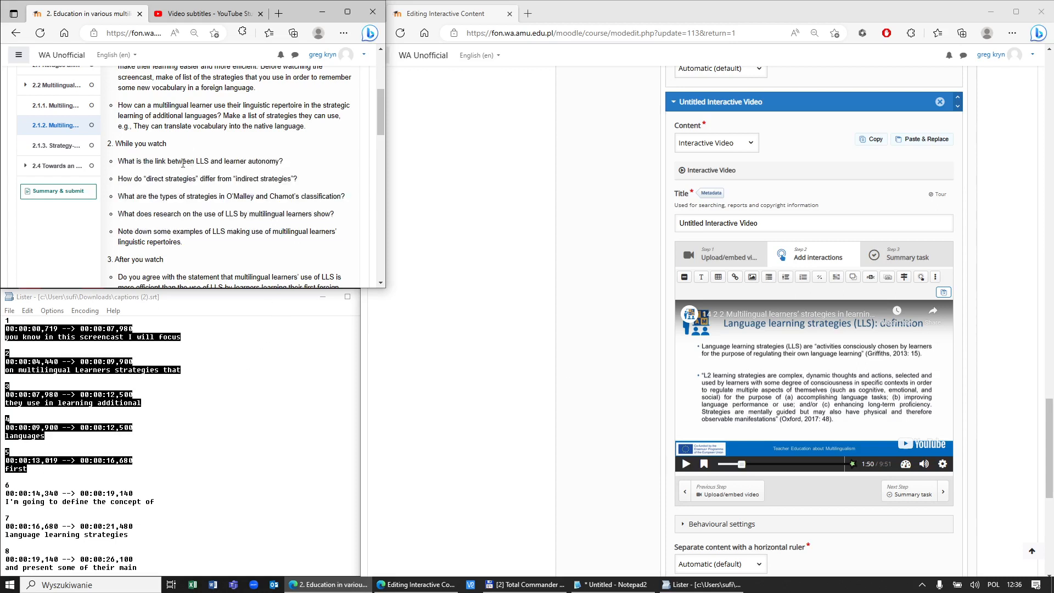
scroll(207, 175, up, 1)
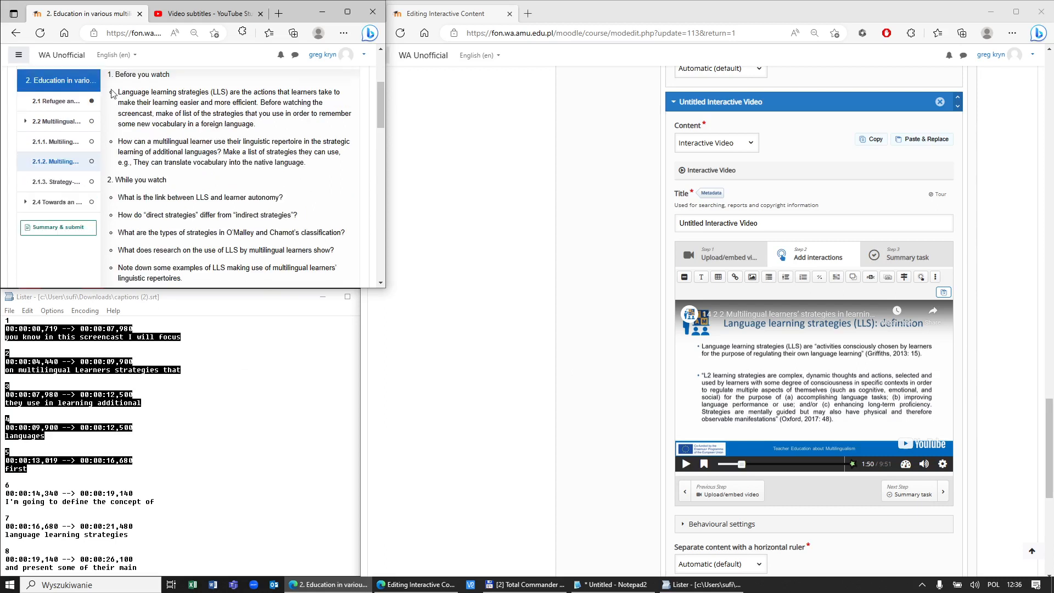
drag(122, 91, 209, 93)
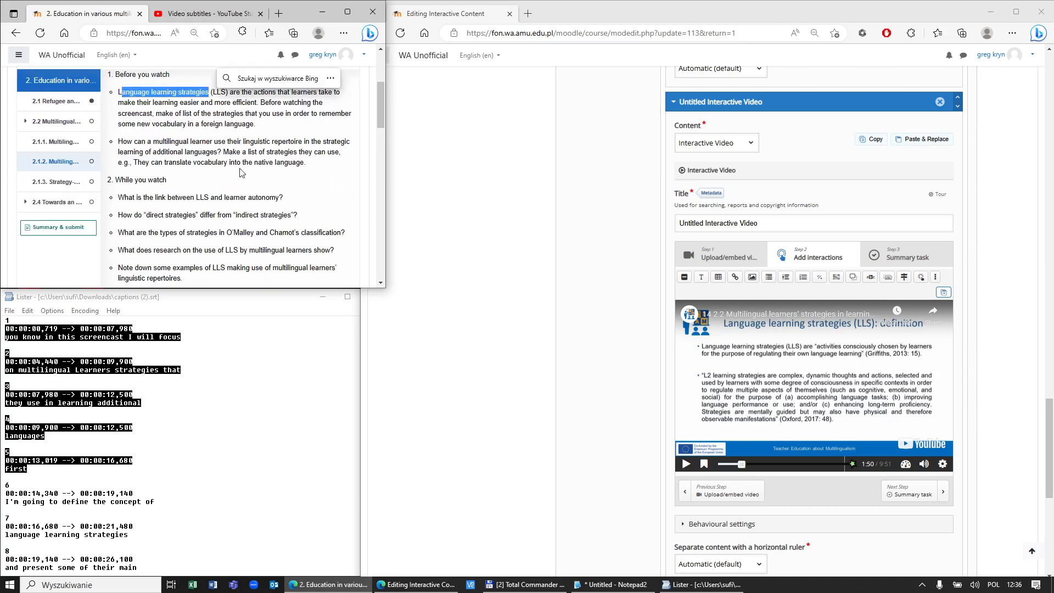
double_click(270, 198)
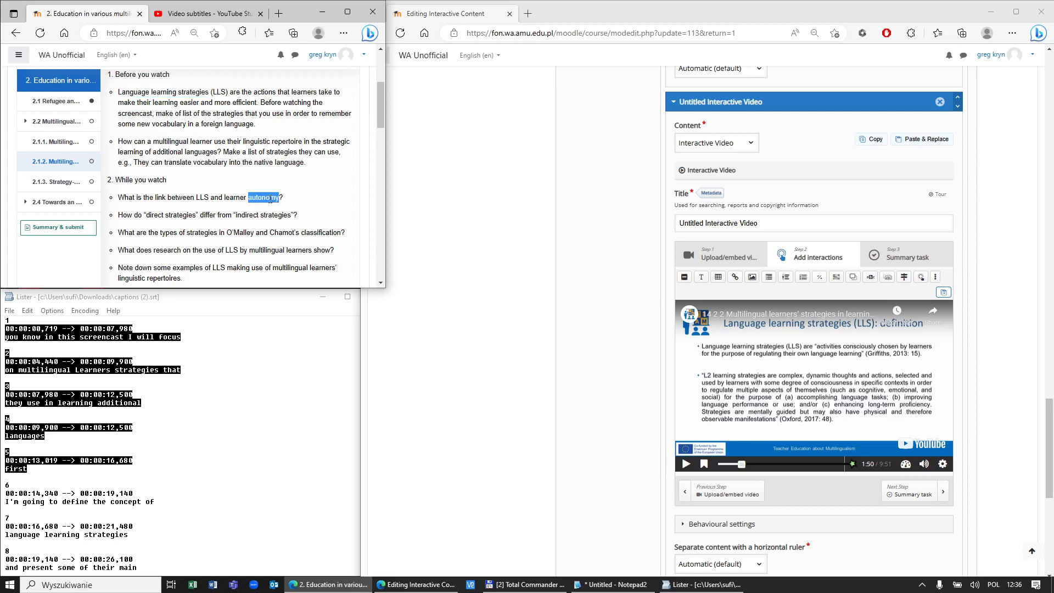
double_click(203, 198)
drag(129, 92, 201, 92)
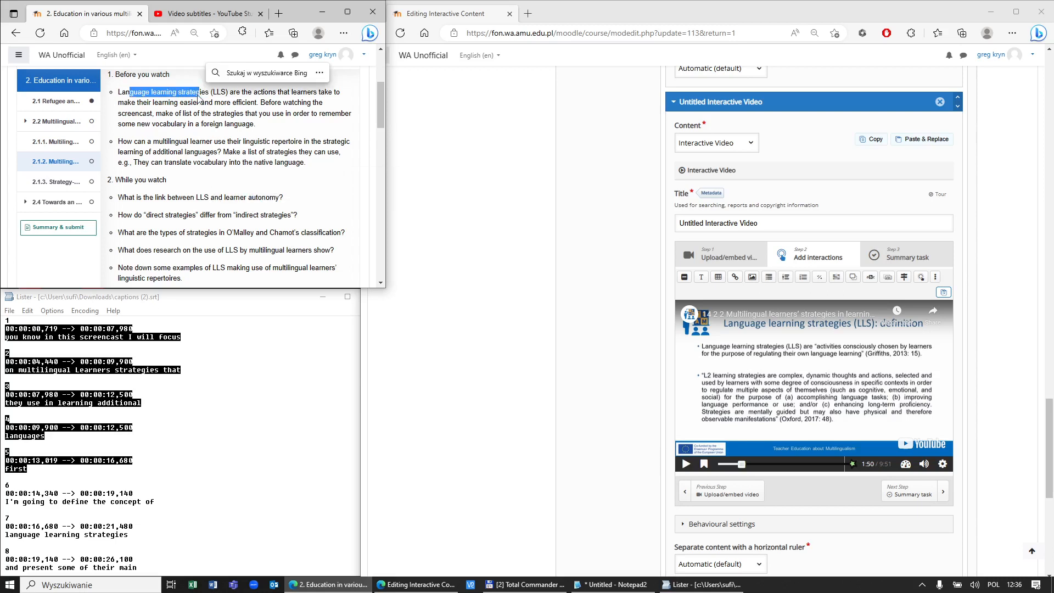
double_click(204, 197)
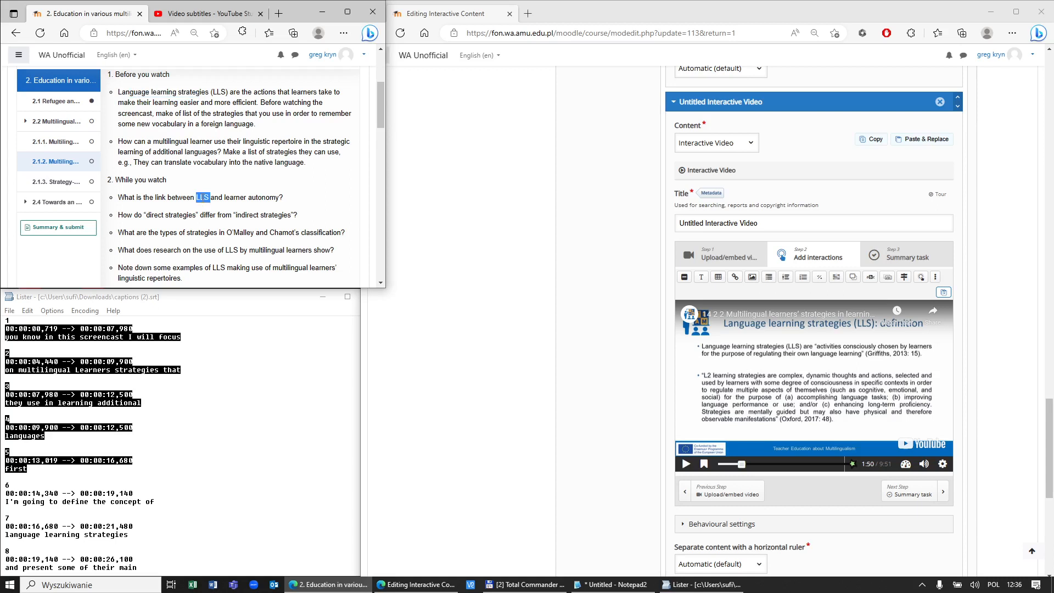
double_click(263, 198)
key(ctrl+c)
Step: Search the captions for 'autonomy', finding cue 43 starting at 00:01:54,659
click(164, 348)
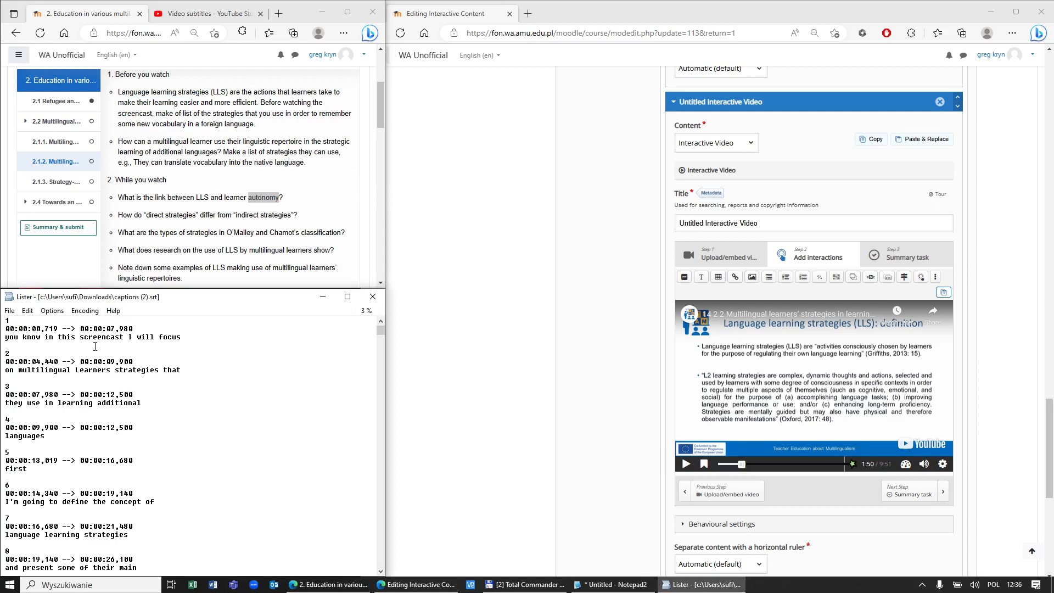
key(F7)
drag(160, 401, 283, 357)
click(296, 421)
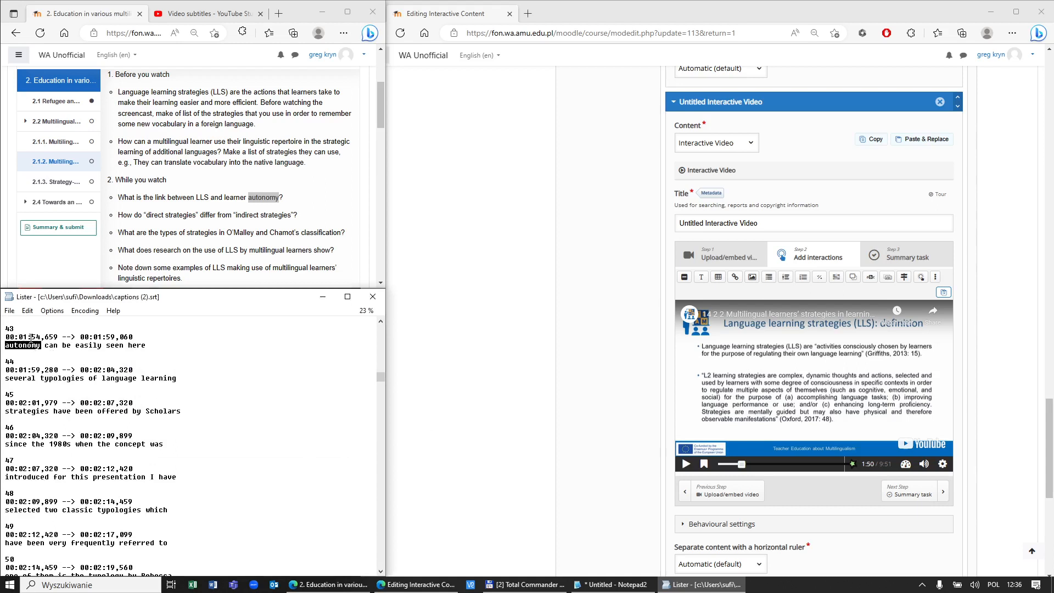
key(F3)
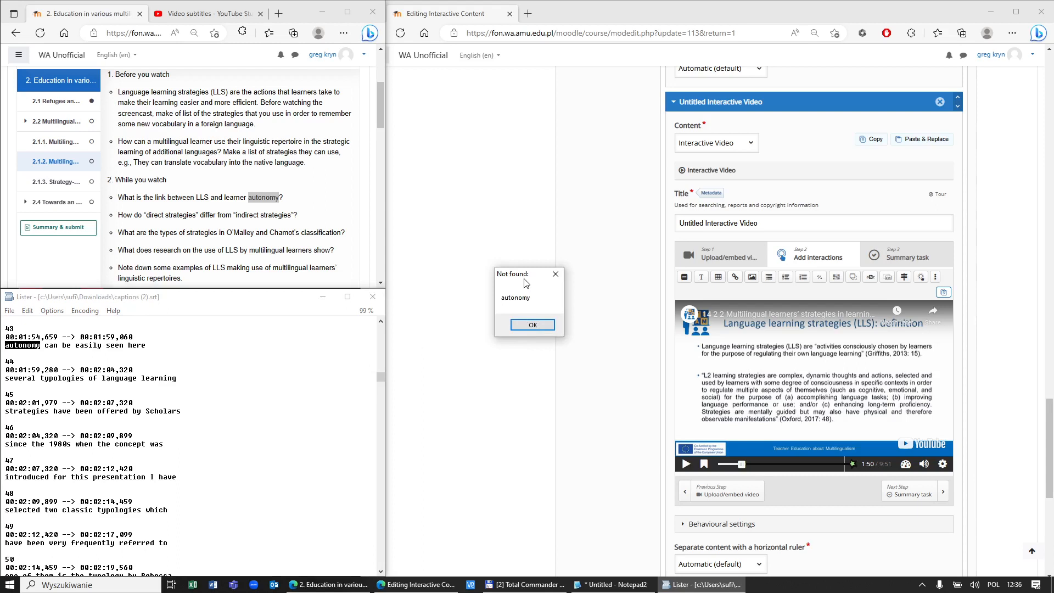
key(Return)
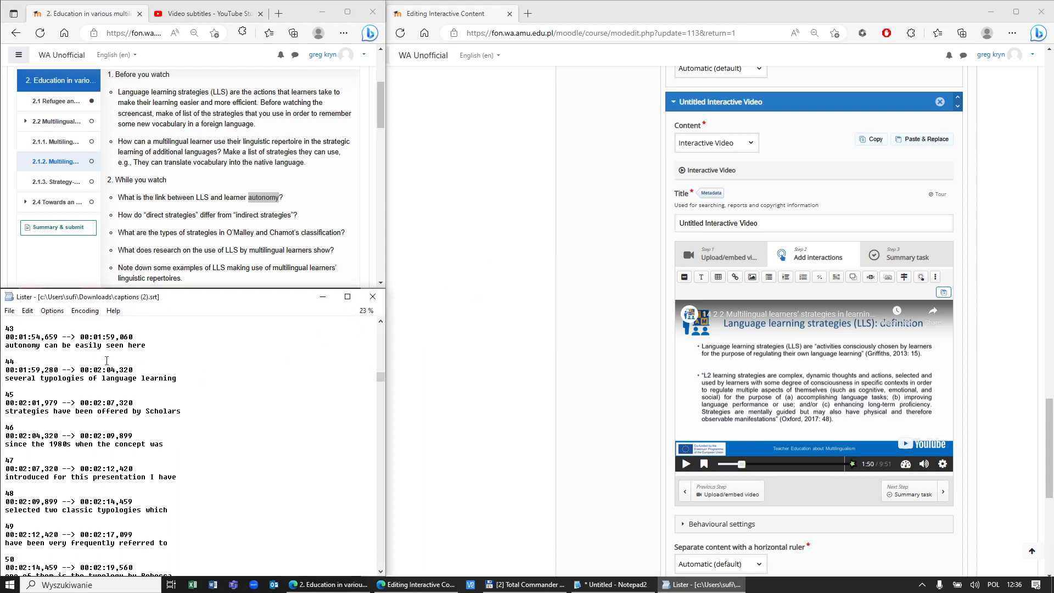
scroll(63, 374, up, 1)
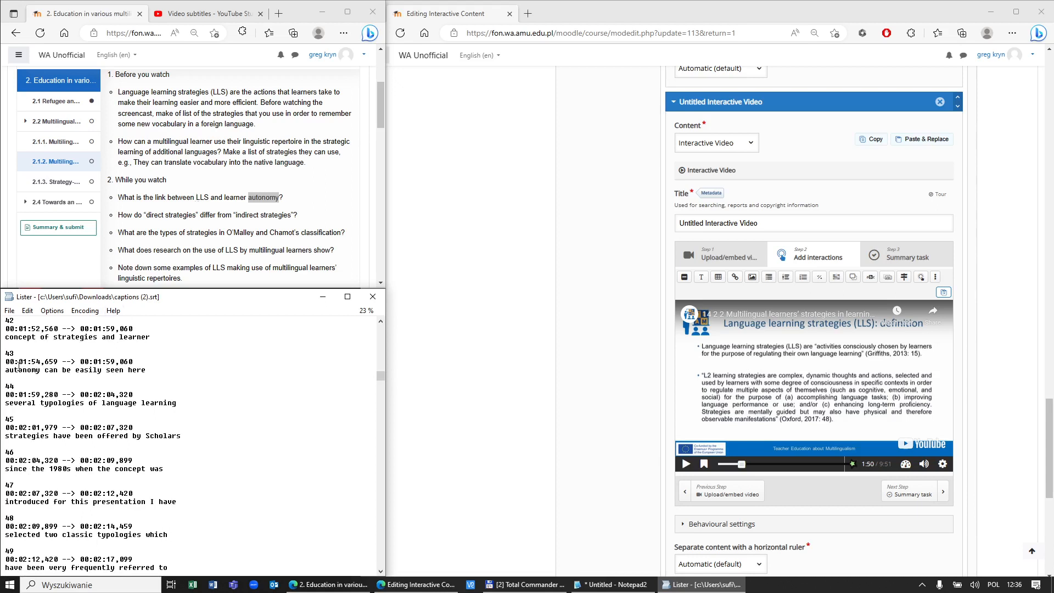
drag(13, 370, 37, 363)
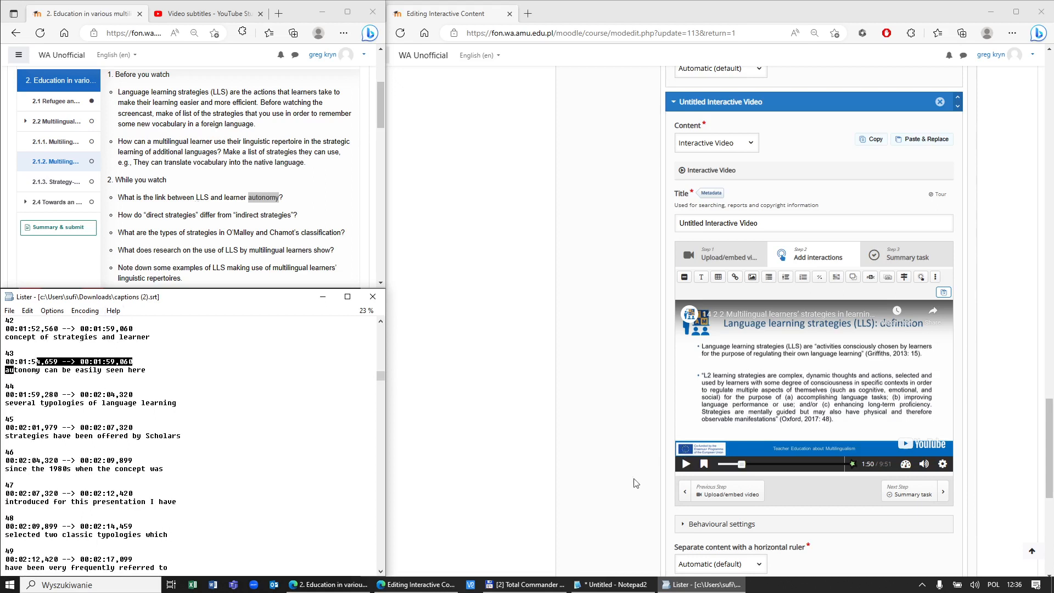
drag(740, 464, 738, 467)
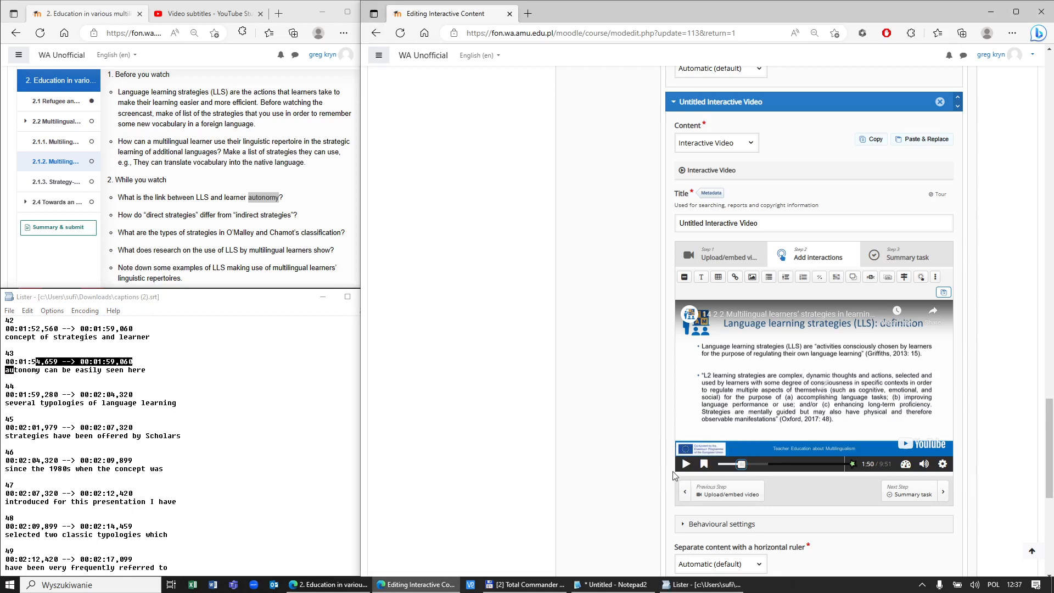
Step: Pause the video at 1:59 on the Oxford (1990) typology slide and reveal more interaction types
click(685, 464)
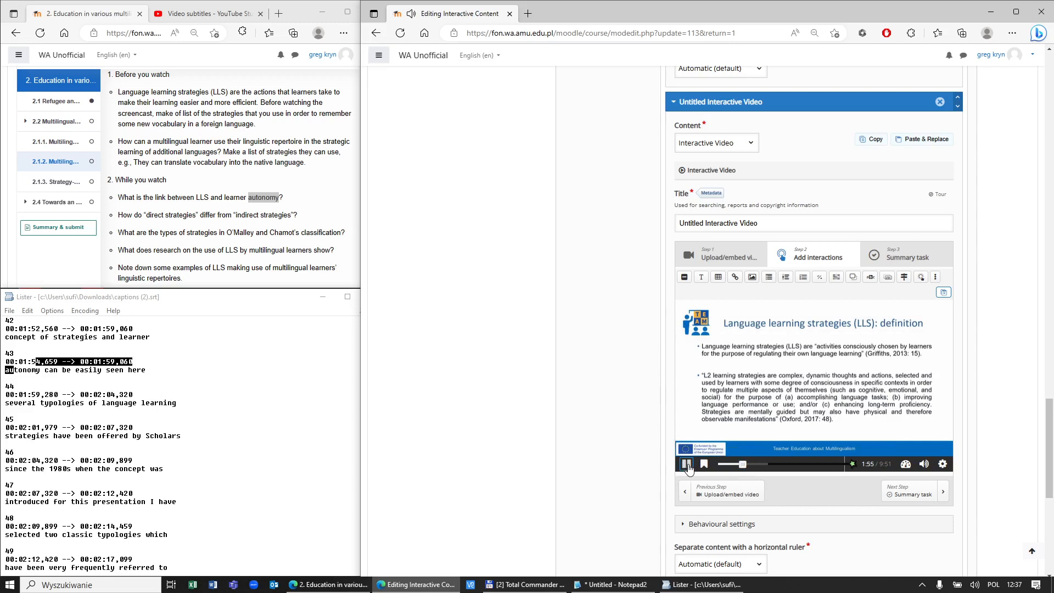
click(688, 465)
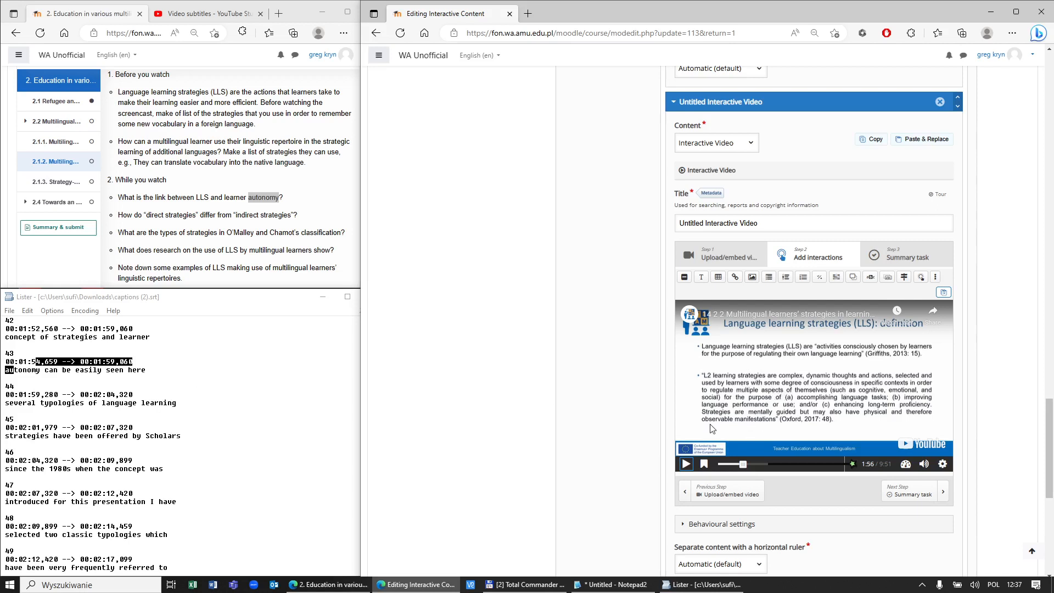
click(685, 463)
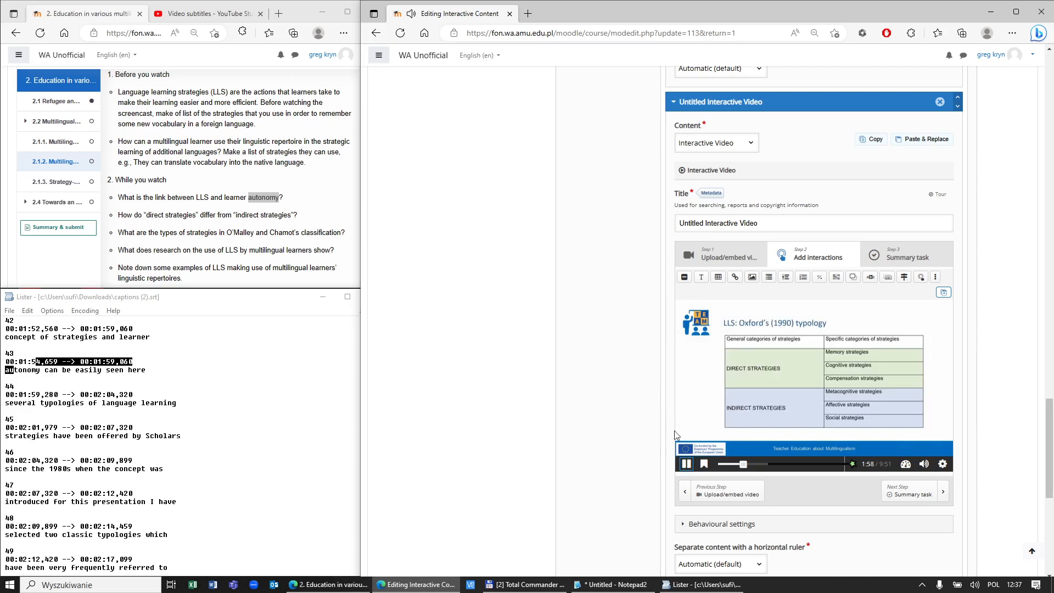
click(687, 466)
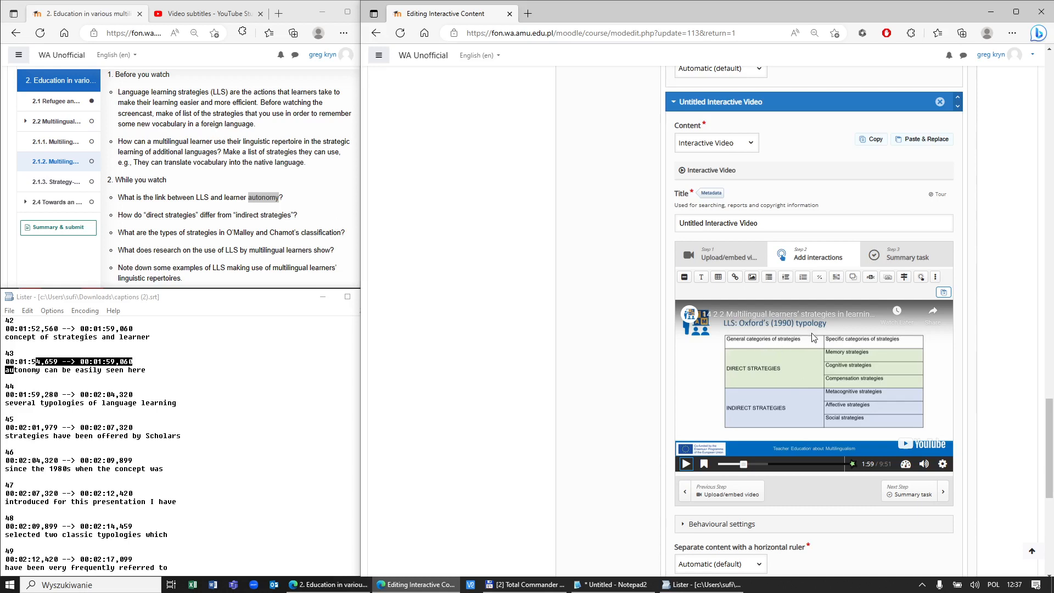
click(936, 279)
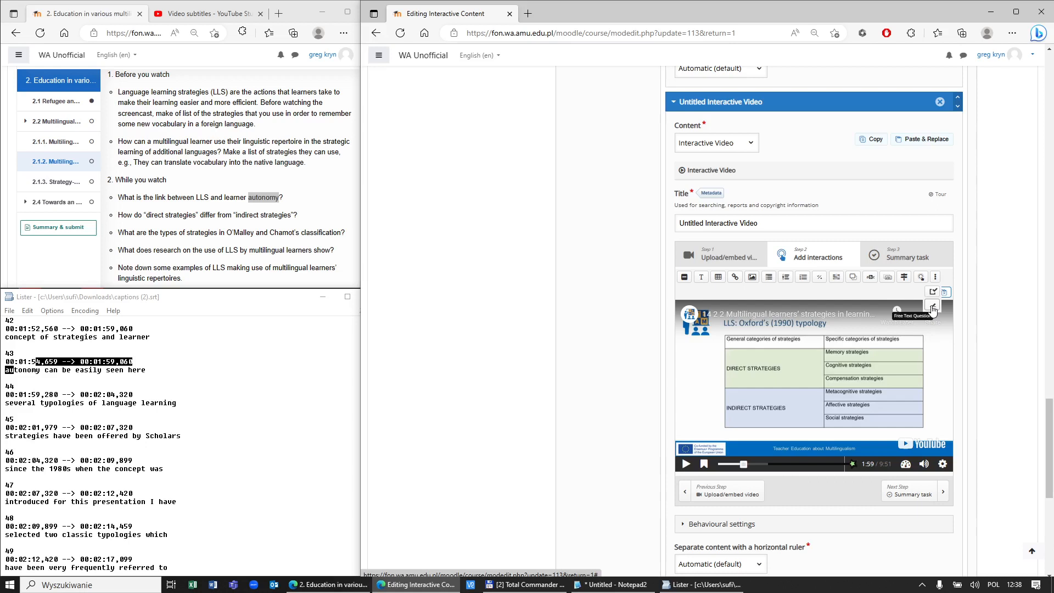
Step: Add a Free Text Question labelled 'Open question' asking 'What is the link between LLS and learner autonomy?'
click(933, 309)
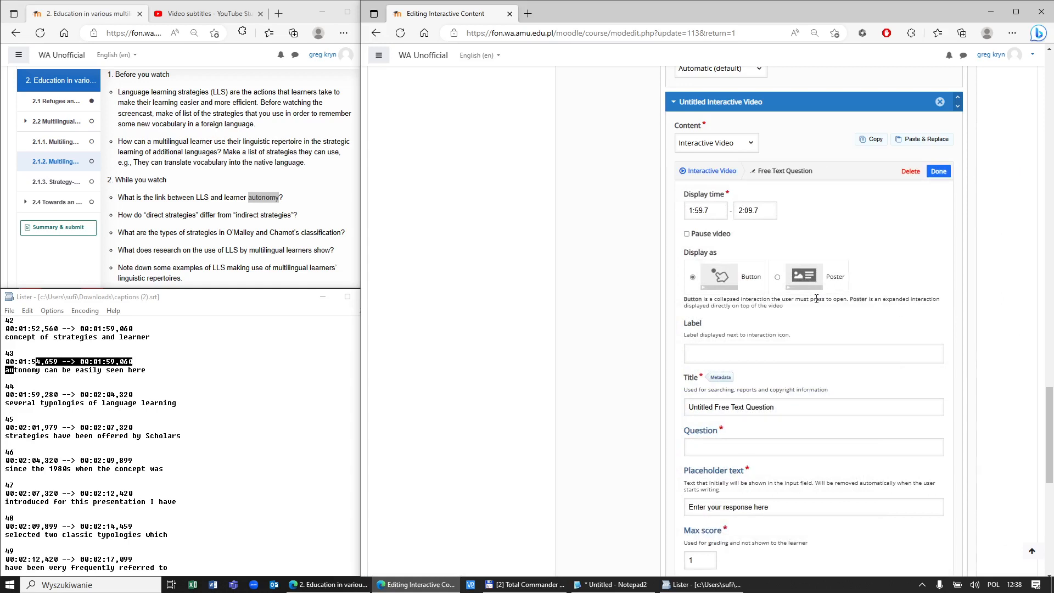
click(790, 351)
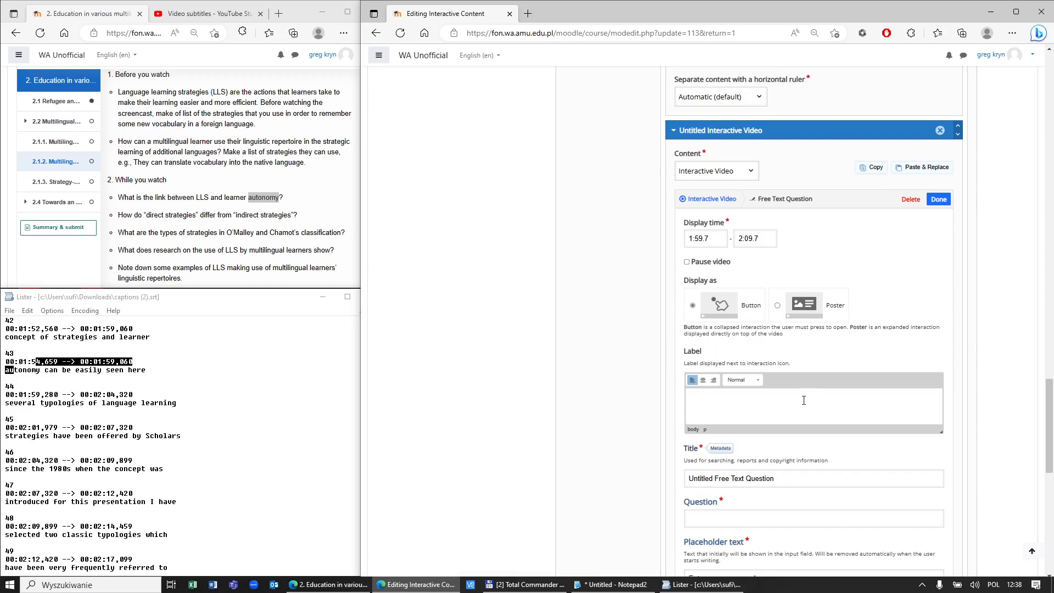
text(Open question 1)
scroll(810, 483, down, 1)
click(801, 435)
key(ctrl+v)
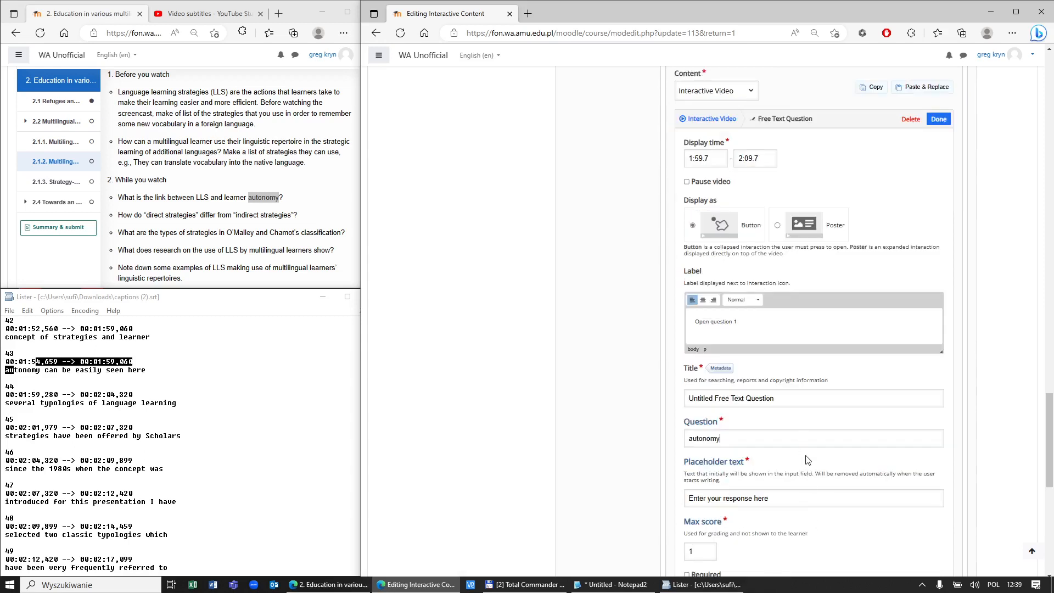
drag(121, 194, 291, 204)
key(ctrl+c)
double_click(756, 438)
key(ctrl+v)
Step: Set both the question's title and placeholder text to 'Open question 1'
triple_click(763, 322)
key(ctrl+c)
click(799, 401)
key(ctrl+a)
key(ctrl+v)
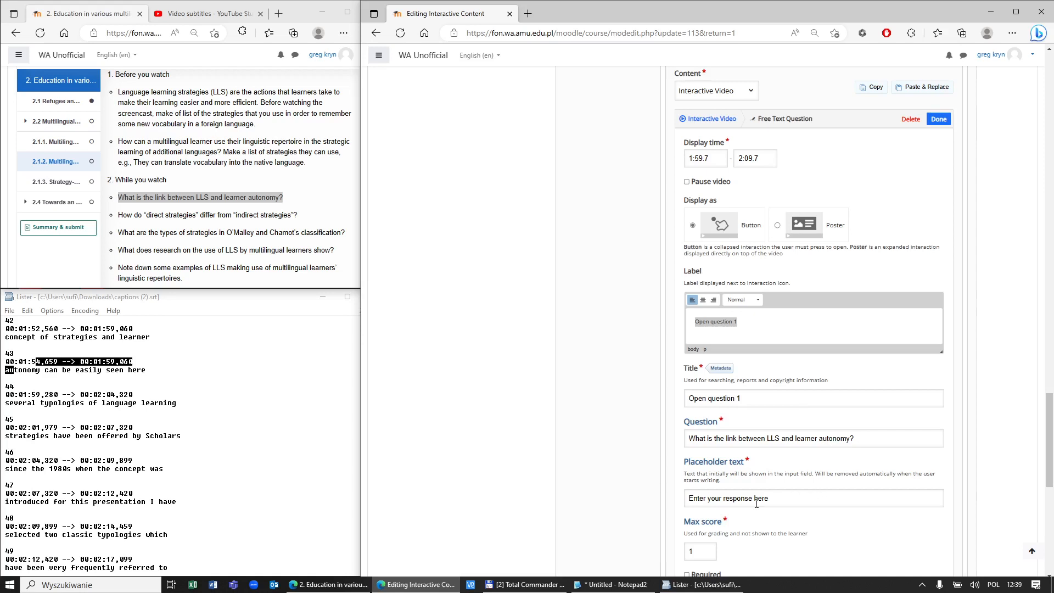
scroll(780, 503, down, 2)
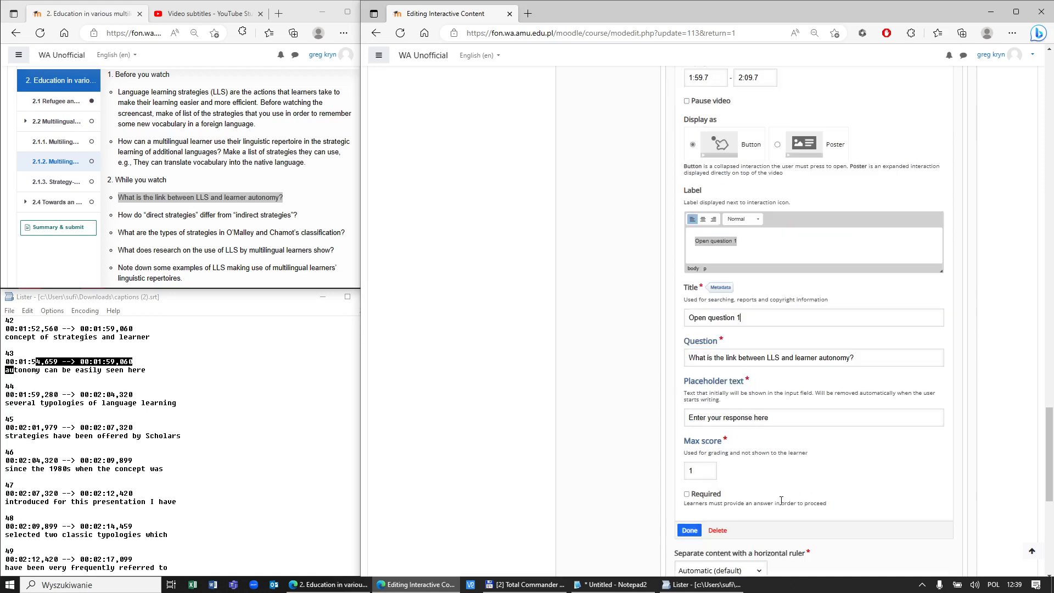
triple_click(803, 419)
key(ctrl+v)
Step: Make the video pause at Open question 1 and finish editing it
scroll(829, 473, down, 3)
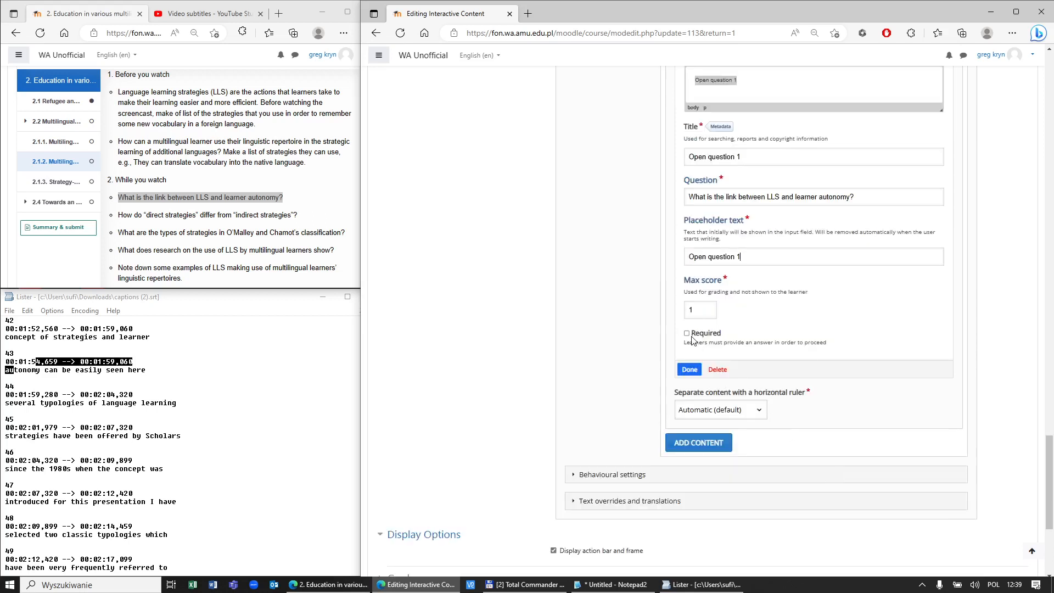
scroll(693, 340, up, 3)
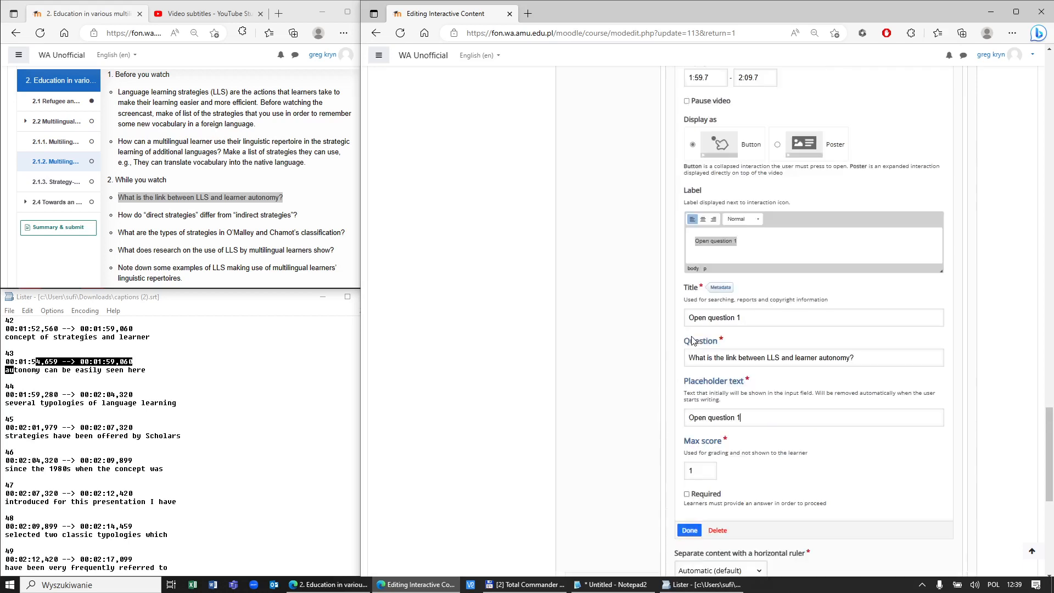
scroll(693, 339, up, 2)
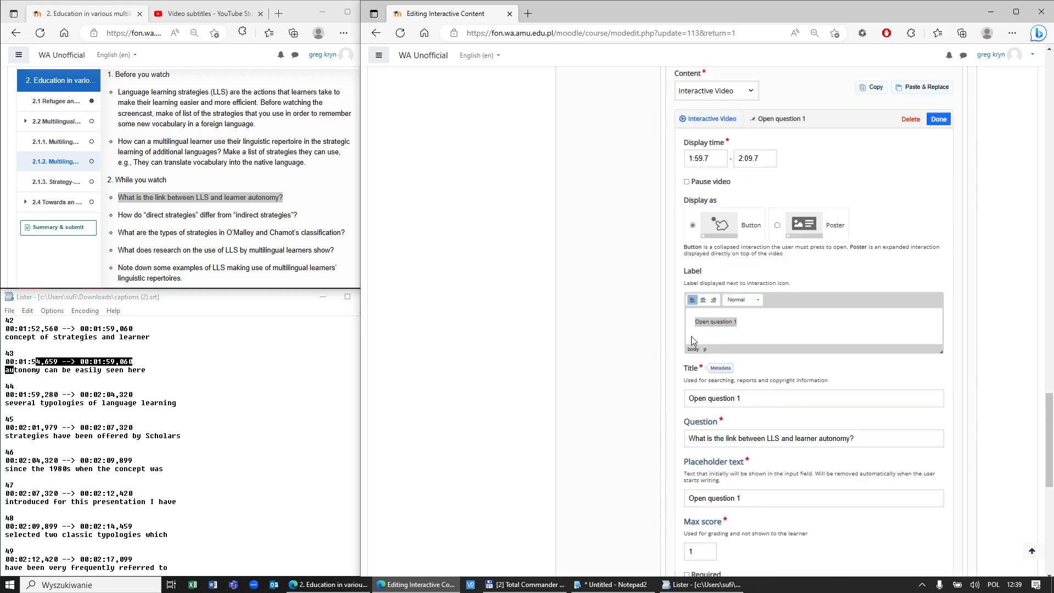
click(687, 181)
scroll(763, 494, down, 3)
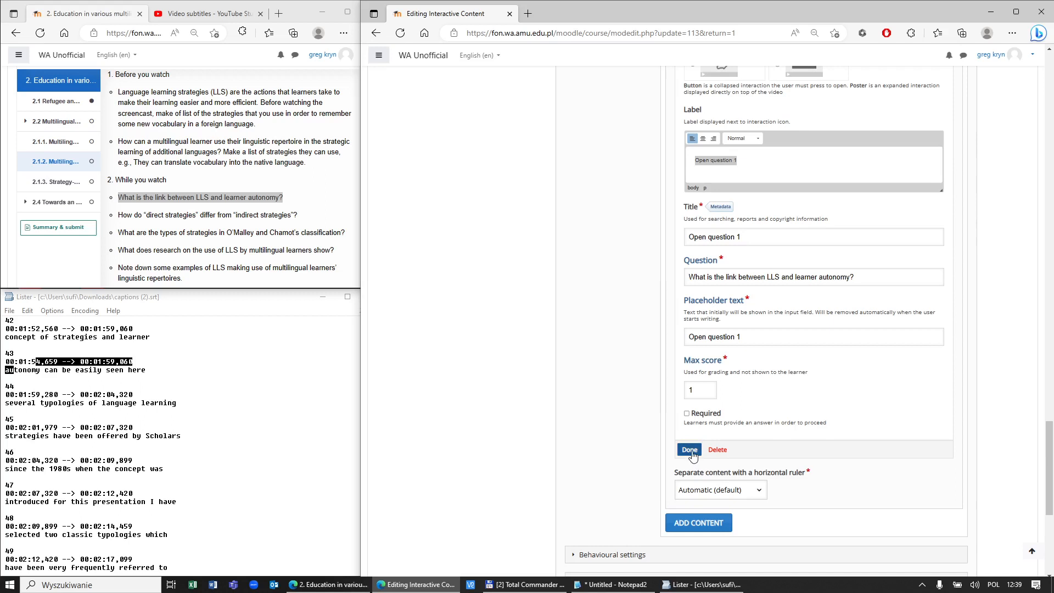
click(690, 450)
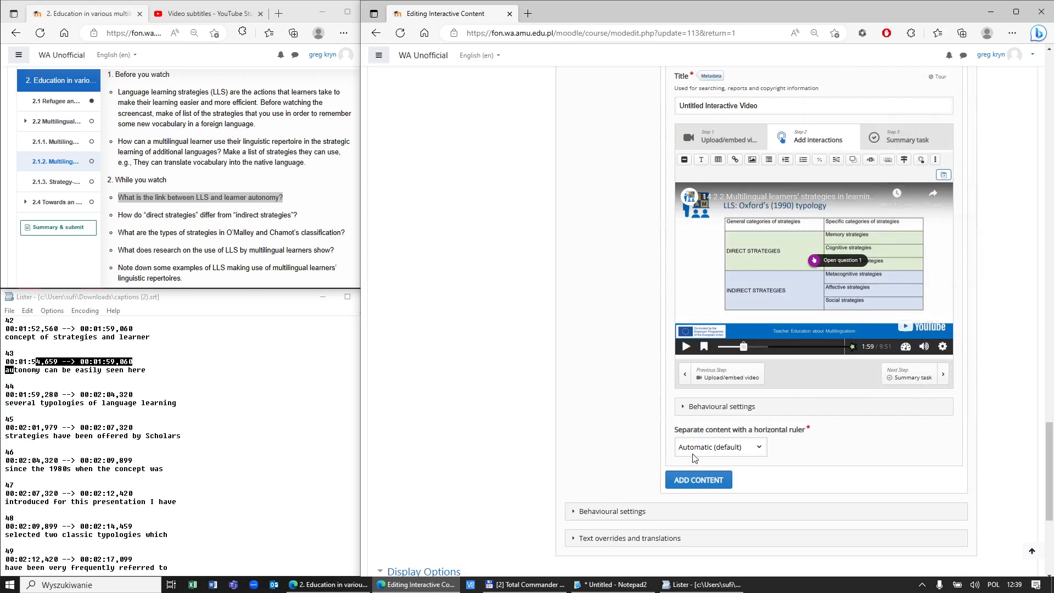
scroll(756, 500, down, 5)
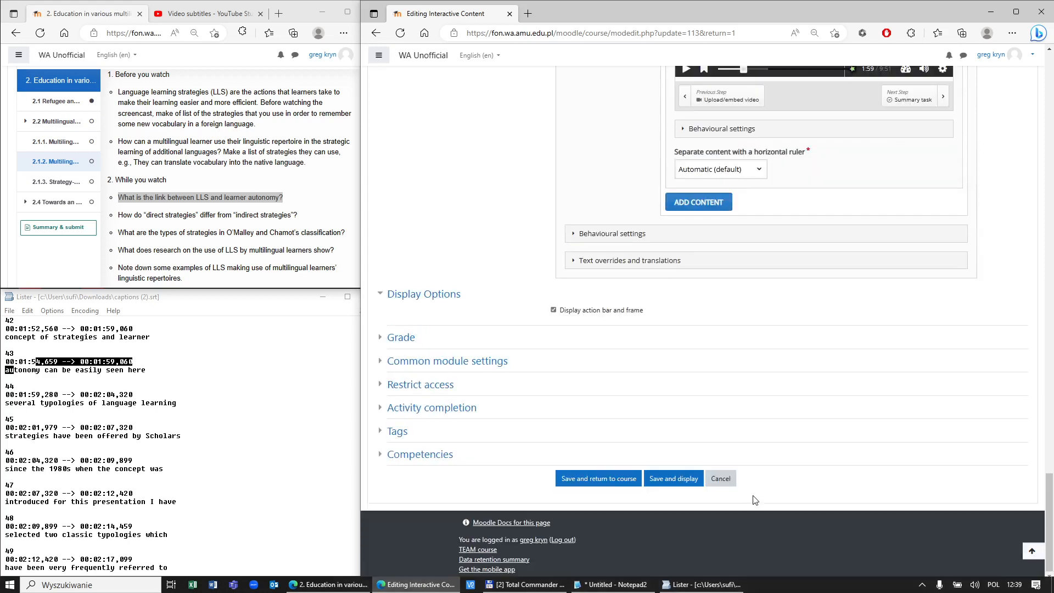
Step: Save and display the book, dismiss the data reset notice, and open chapter 2.1.2
click(676, 485)
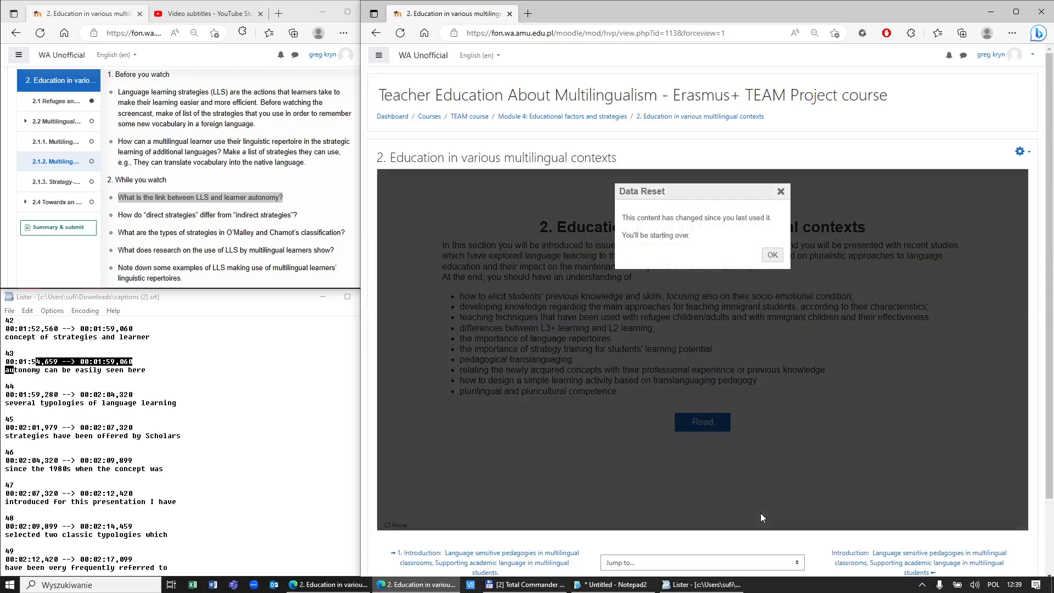
click(772, 256)
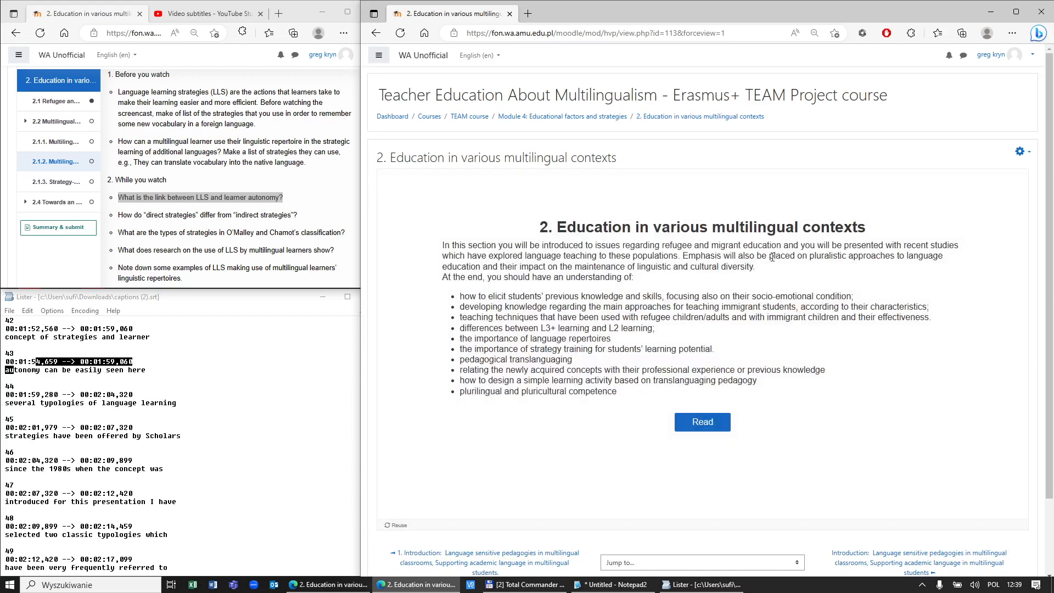
click(721, 424)
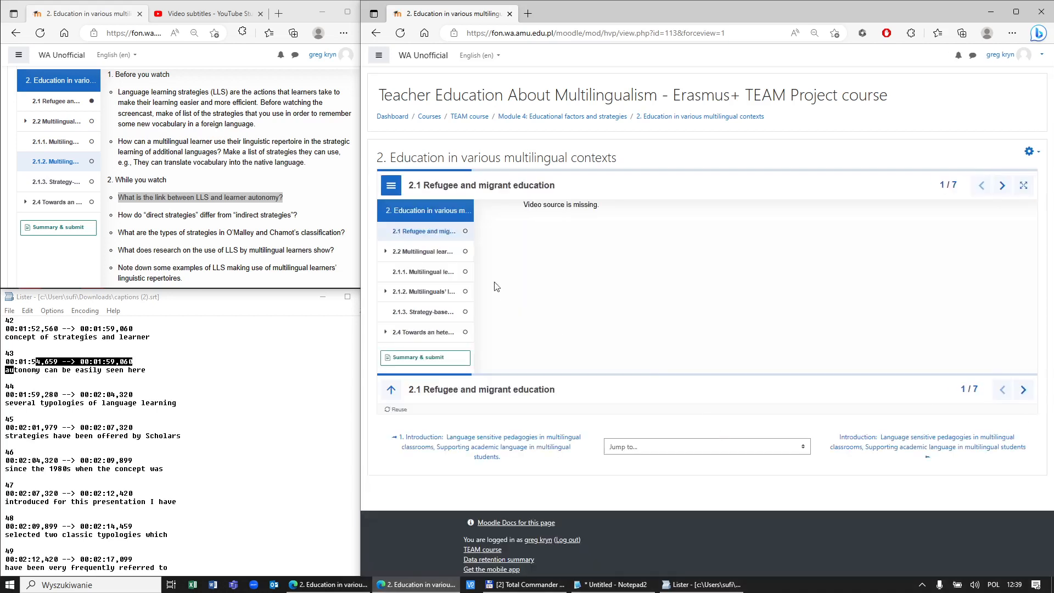
click(427, 292)
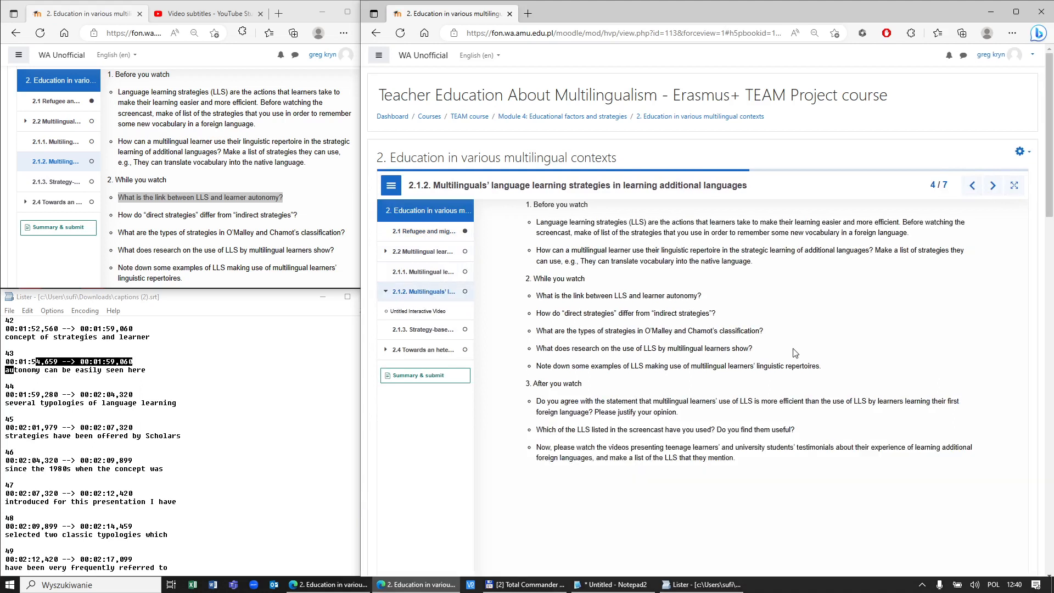
scroll(793, 352, down, 6)
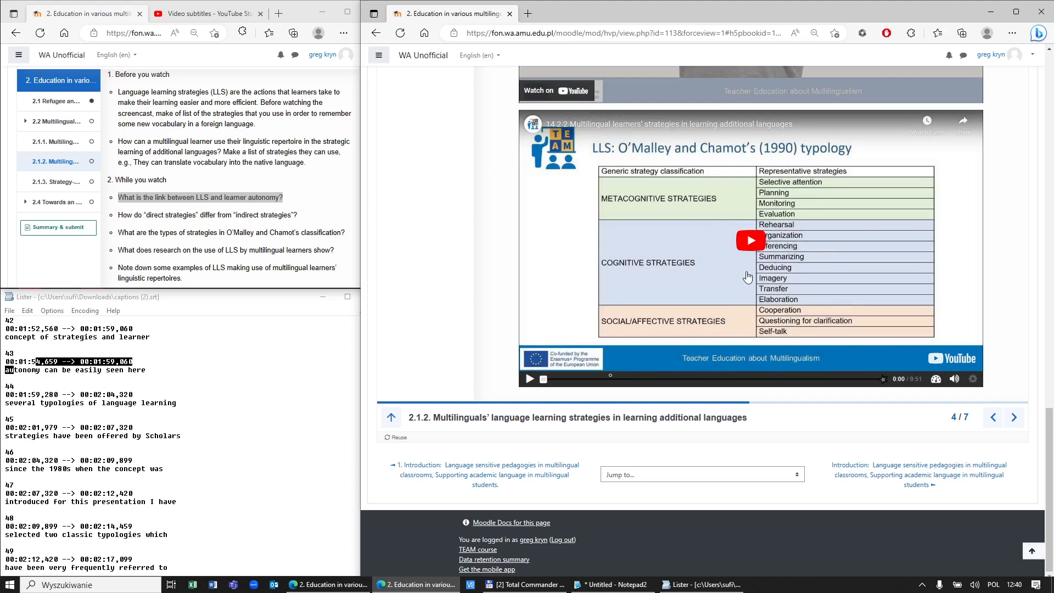
drag(1049, 446, 1050, 173)
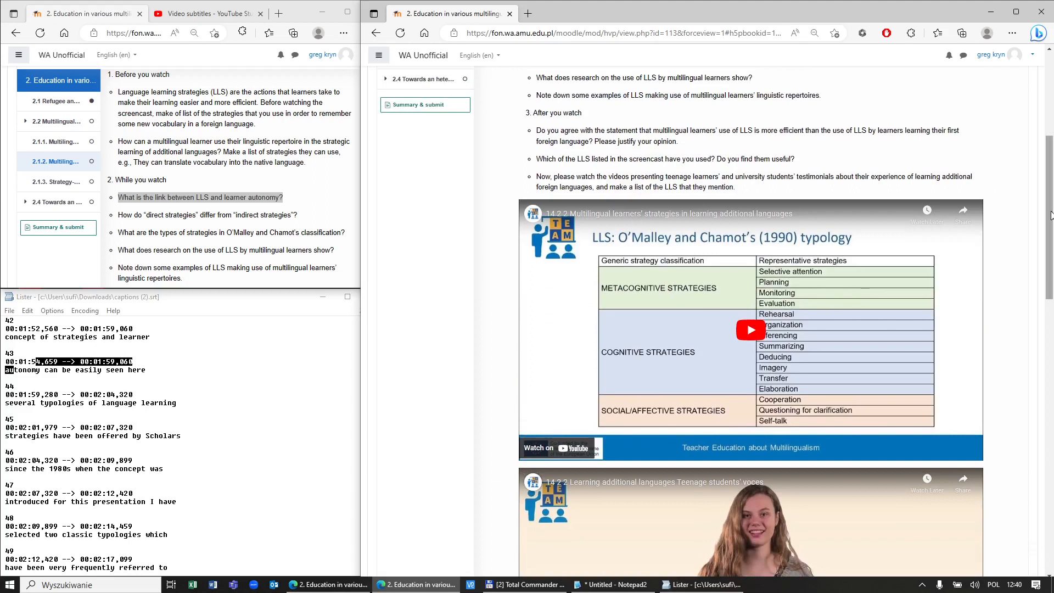
Step: Scroll to the chapter's LLS video and skip ahead to Open question 1 at 2:00
drag(668, 187, 735, 187)
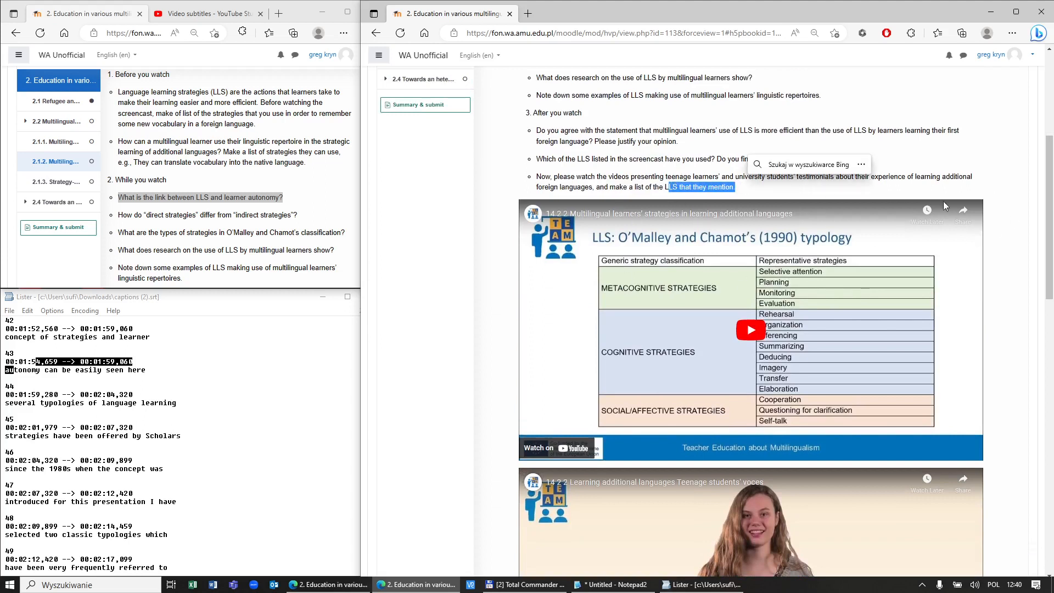
mouse_move(1053, 231)
mouse_down()
mouse_move(1053, 483)
mouse_move(1053, 230)
mouse_up()
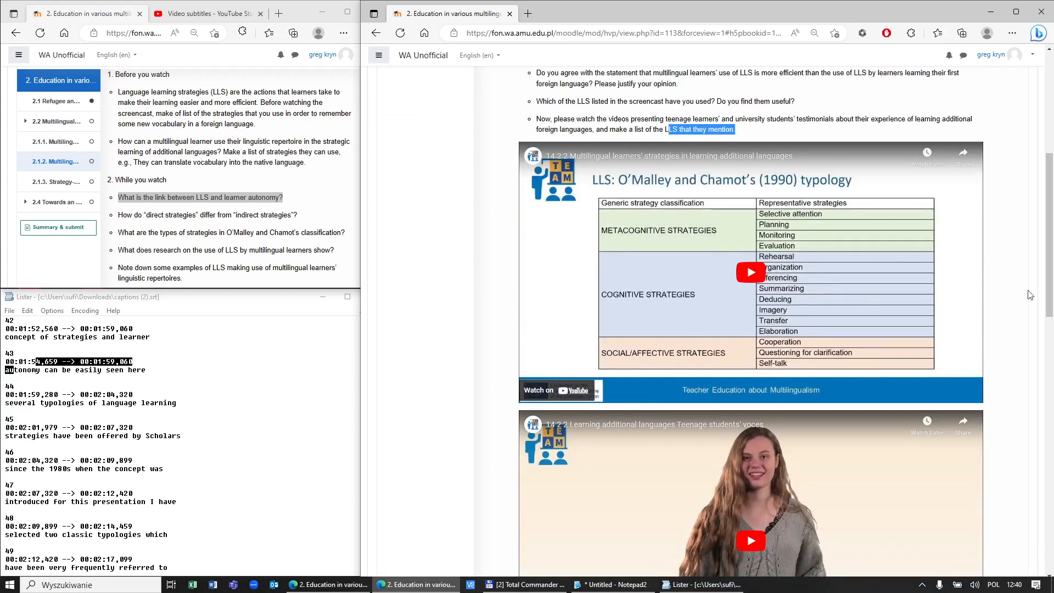
drag(1052, 296, 1052, 526)
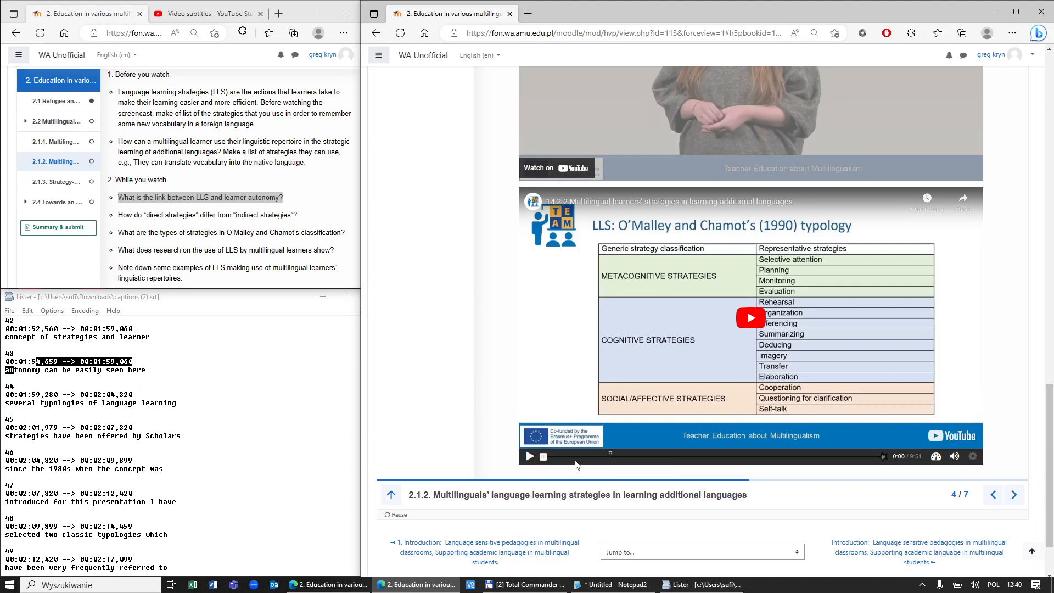
drag(544, 457, 609, 466)
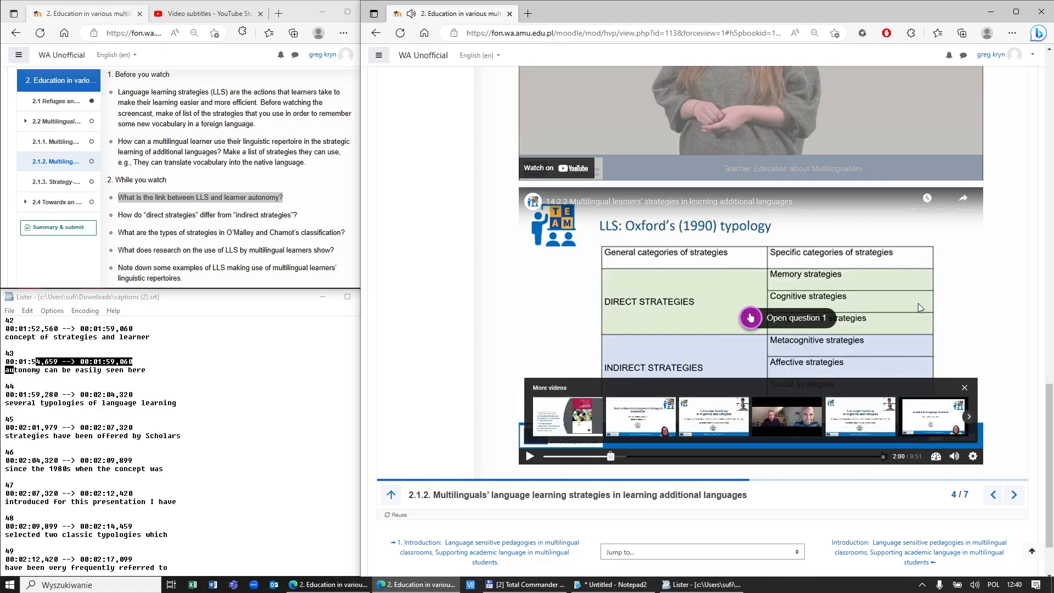
Step: Answer Open question 1 with 'Its comp' and pause the video right afterwards
click(964, 388)
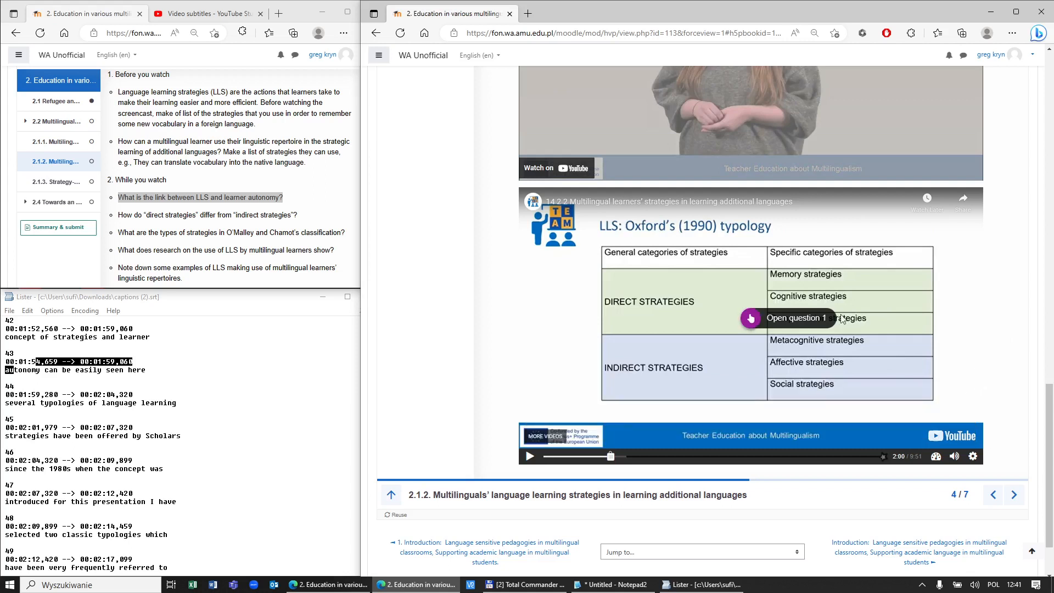
click(755, 320)
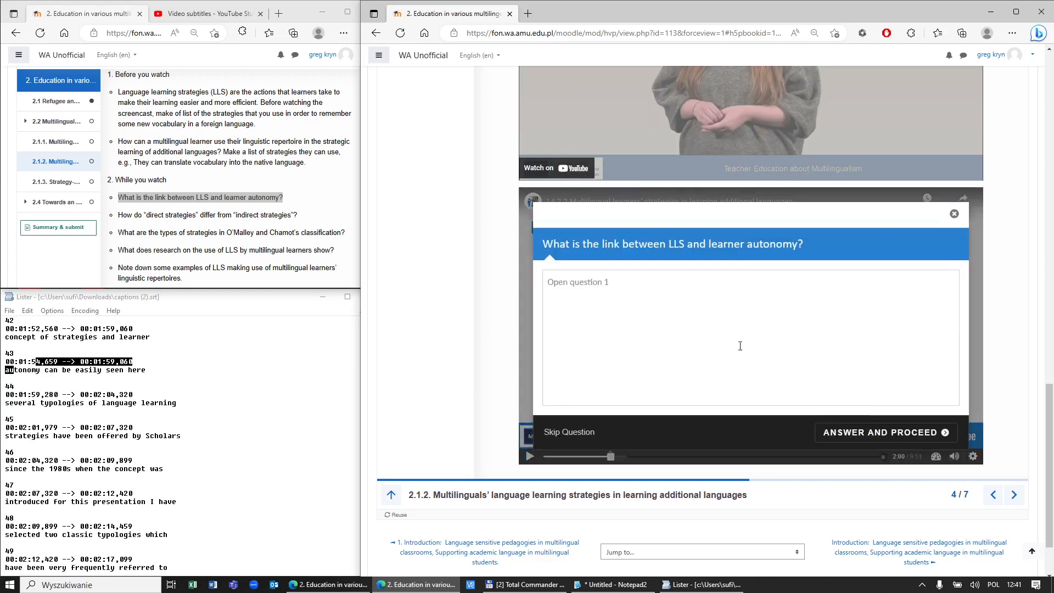
drag(546, 244, 643, 247)
drag(719, 246, 815, 249)
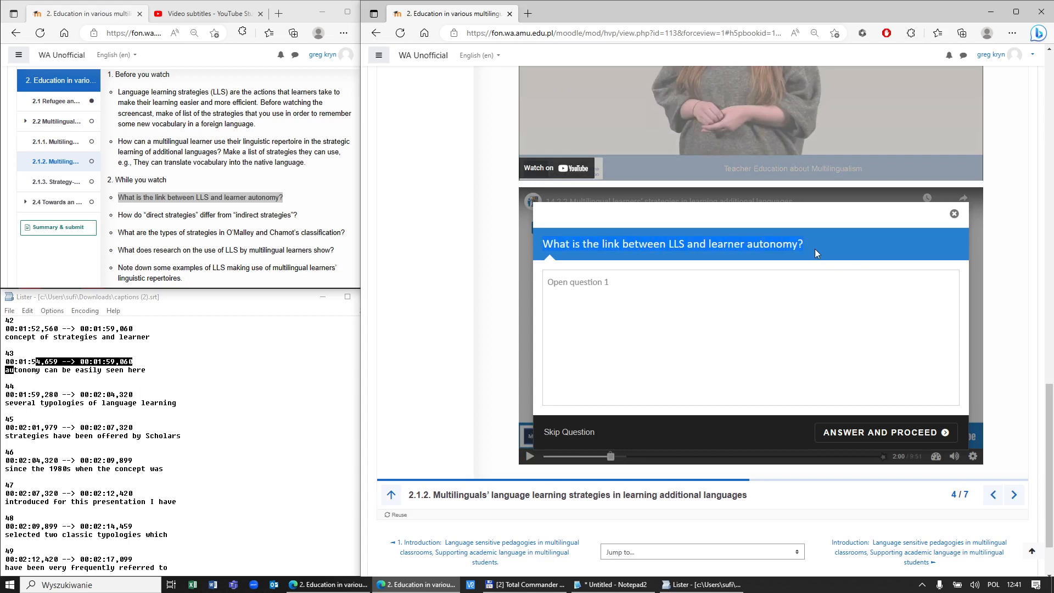
click(812, 316)
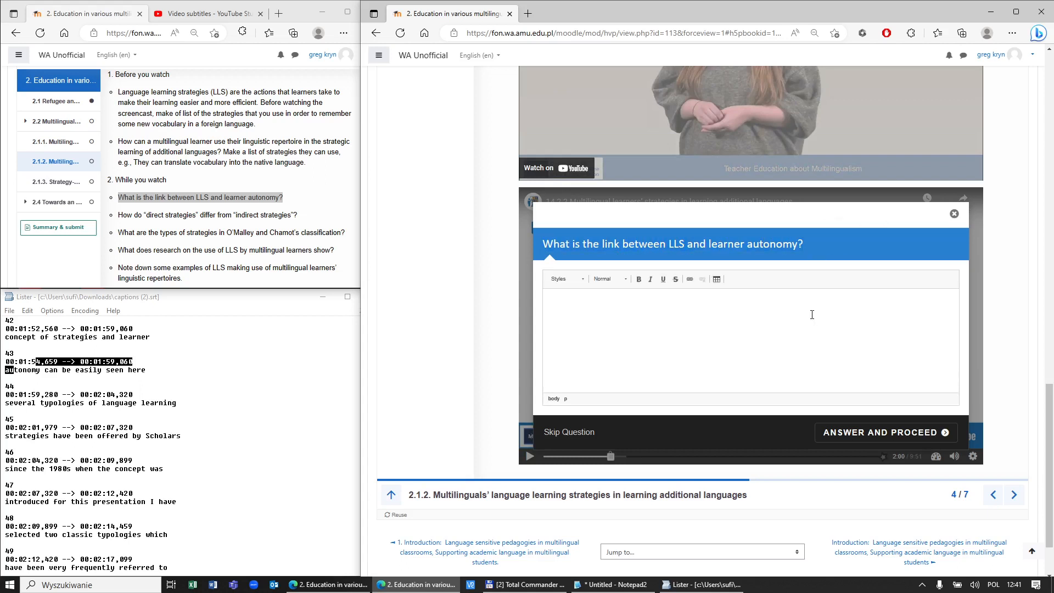
text(Its complex...)
click(914, 433)
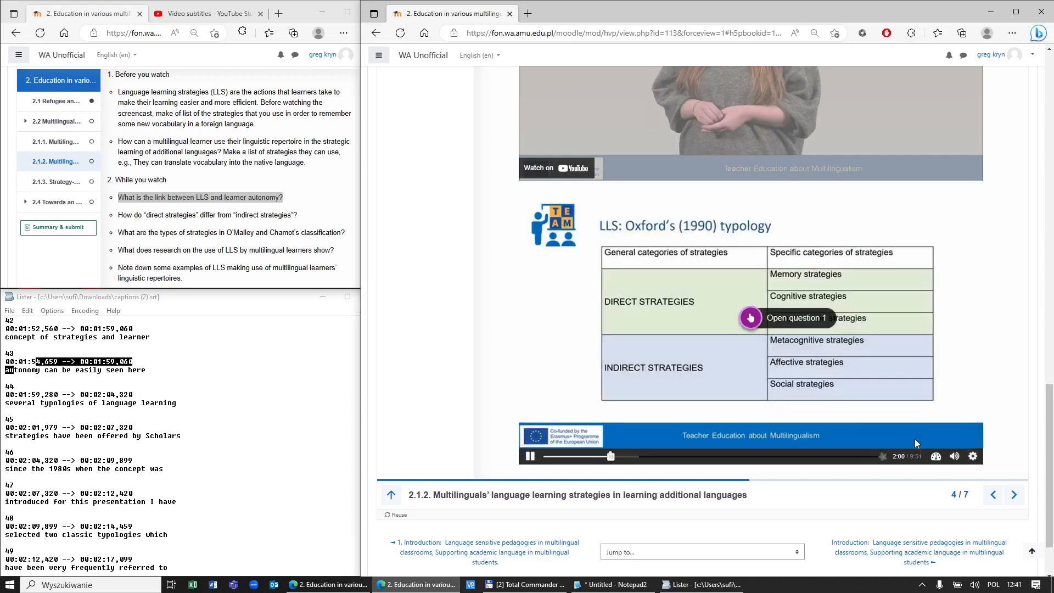
click(531, 458)
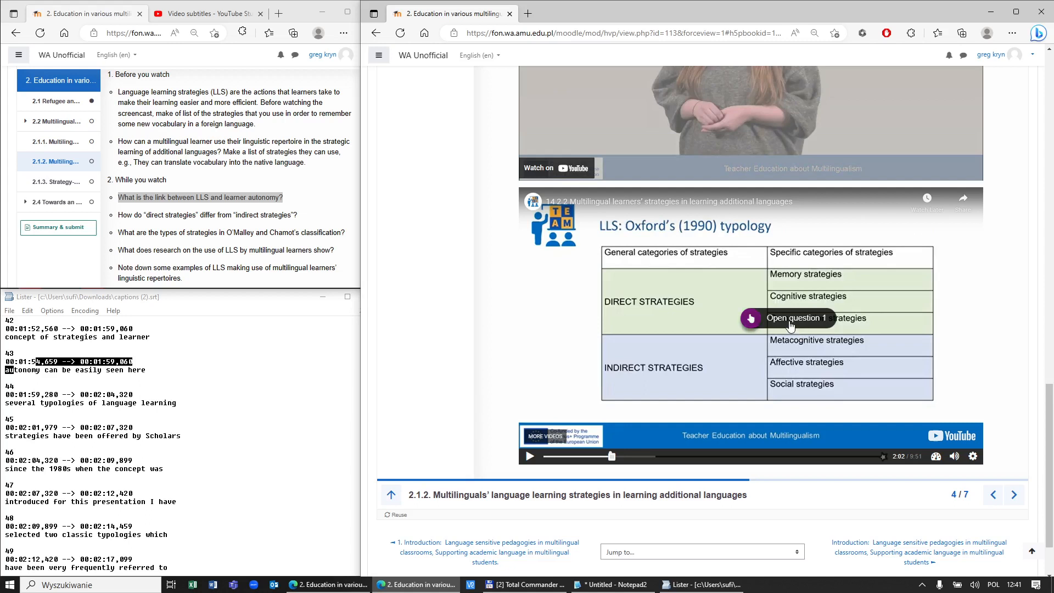
scroll(789, 322, up, 19)
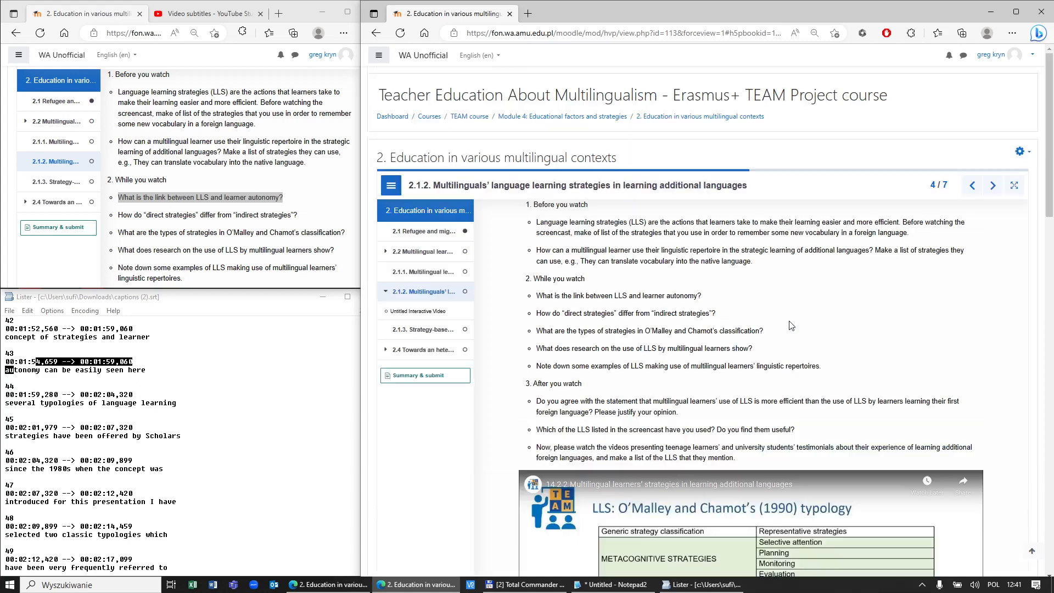
Step: Edit the book's settings, select page 2.1.2, and reach its video's Add interactions step
click(1027, 152)
click(995, 170)
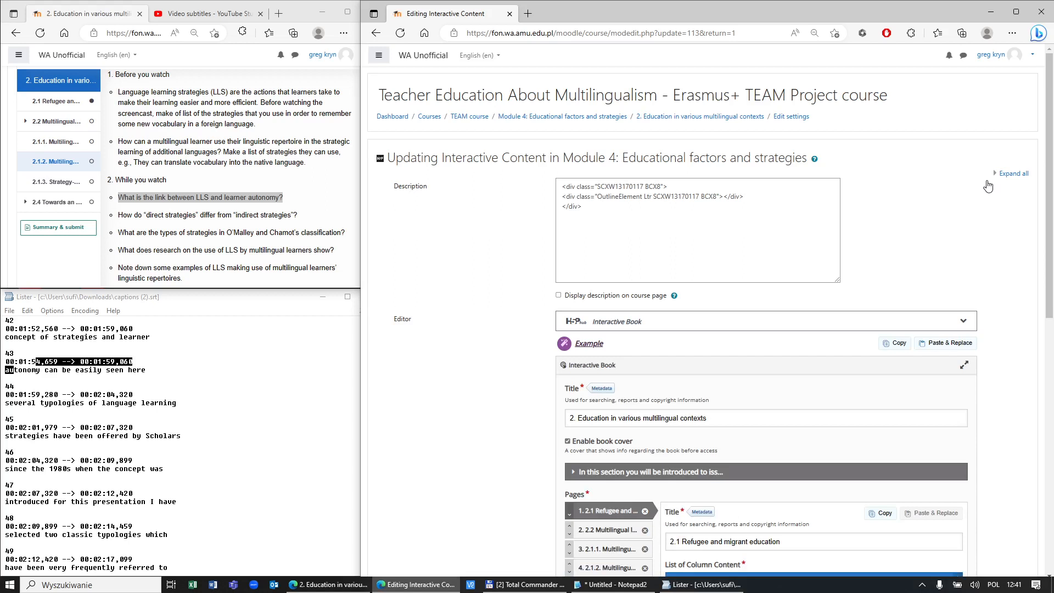
scroll(627, 349, down, 4)
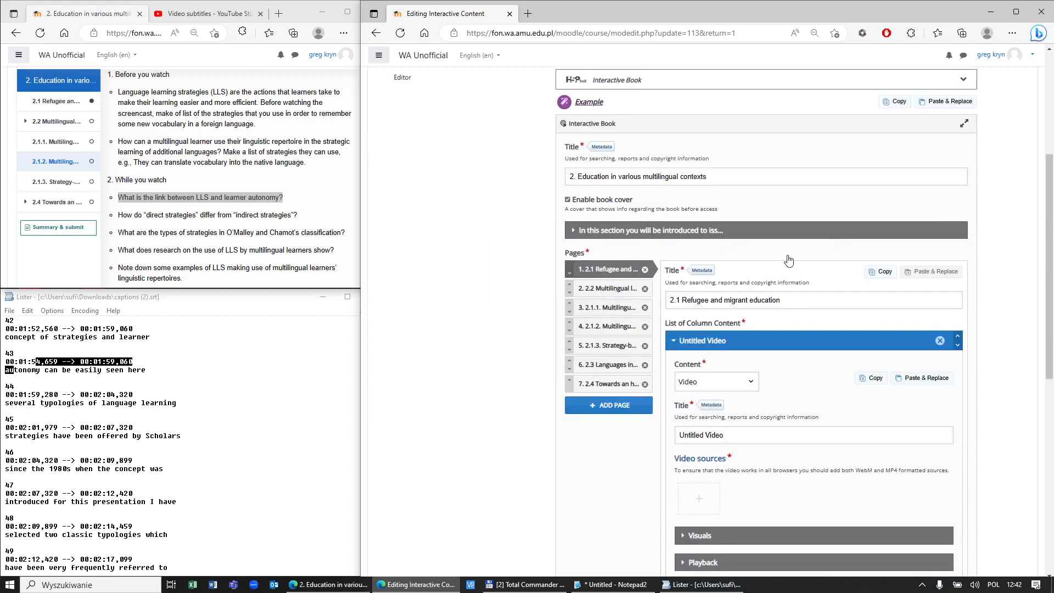
click(621, 327)
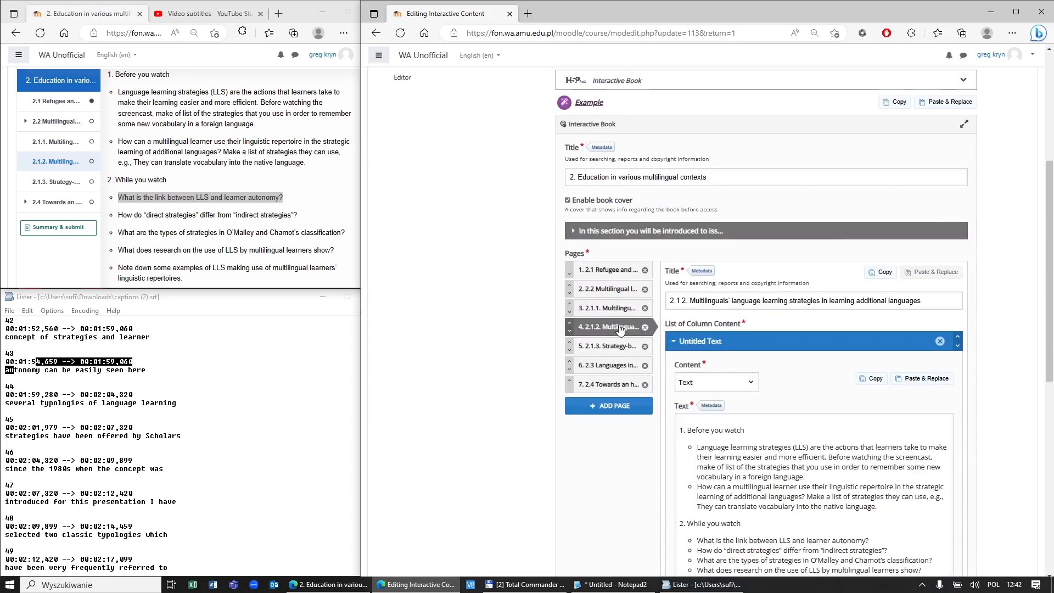
scroll(1016, 364, down, 10)
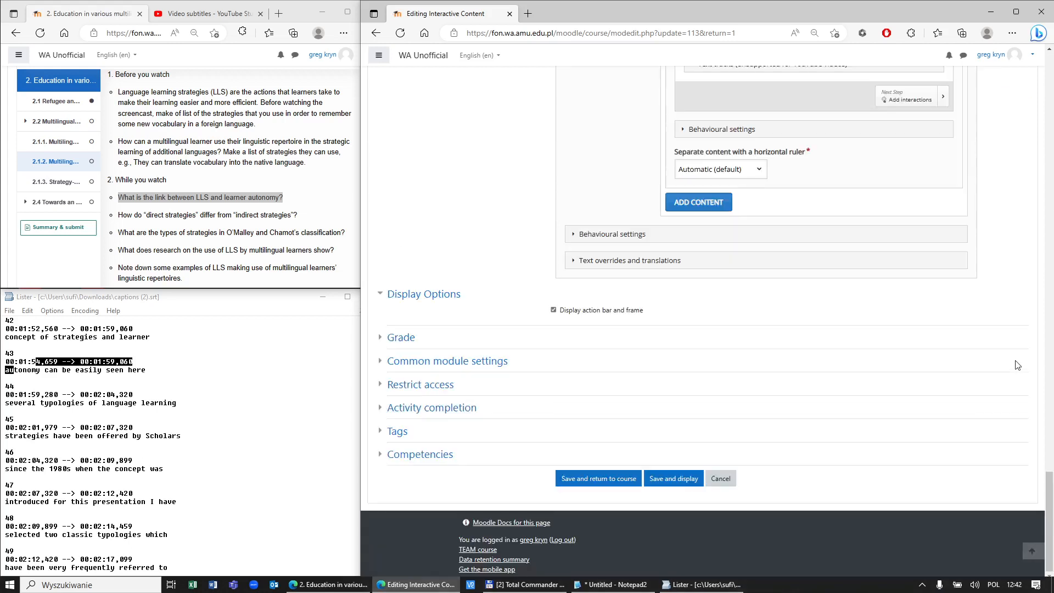
scroll(1012, 361, up, 4)
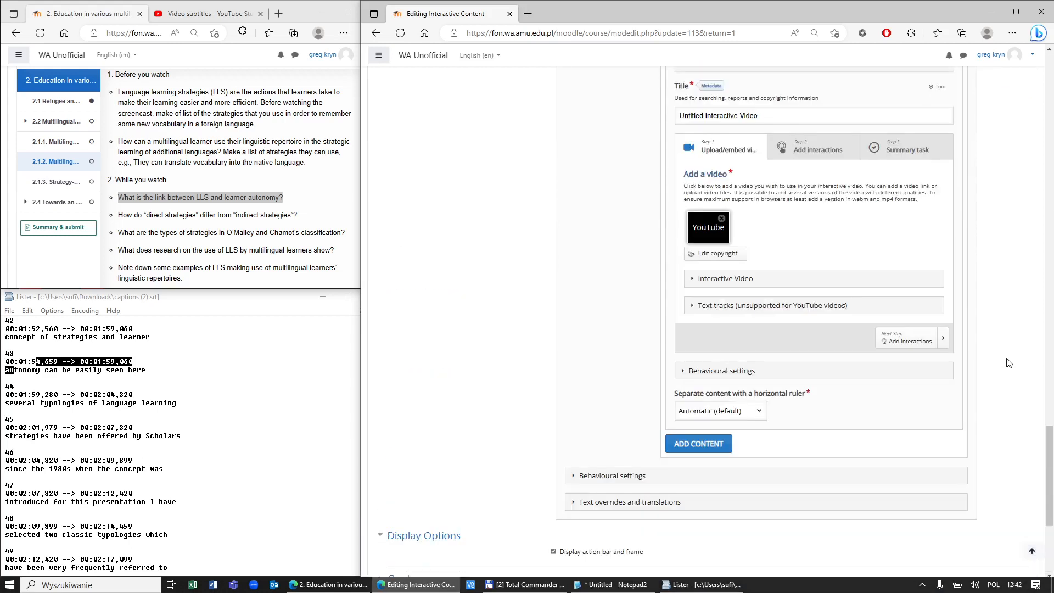
click(805, 155)
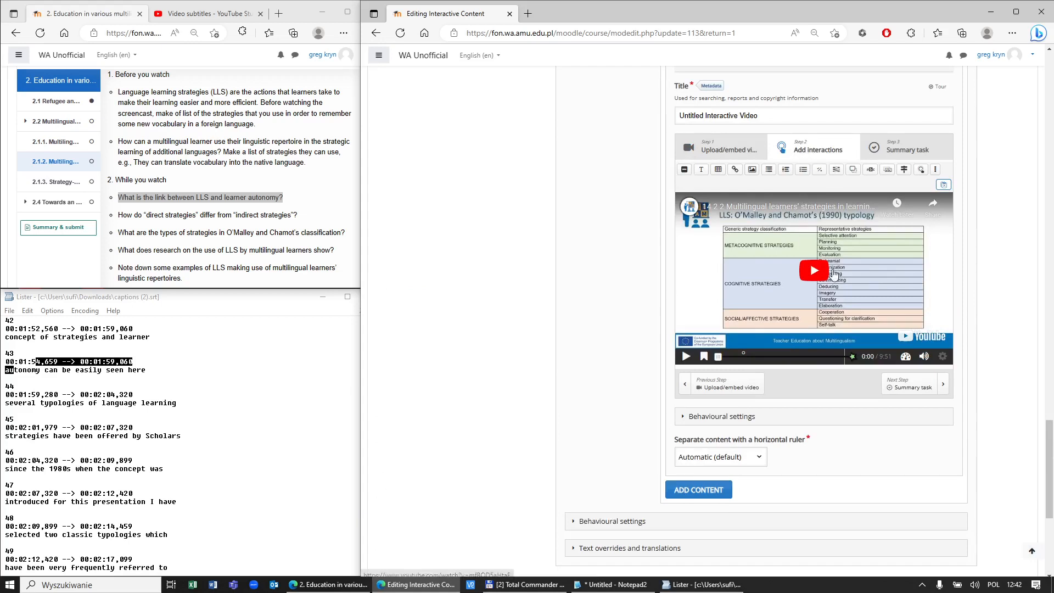
Step: Review Open question 1's settings at 2:00 without changes, then switch to the reference chapter window
click(744, 356)
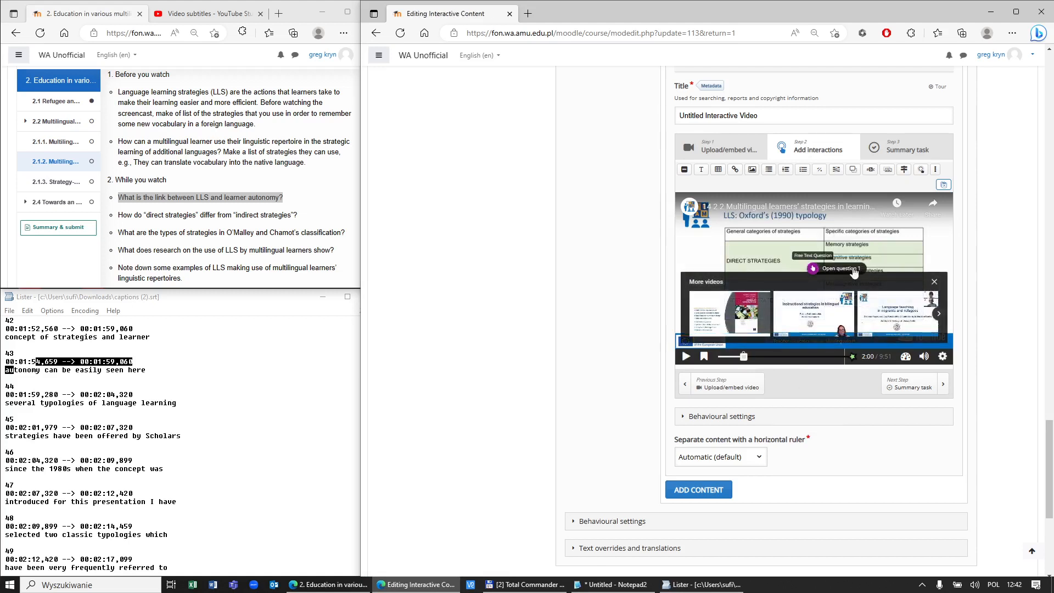
double_click(829, 267)
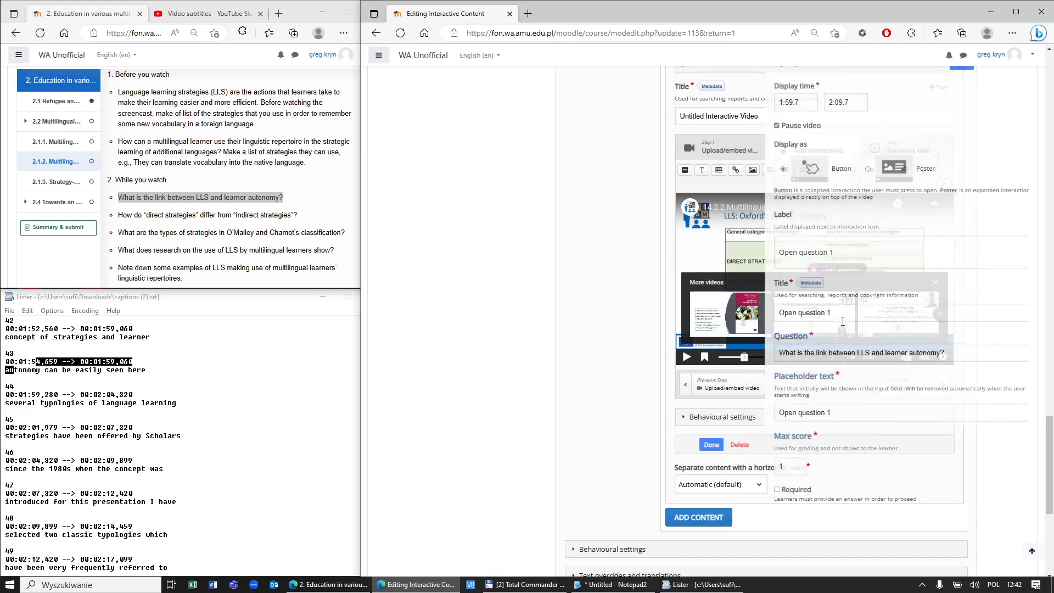
drag(765, 354, 851, 354)
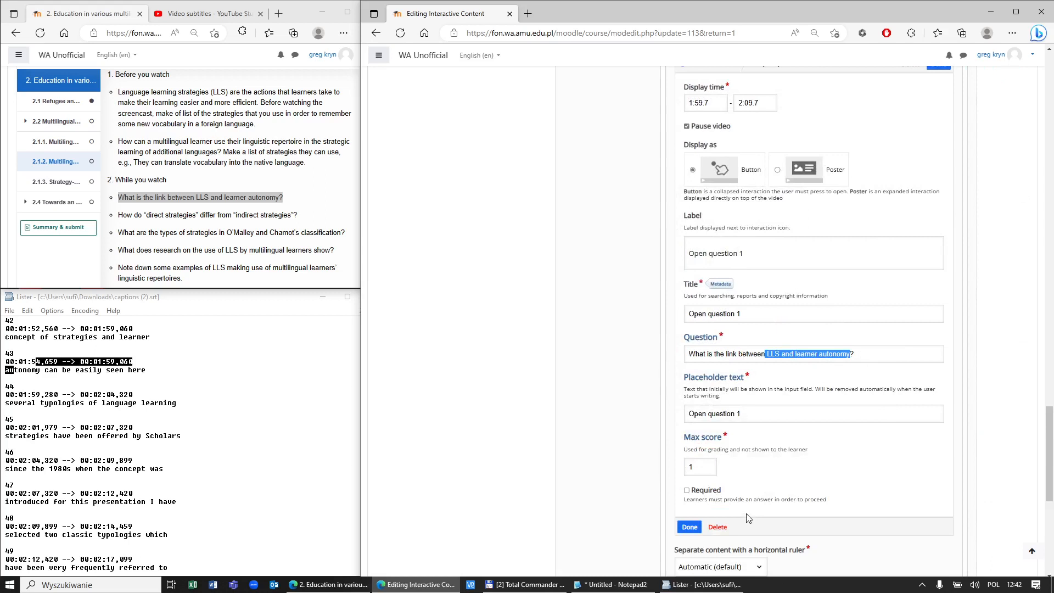
scroll(746, 519, down, 4)
scroll(748, 502, up, 6)
scroll(758, 467, up, 4)
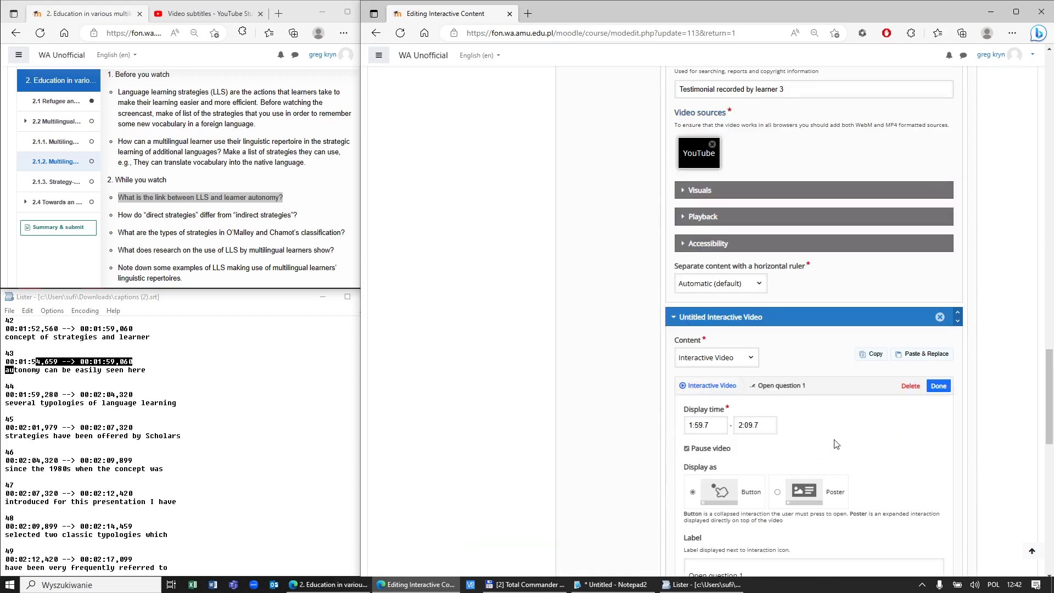
click(940, 387)
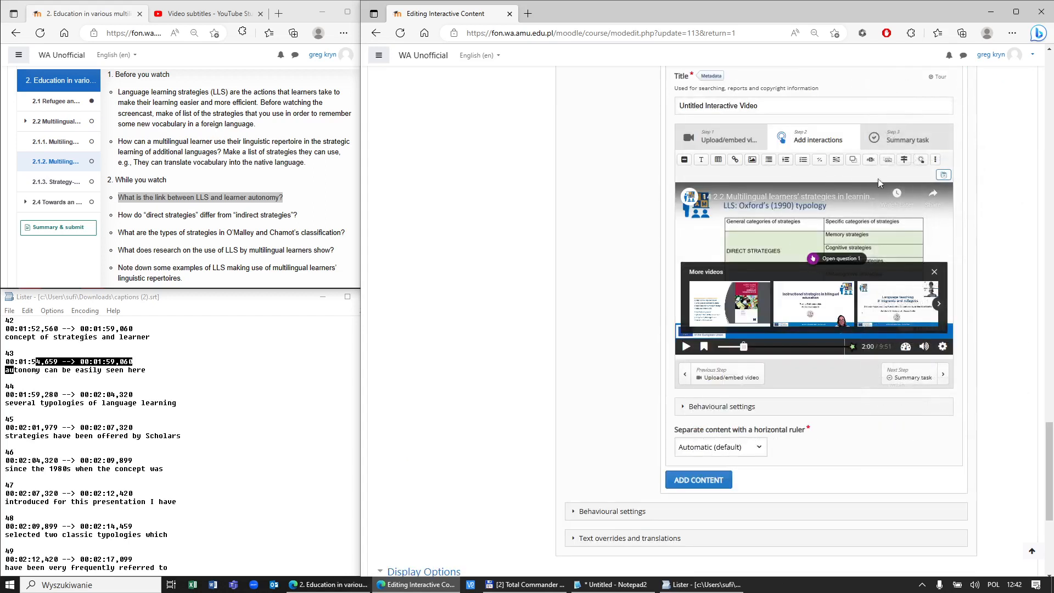
click(141, 216)
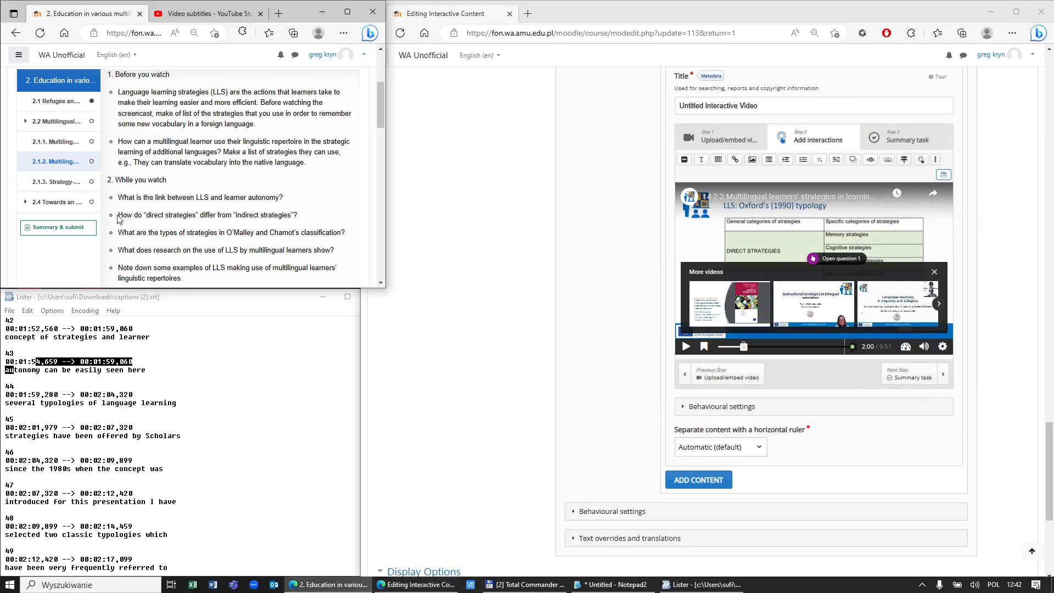
Step: Copy the direct versus indirect strategies question and move Open question 1 to the slide's left edge
drag(120, 217, 307, 219)
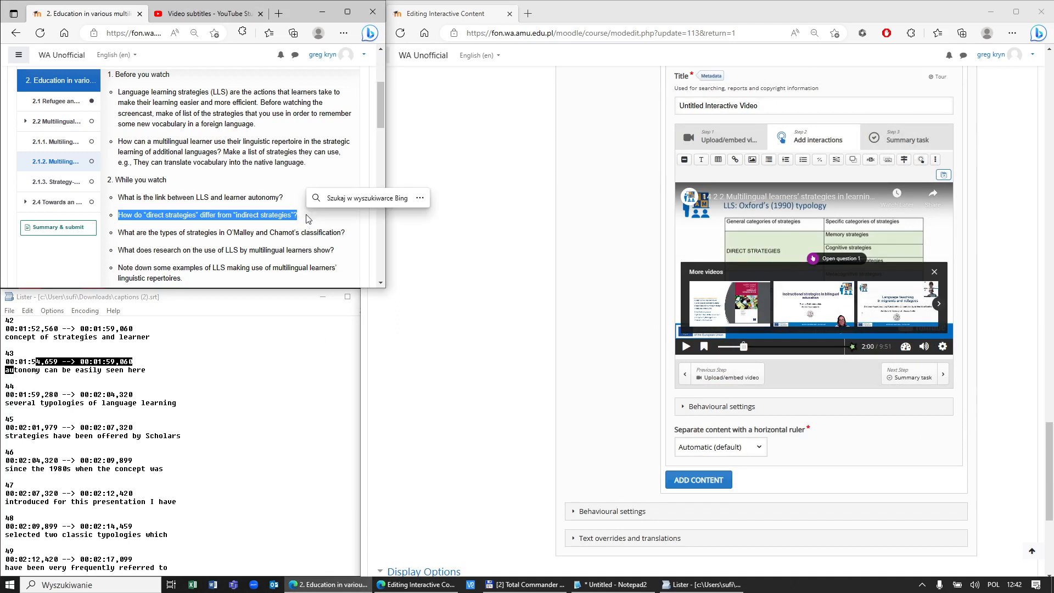
click(926, 277)
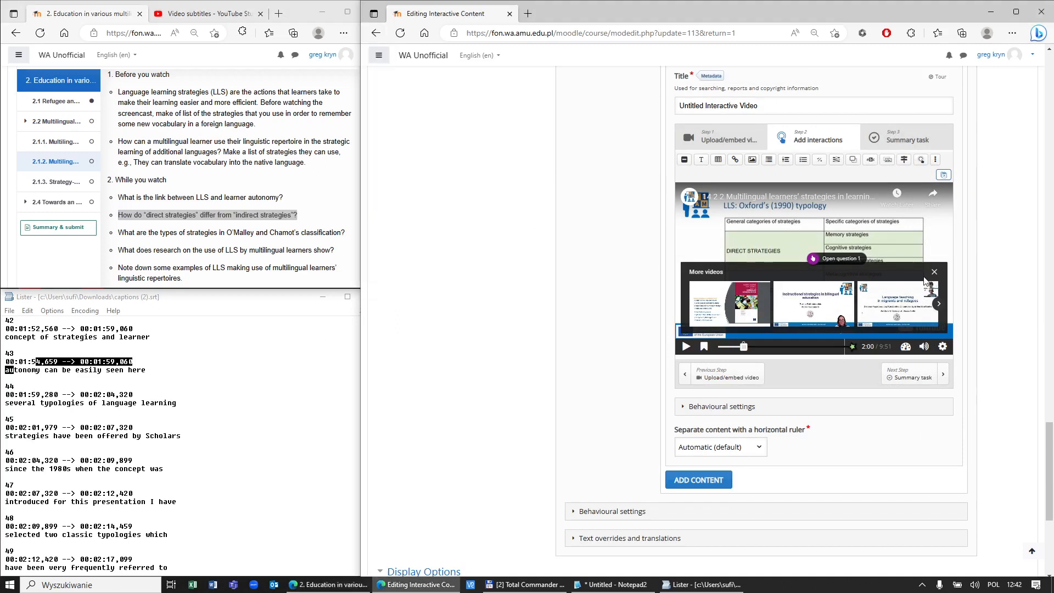
click(934, 272)
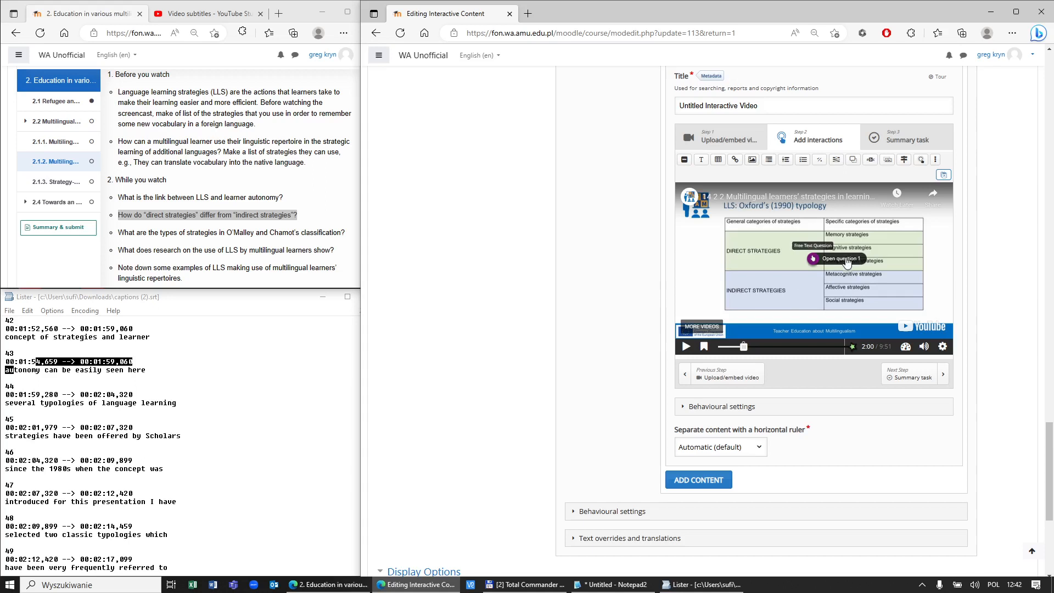
drag(787, 260, 690, 248)
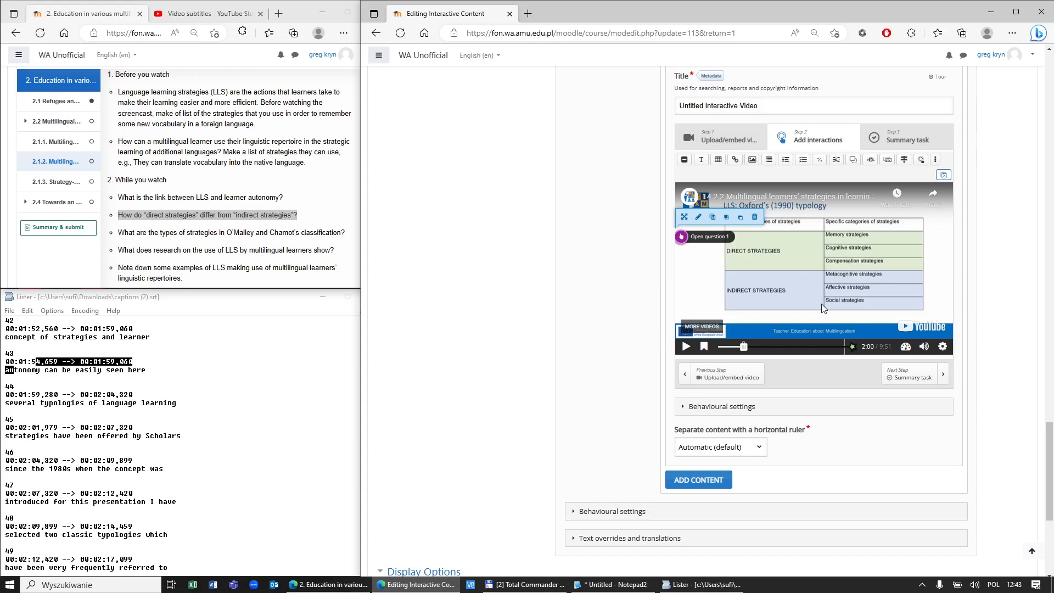
Step: Scrub and play the video until it is paused at 3:17
click(756, 347)
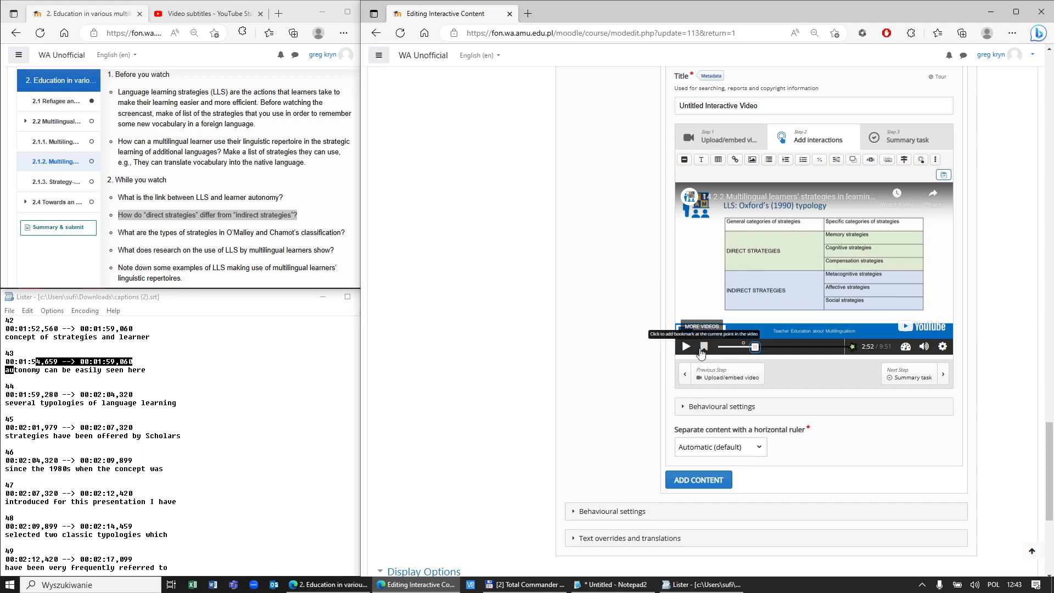
drag(756, 348, 761, 349)
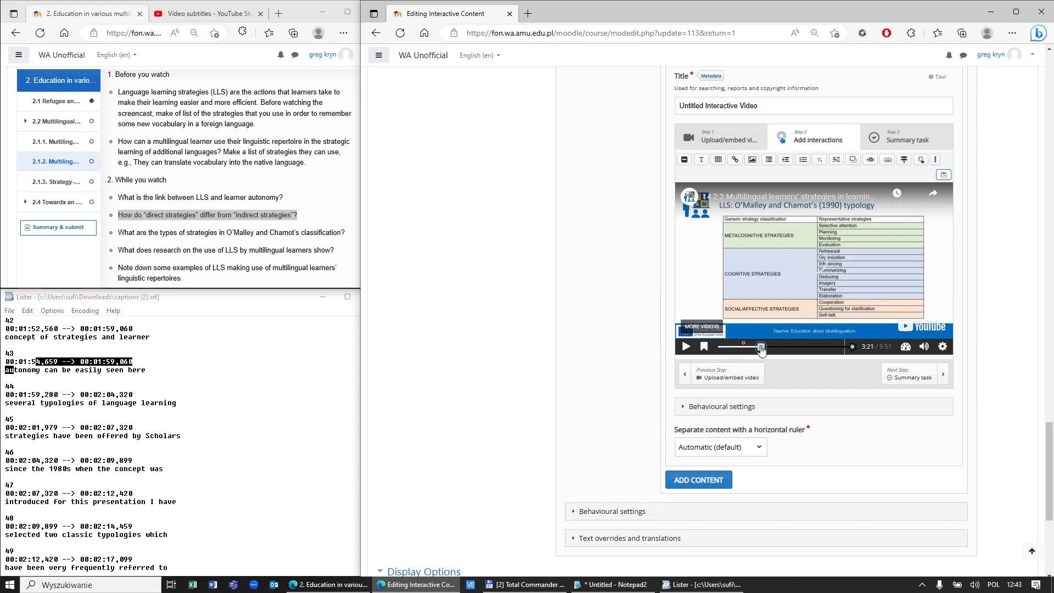
drag(761, 349, 759, 349)
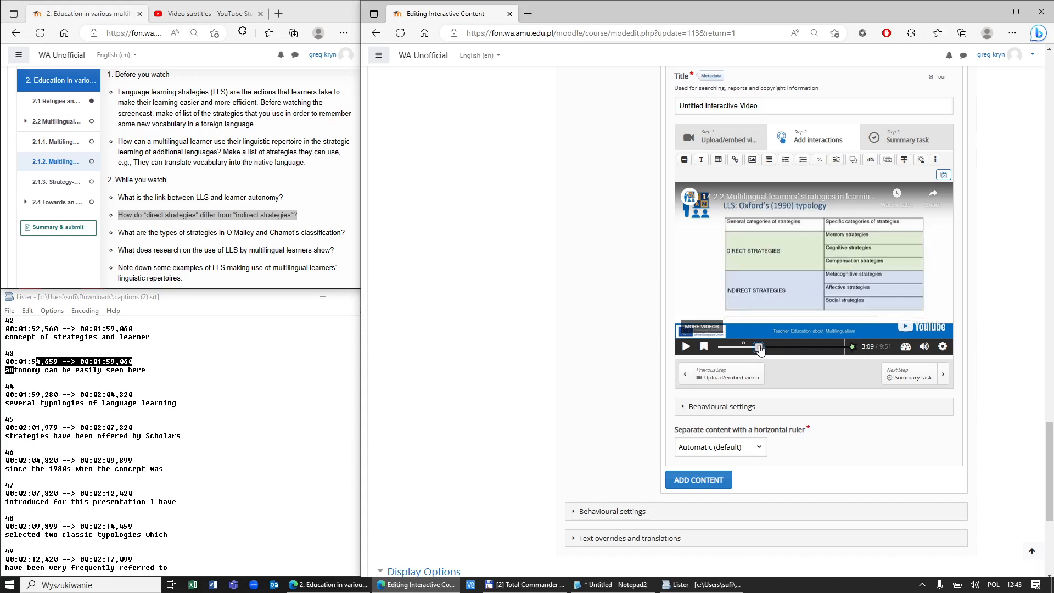
click(687, 348)
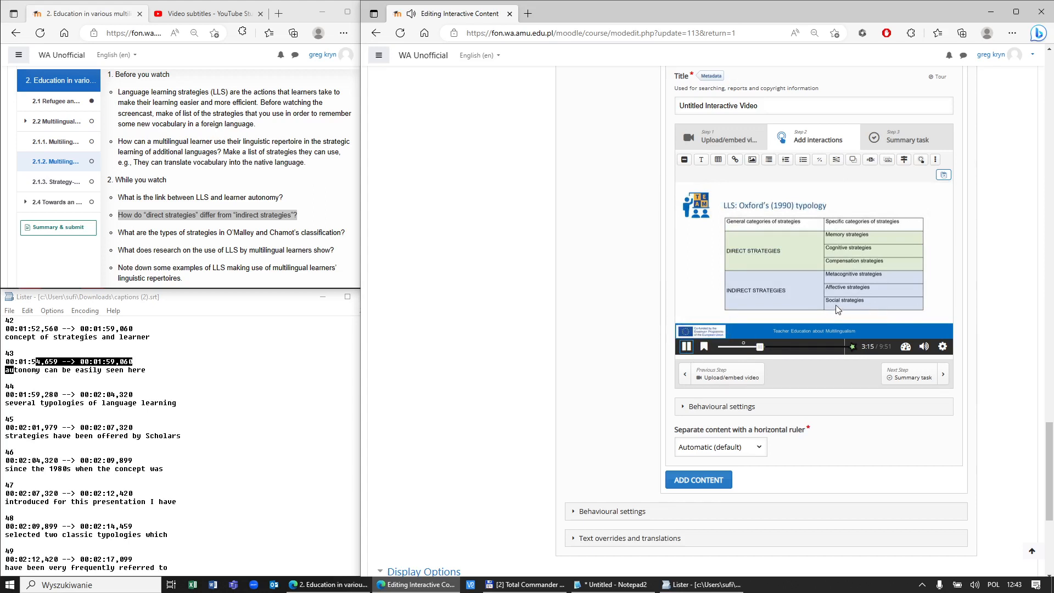
click(687, 346)
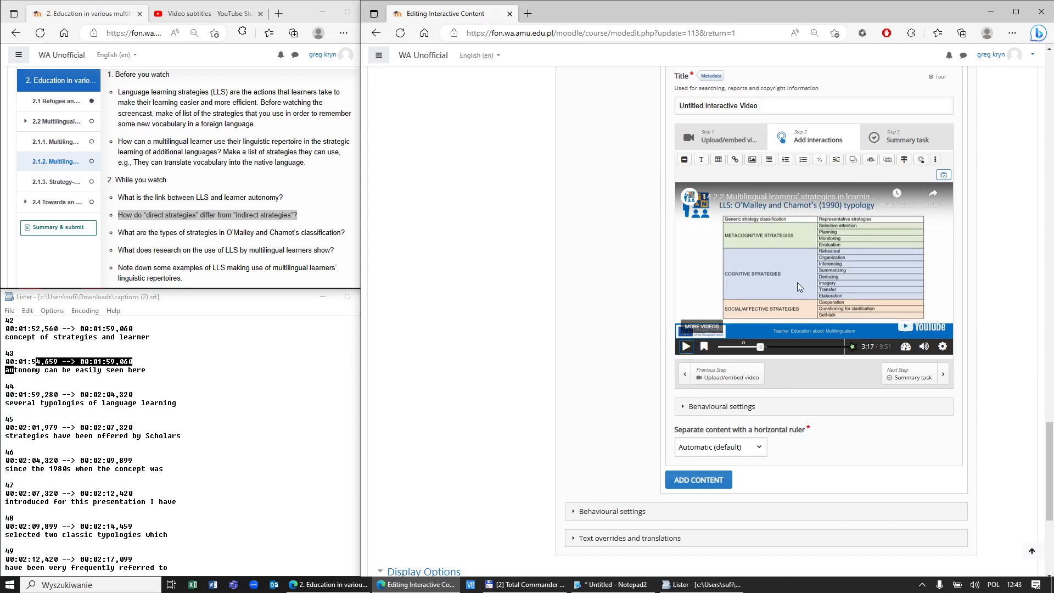
Step: Add a Drag and Drop interaction with label and title 'Drag and drop exercise 1'
click(852, 164)
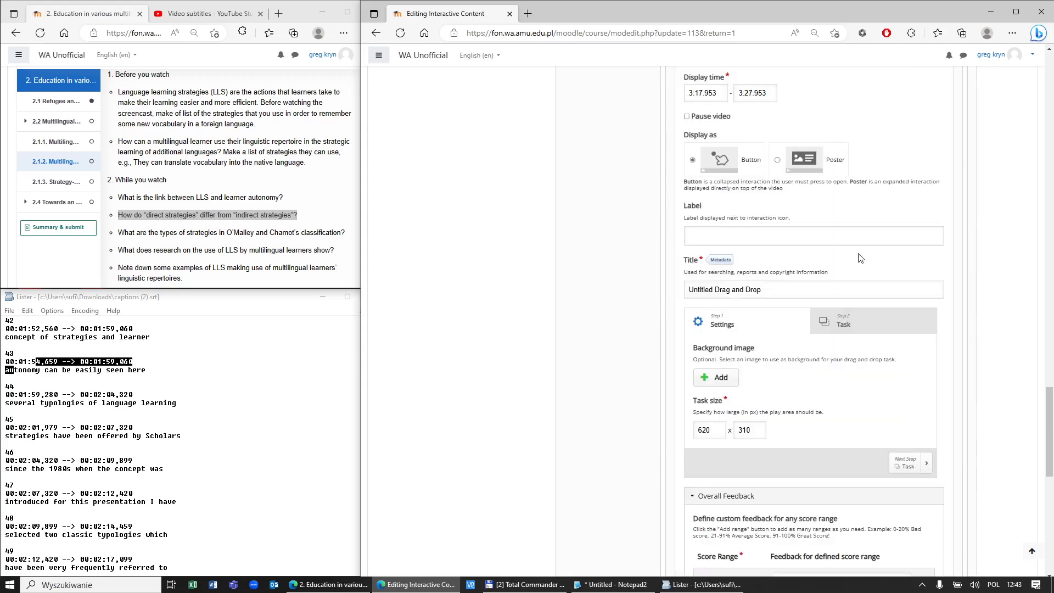
click(762, 238)
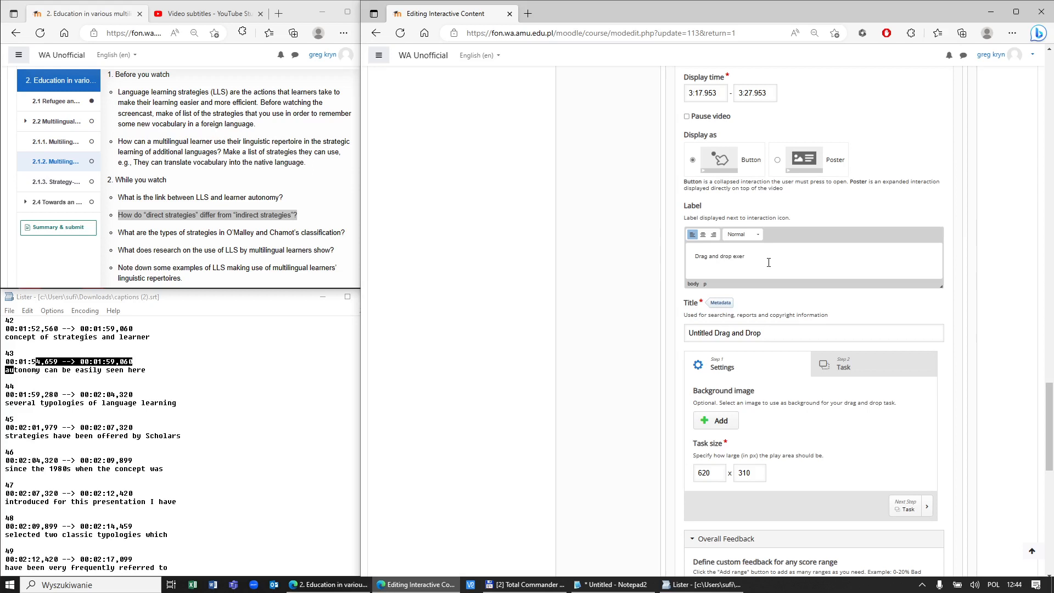
triple_click(768, 263)
key(ctrl+c)
click(783, 336)
key(ctrl+a)
key(ctrl+v)
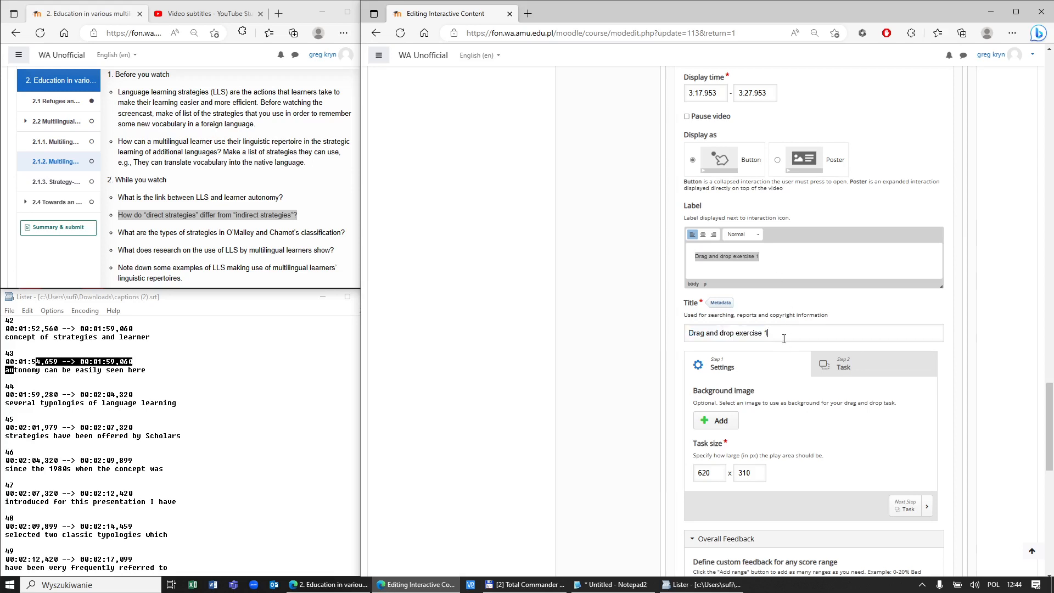
Step: Make the video pause at the drag-and-drop exercise and go to its Step 2 Task
scroll(781, 430, down, 3)
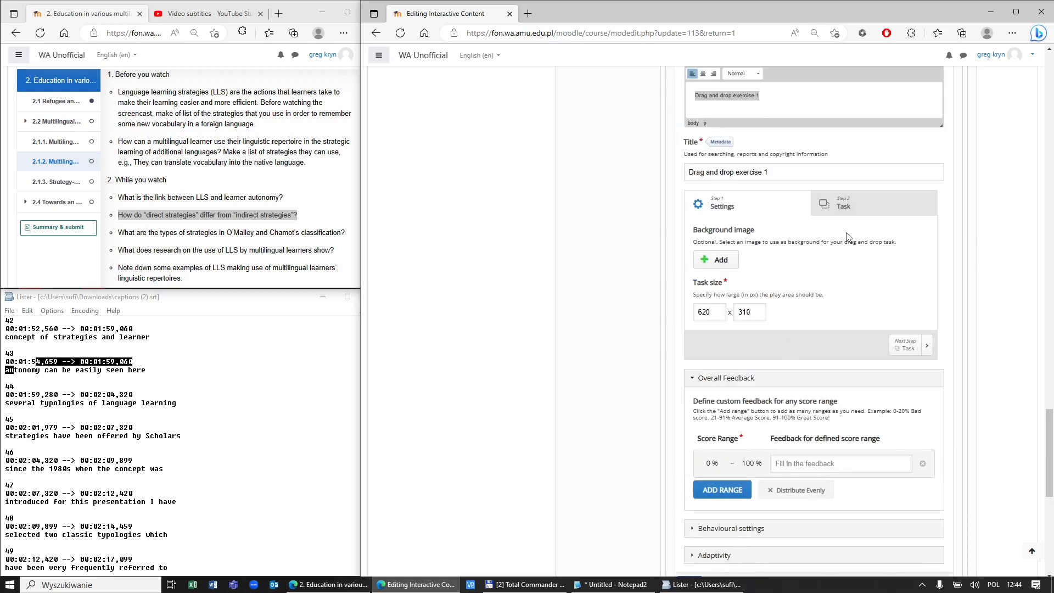
scroll(829, 214, up, 4)
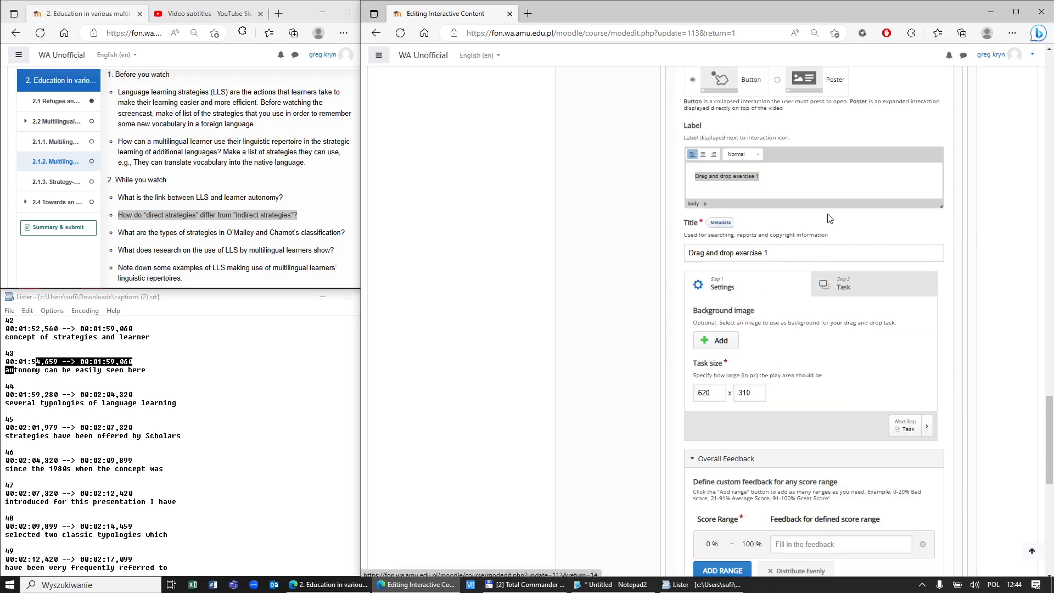
click(686, 197)
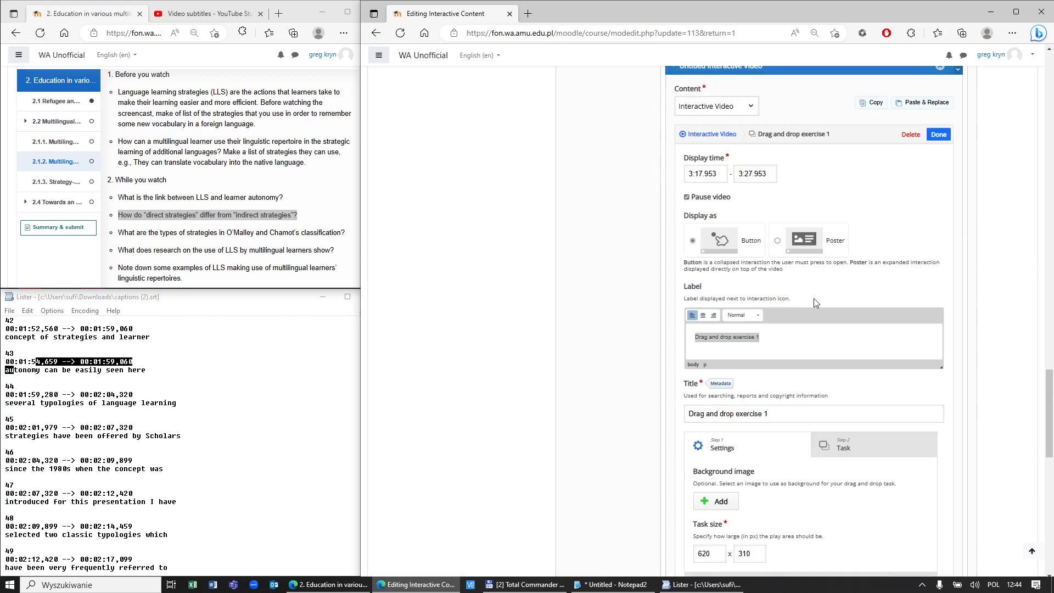
scroll(964, 316, down, 1)
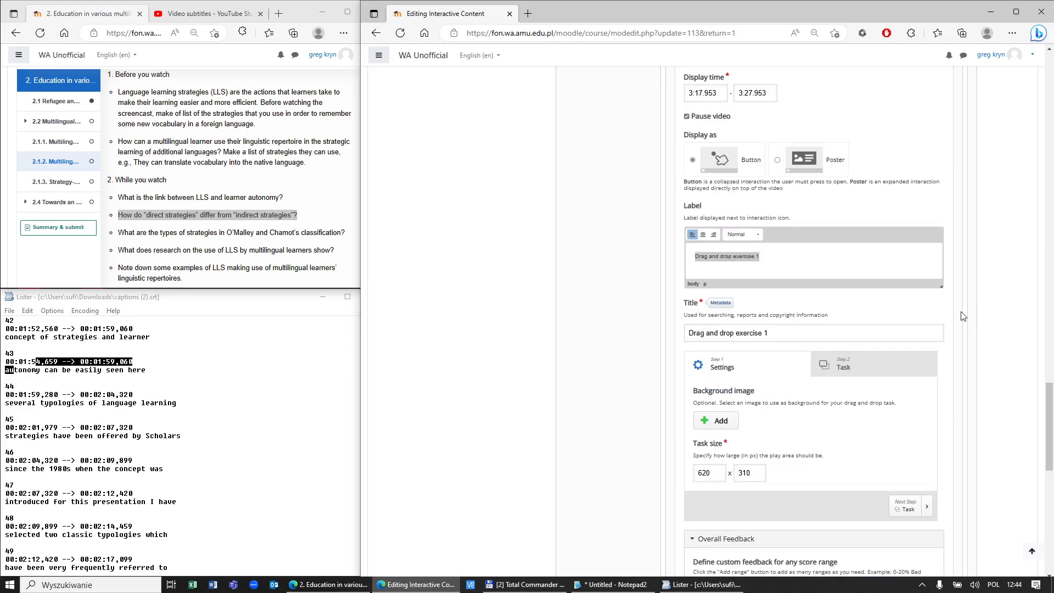
scroll(963, 316, down, 1)
scroll(963, 317, down, 2)
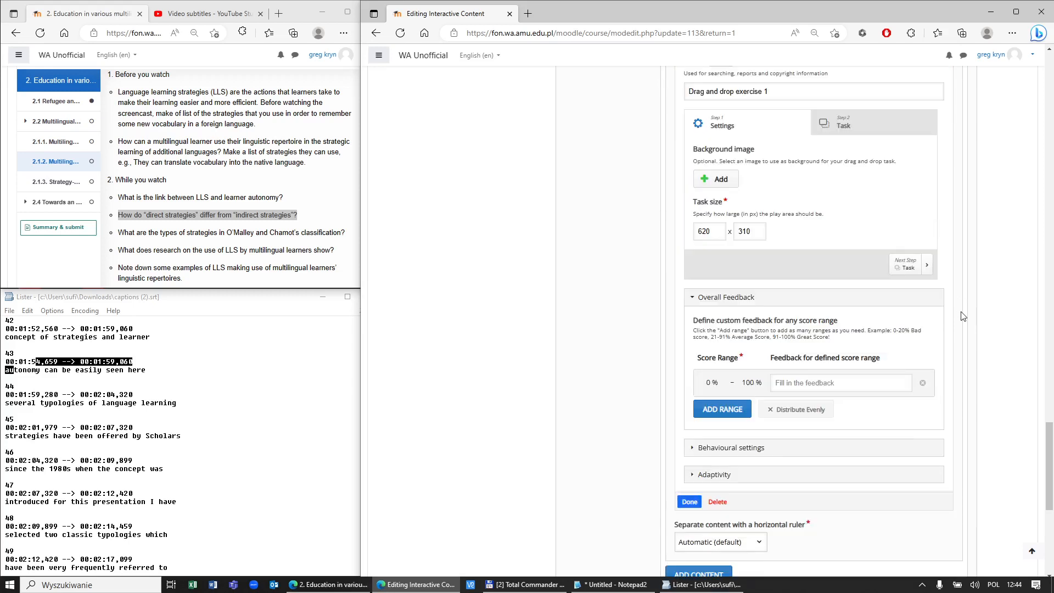
click(843, 122)
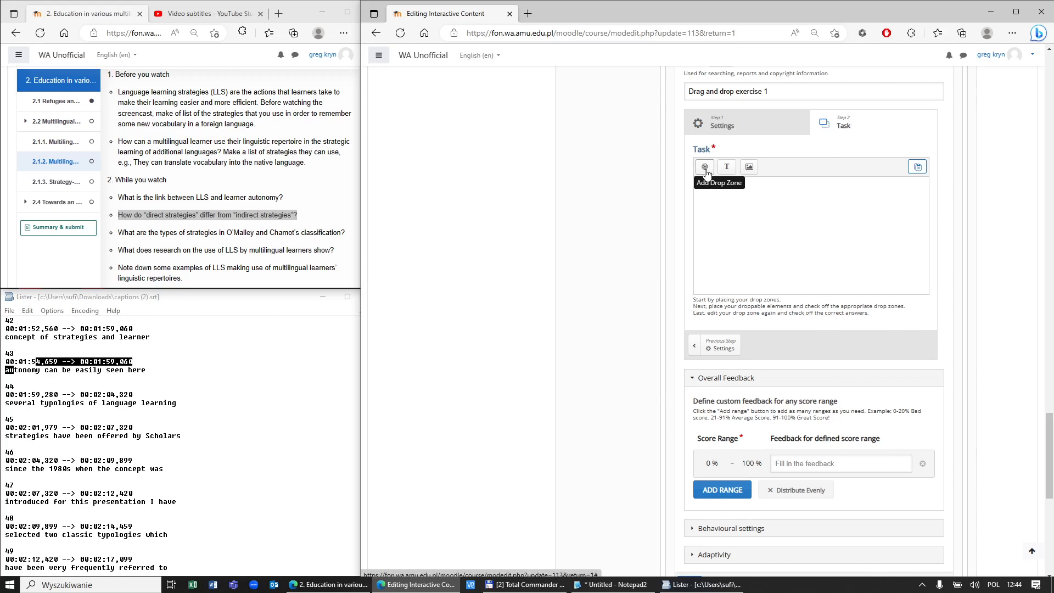
Step: Place a narrower strategies notes window on the left side of the screen
click(611, 585)
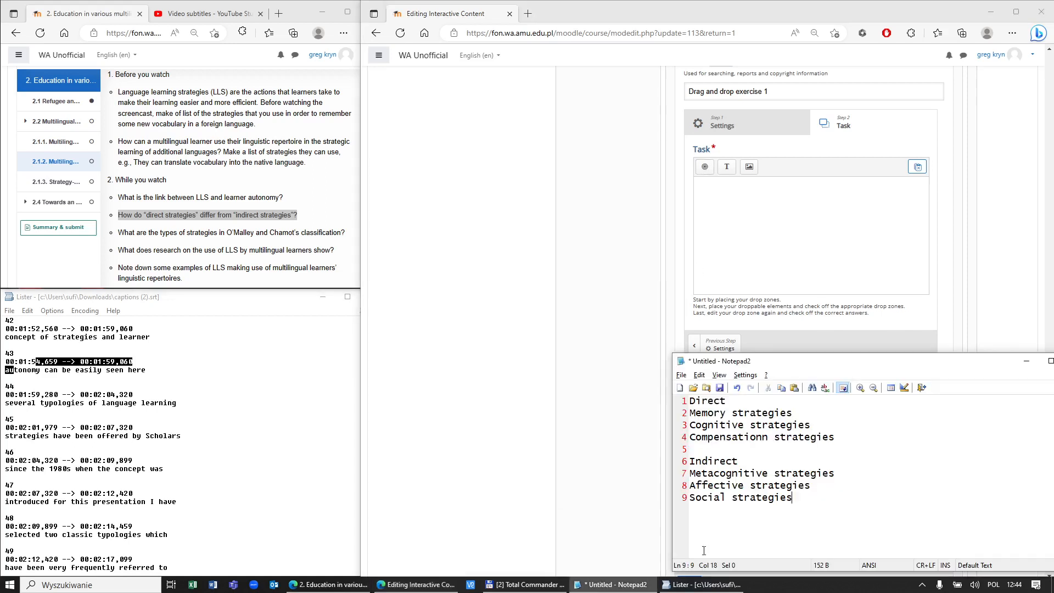
drag(831, 364, 212, 368)
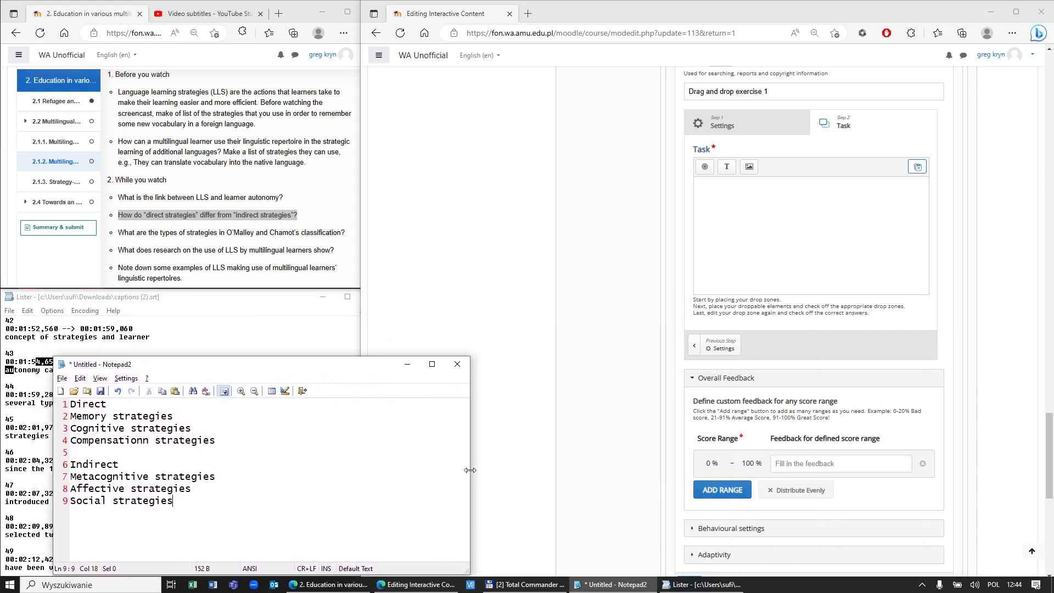
drag(466, 467, 403, 458)
click(395, 456)
drag(470, 457, 341, 446)
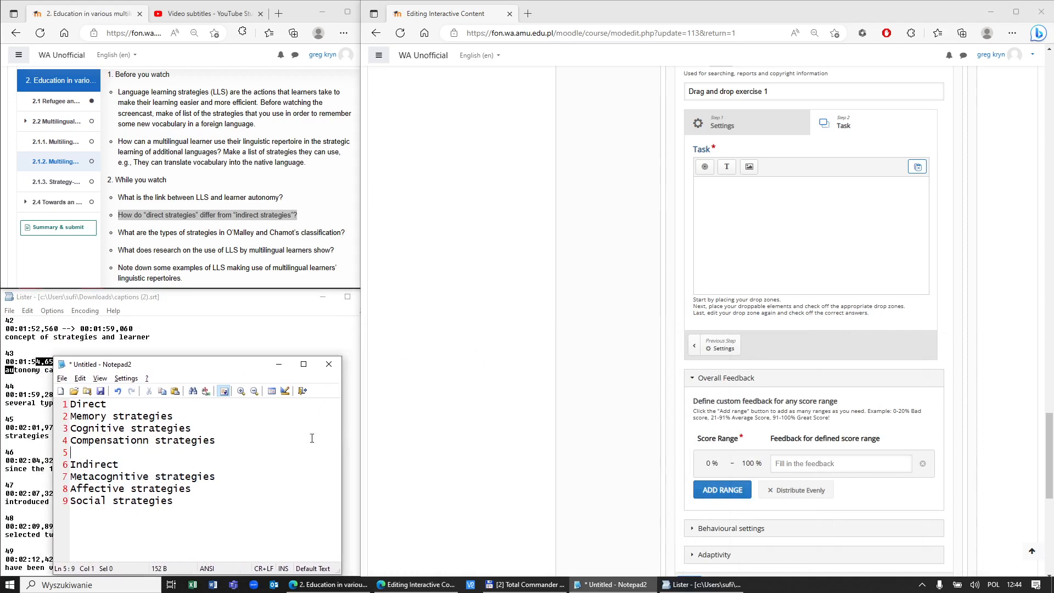
Step: Add a drop zone labelled 'Direct' with visible label, sized about 300 × 120 at top-left
double_click(83, 403)
key(ctrl+c)
click(703, 170)
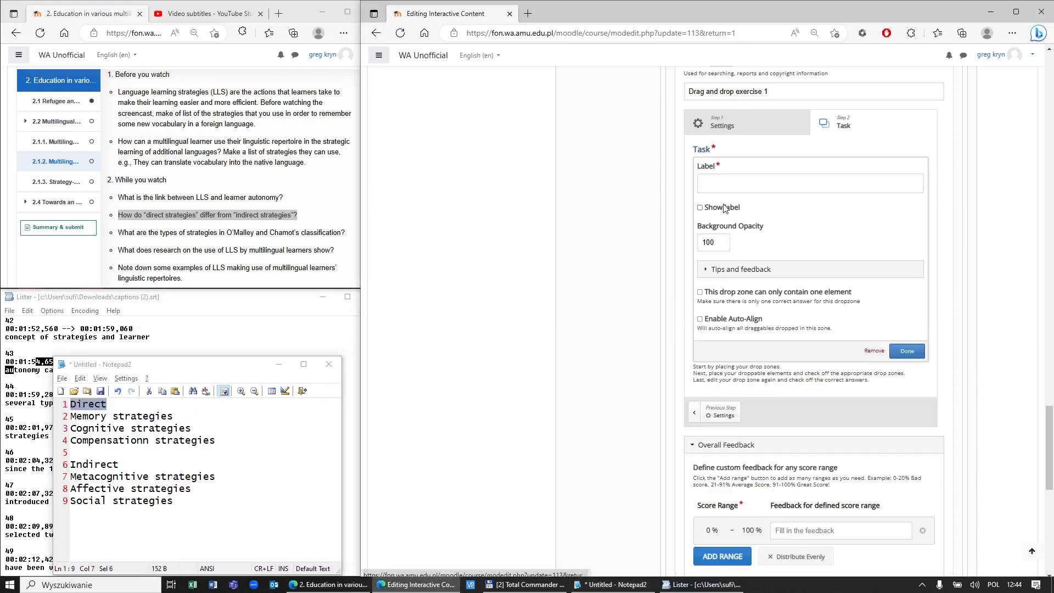
click(734, 186)
key(ctrl+v)
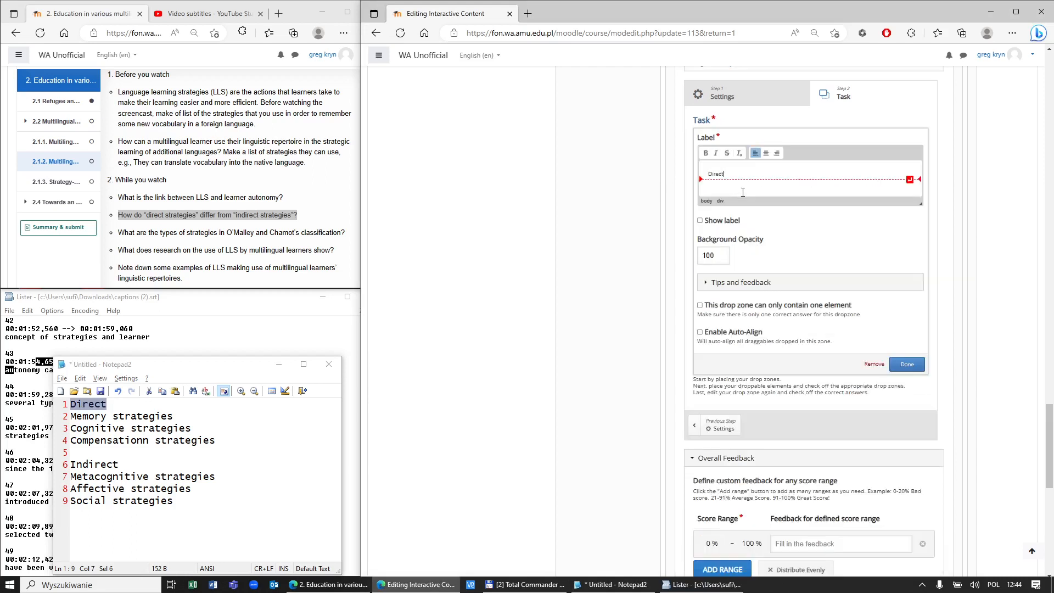
click(700, 220)
click(907, 364)
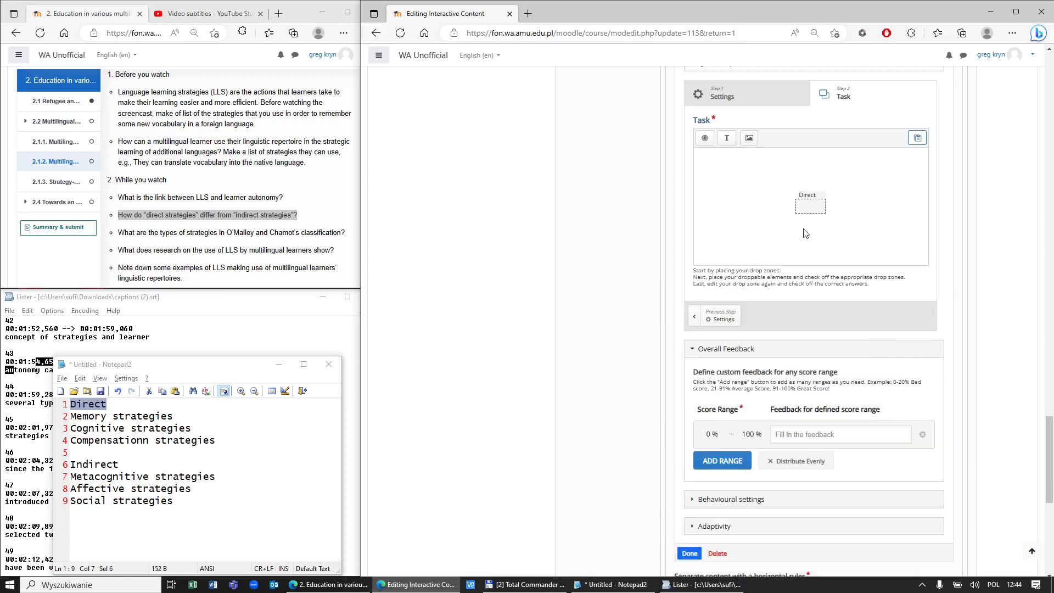
click(820, 205)
click(830, 214)
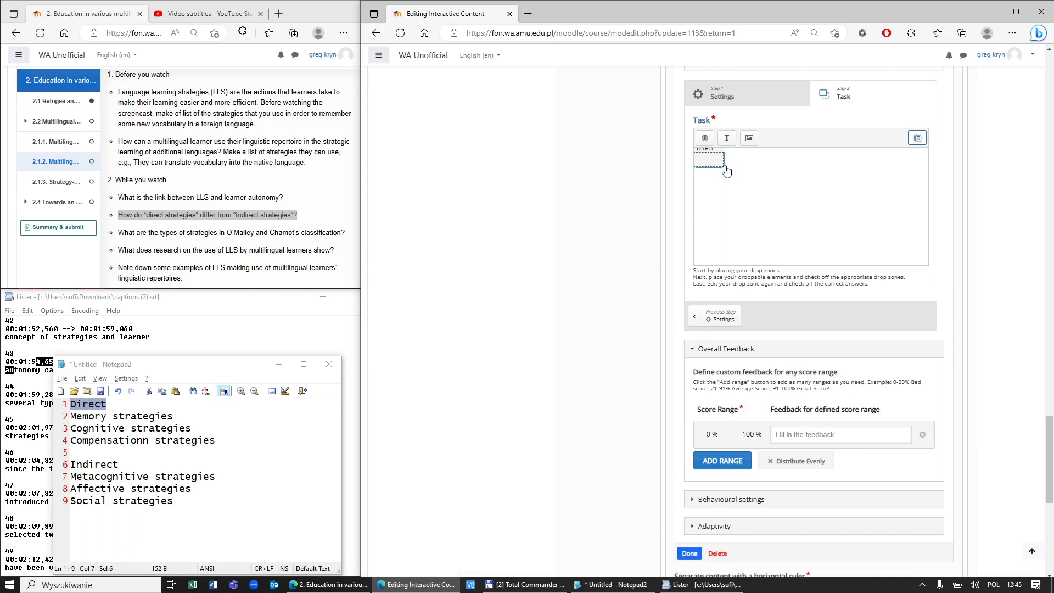
click(722, 166)
drag(723, 166, 803, 214)
click(835, 196)
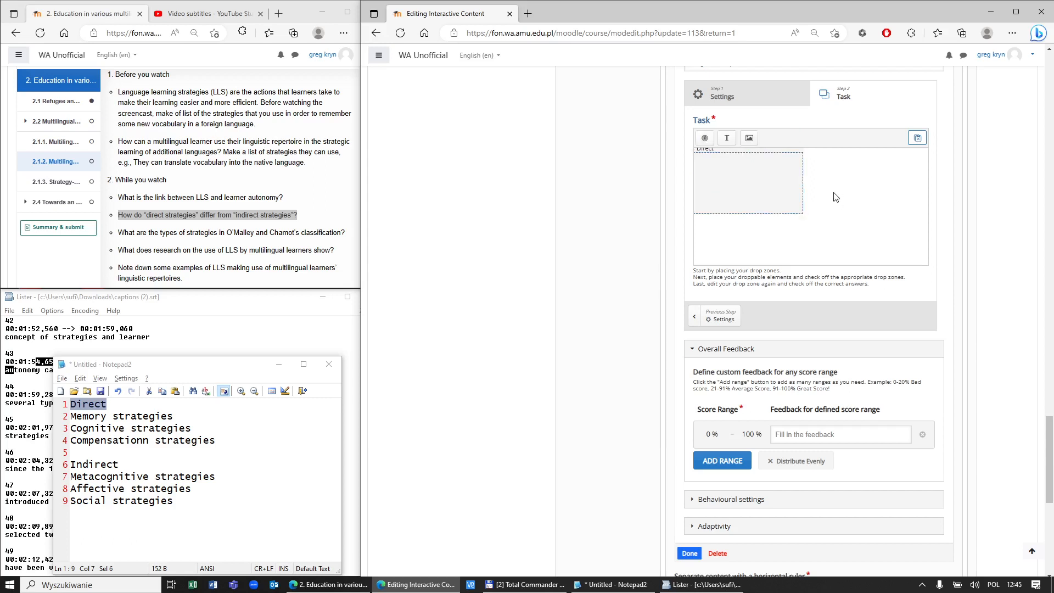
click(714, 162)
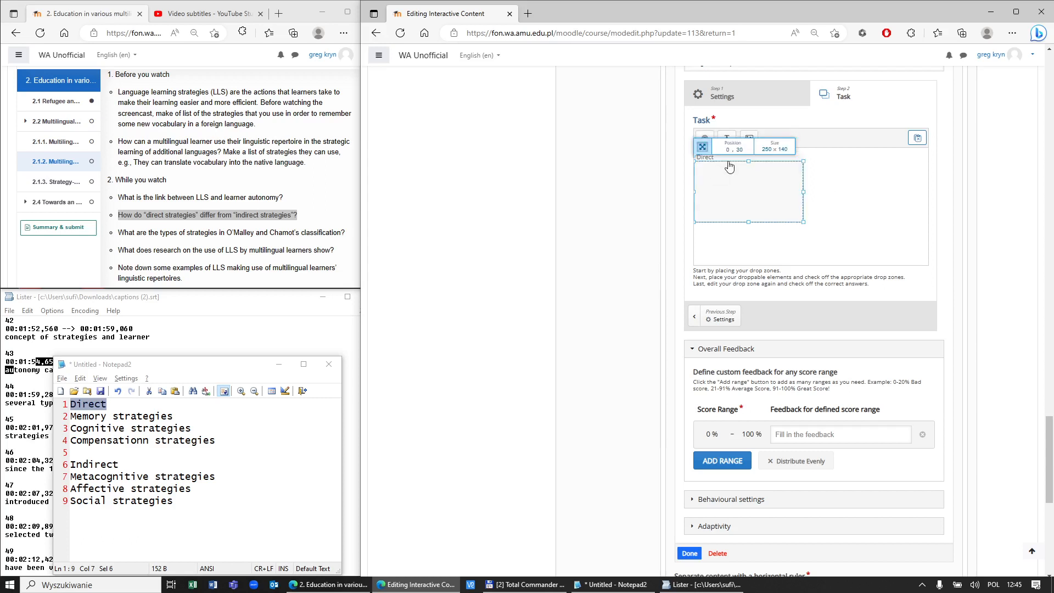
click(825, 187)
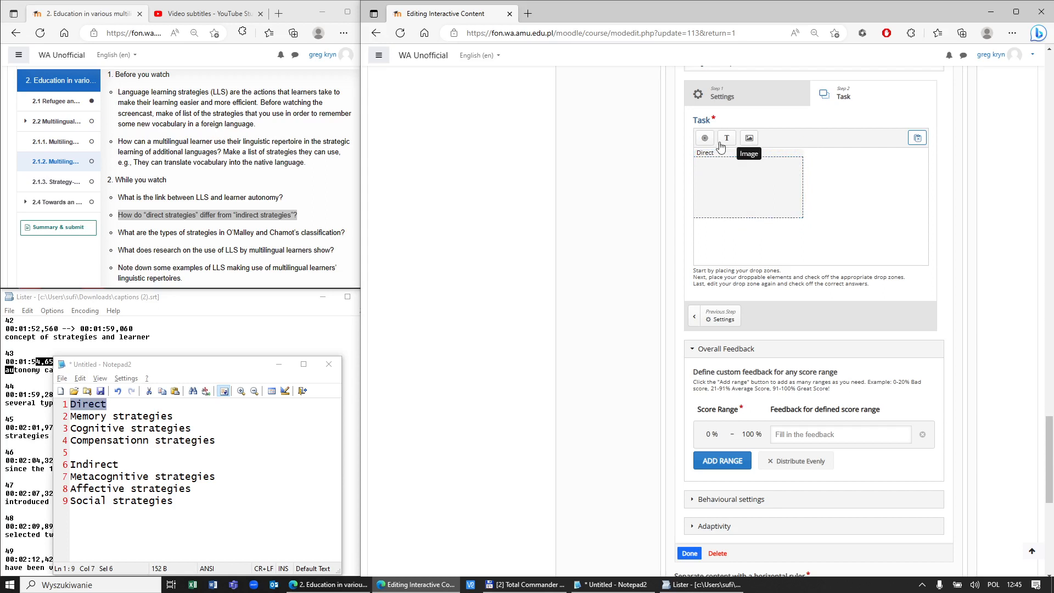
Step: Add a visible-label 'Indirect' drop zone and position it to the right of Direct
click(708, 141)
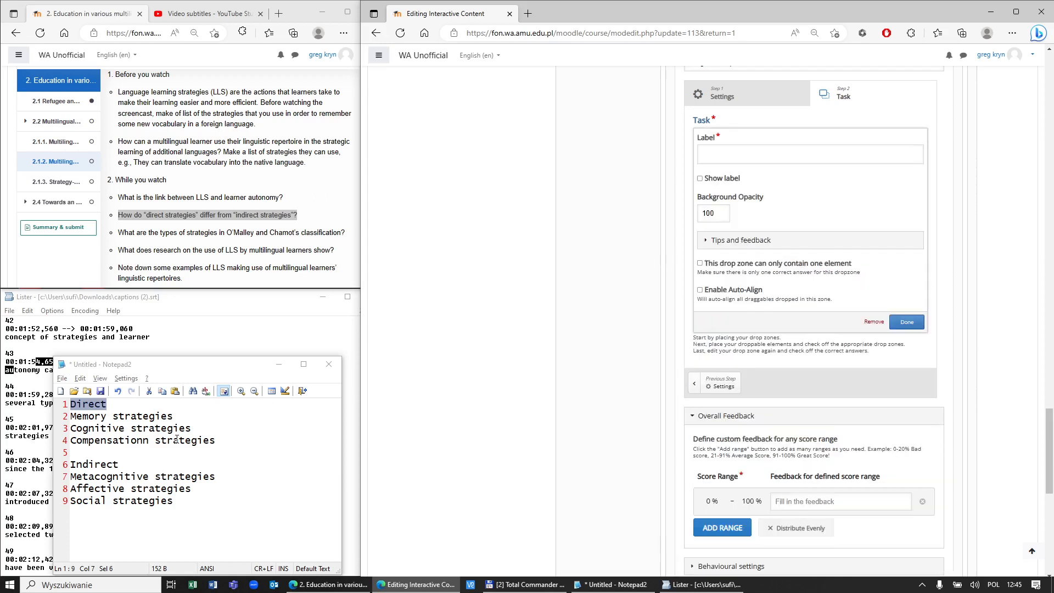
double_click(93, 464)
key(ctrl+c)
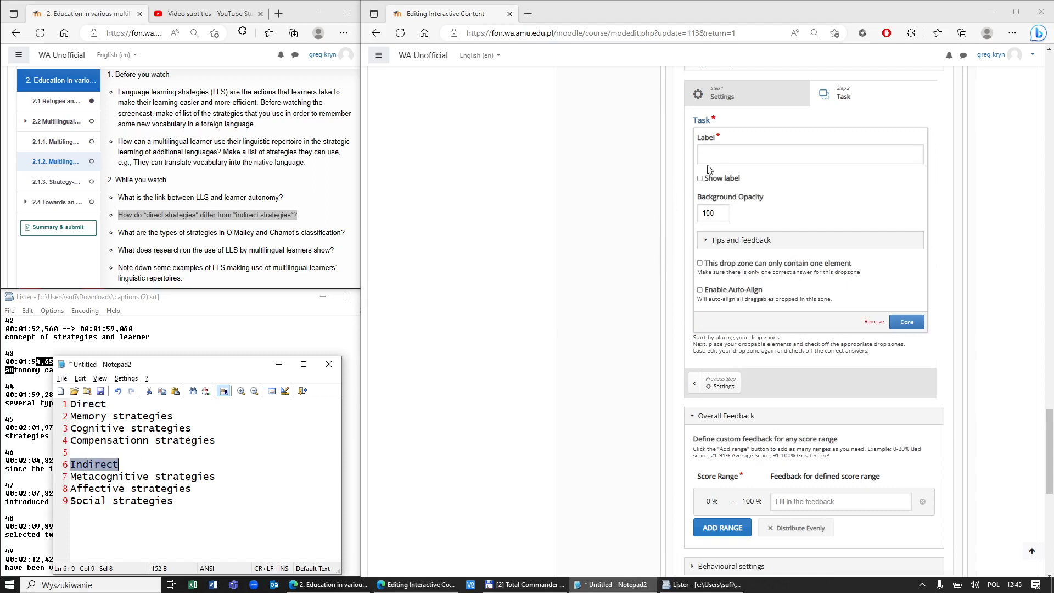
click(722, 160)
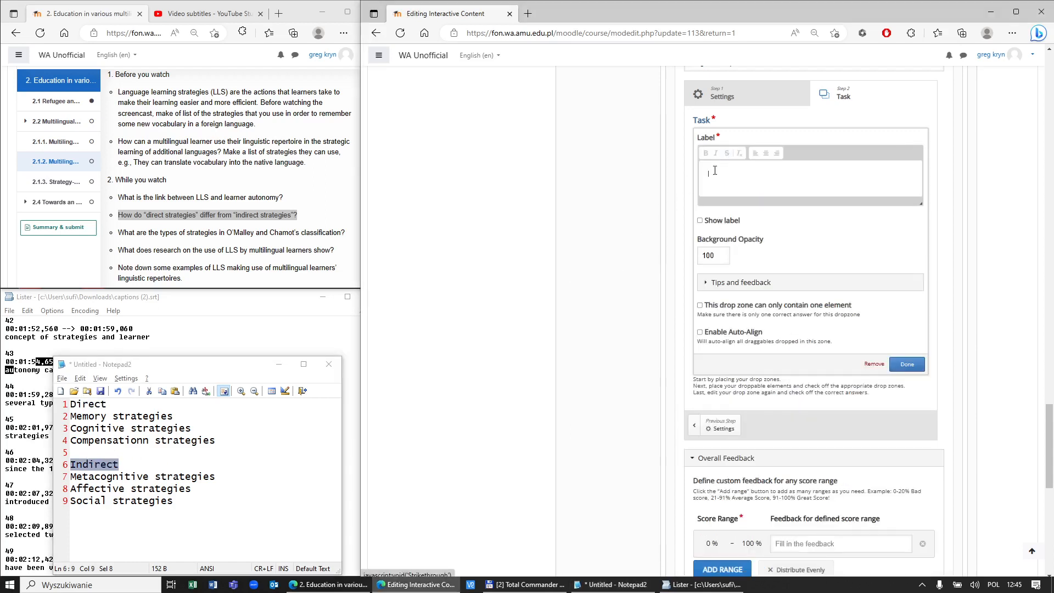
key(ctrl+v)
click(700, 220)
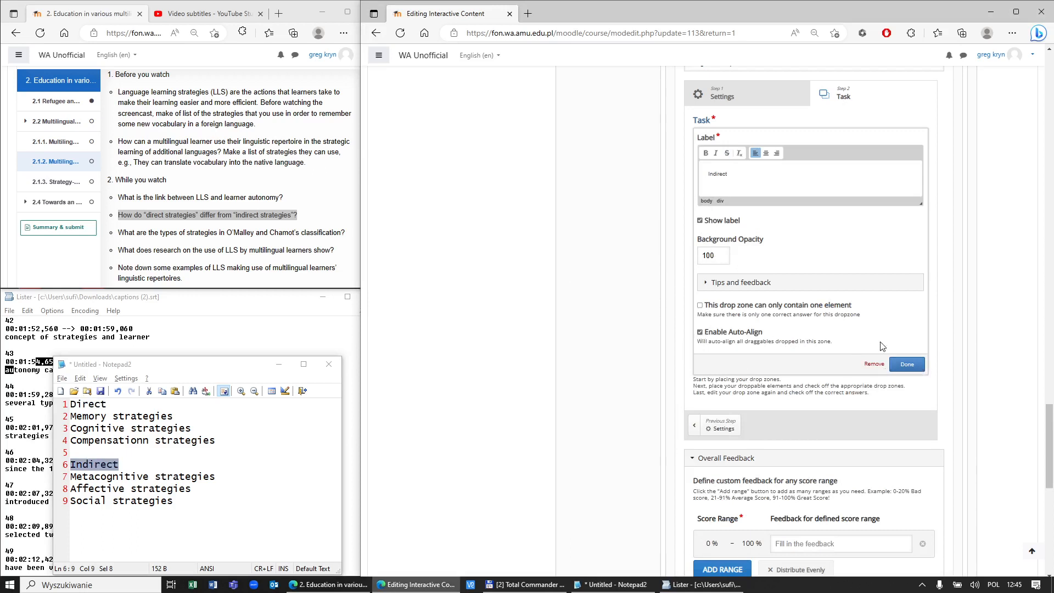
click(907, 365)
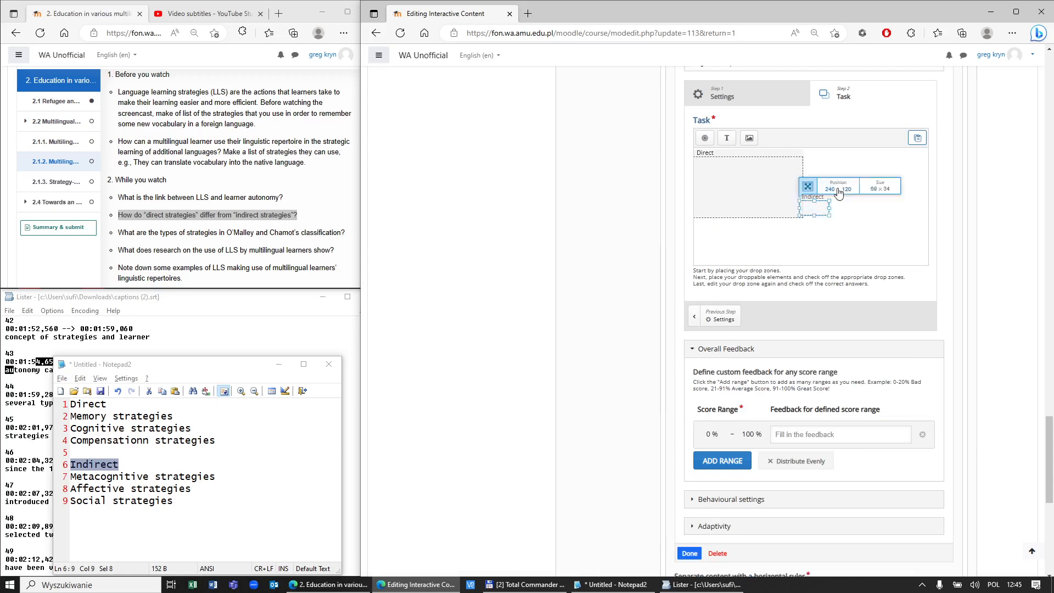
click(721, 189)
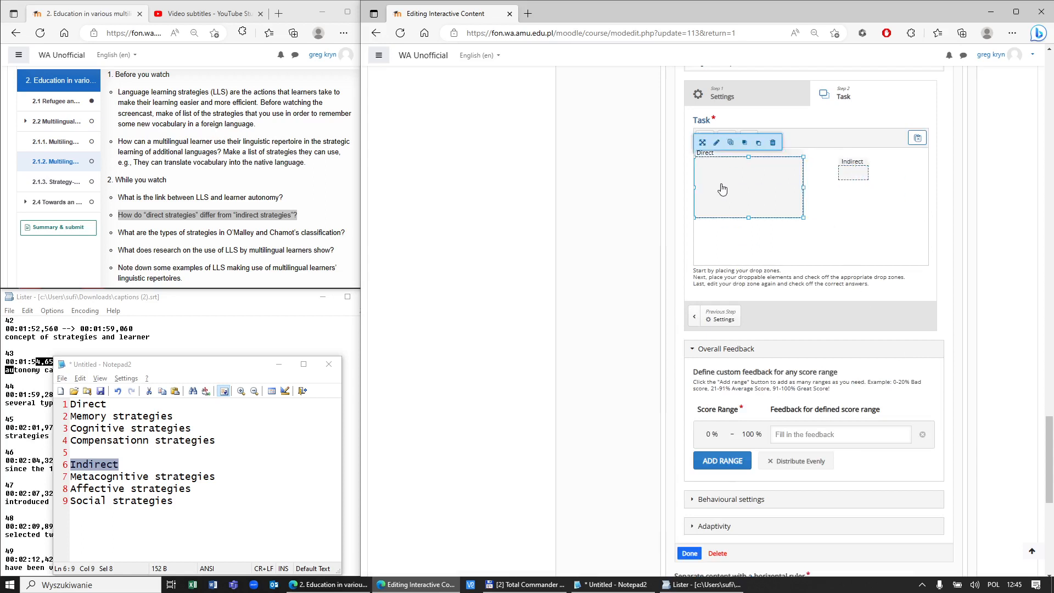
double_click(723, 189)
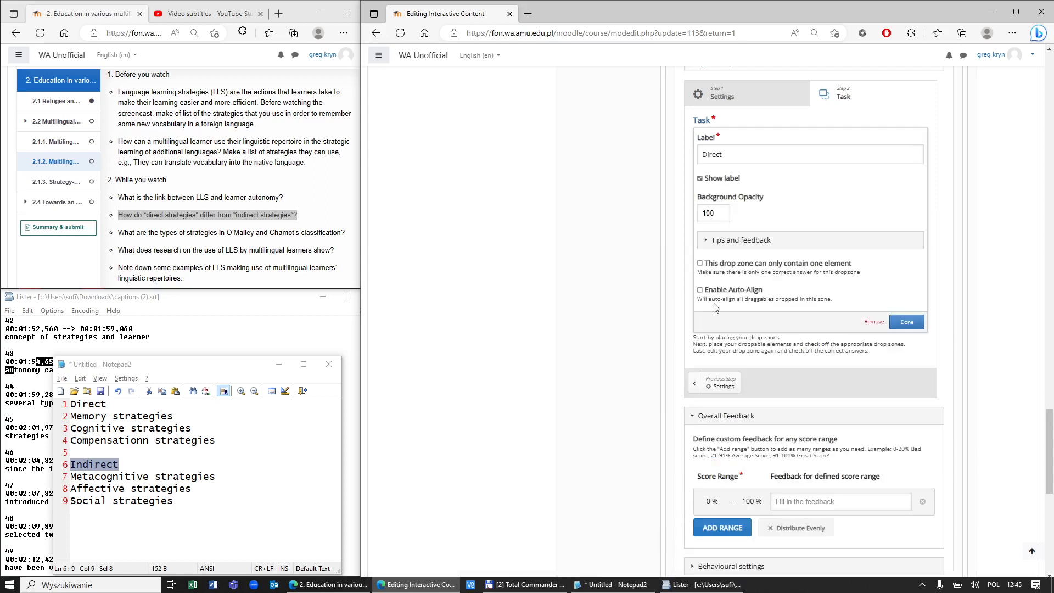
click(898, 322)
drag(852, 170, 934, 225)
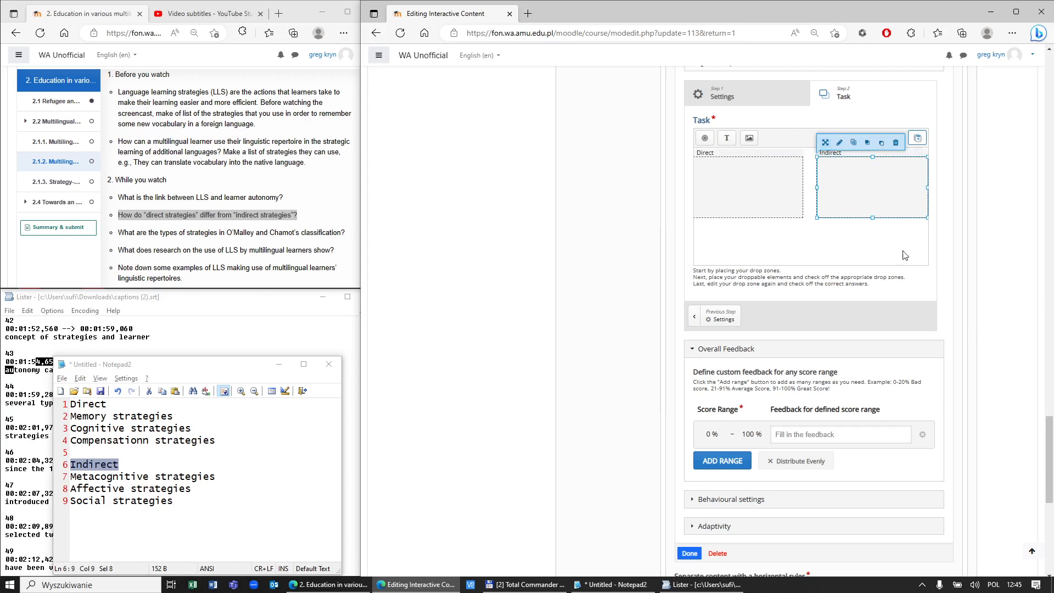
click(861, 236)
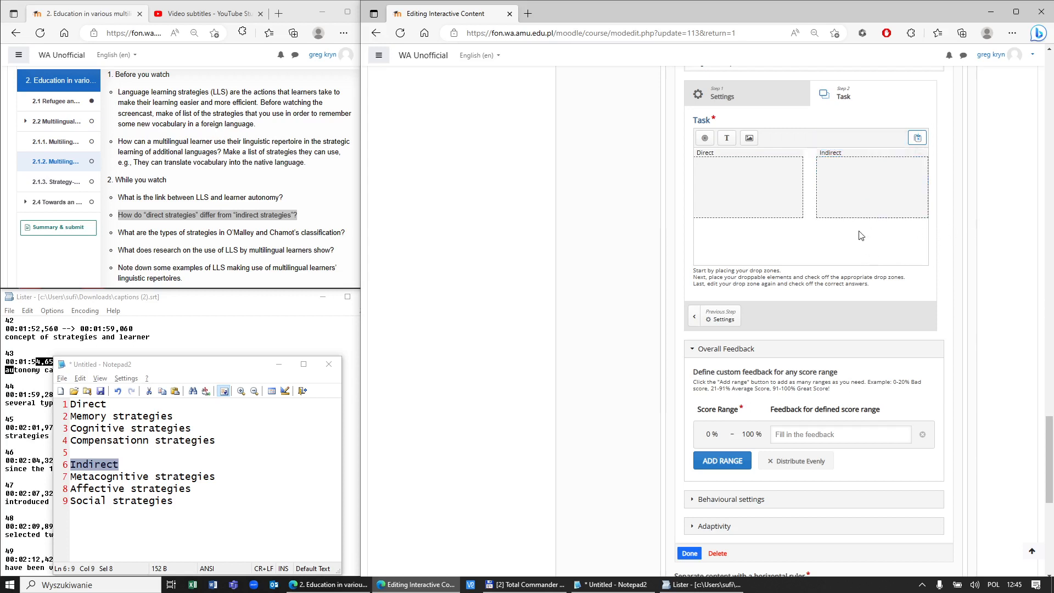
Step: Add a 'Memory strategies' text item accepted by both zones, placed at the lower left
click(727, 139)
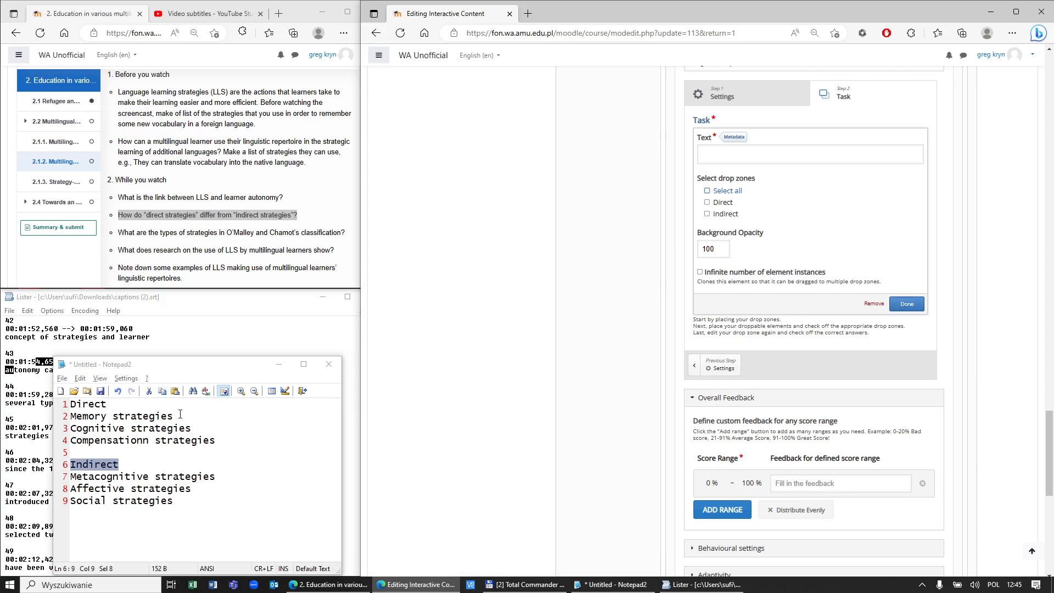
drag(70, 417, 175, 417)
key(ctrl+c)
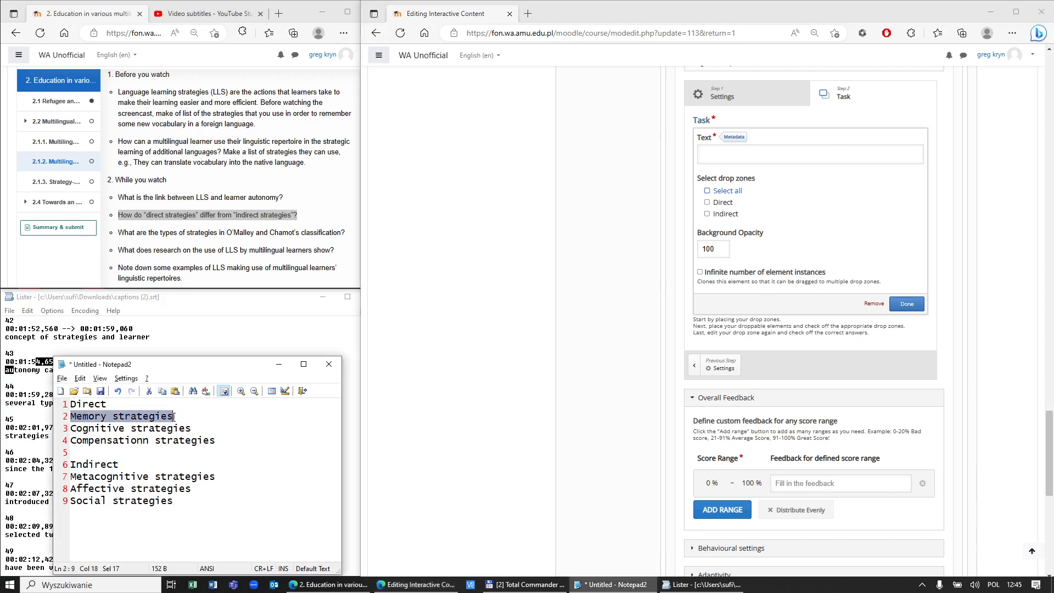
click(714, 156)
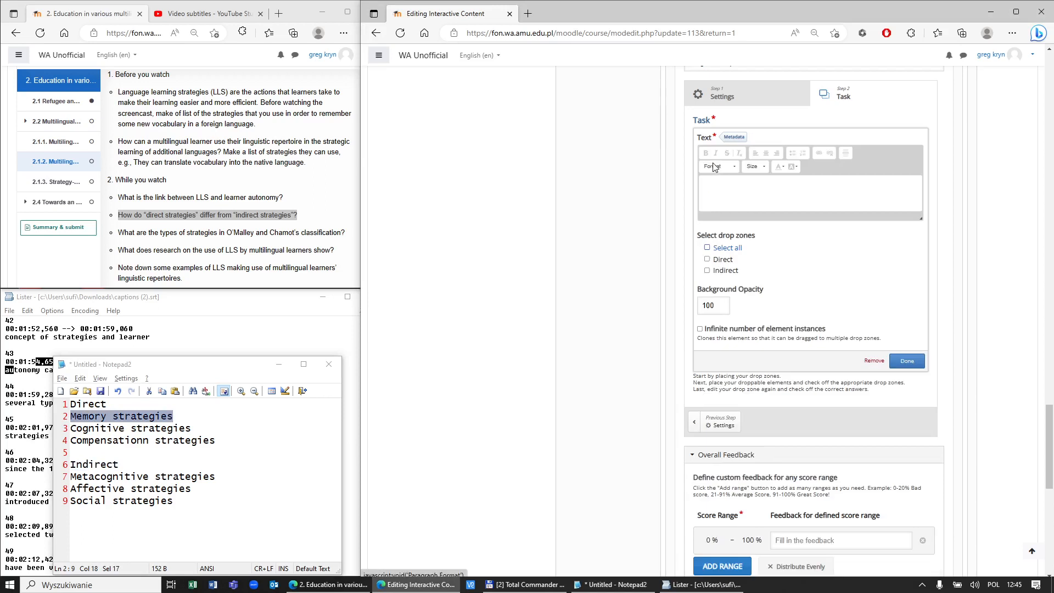
key(ctrl+v)
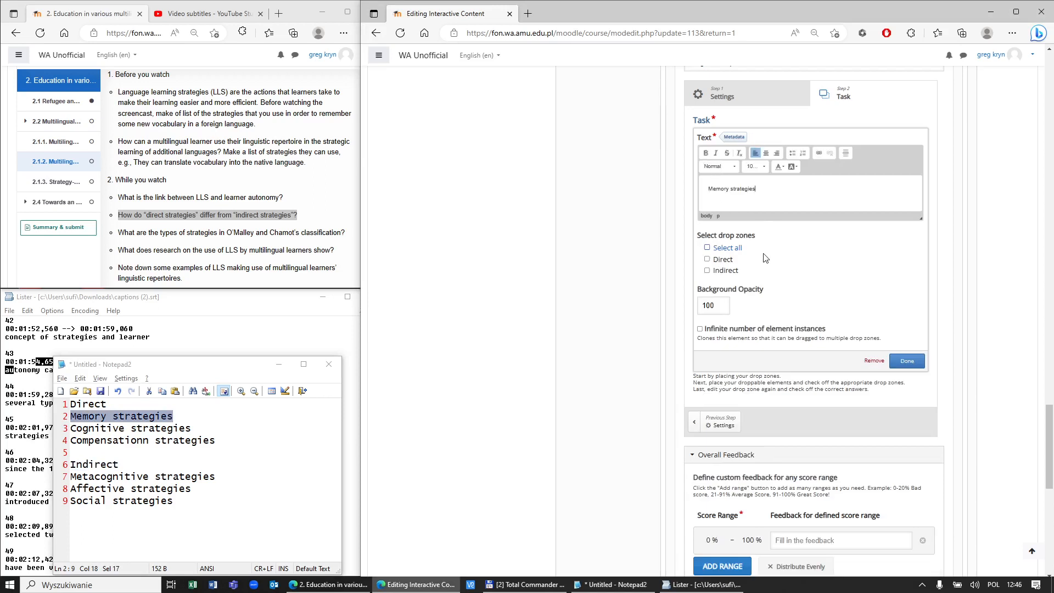
click(708, 248)
click(893, 361)
drag(810, 211, 710, 245)
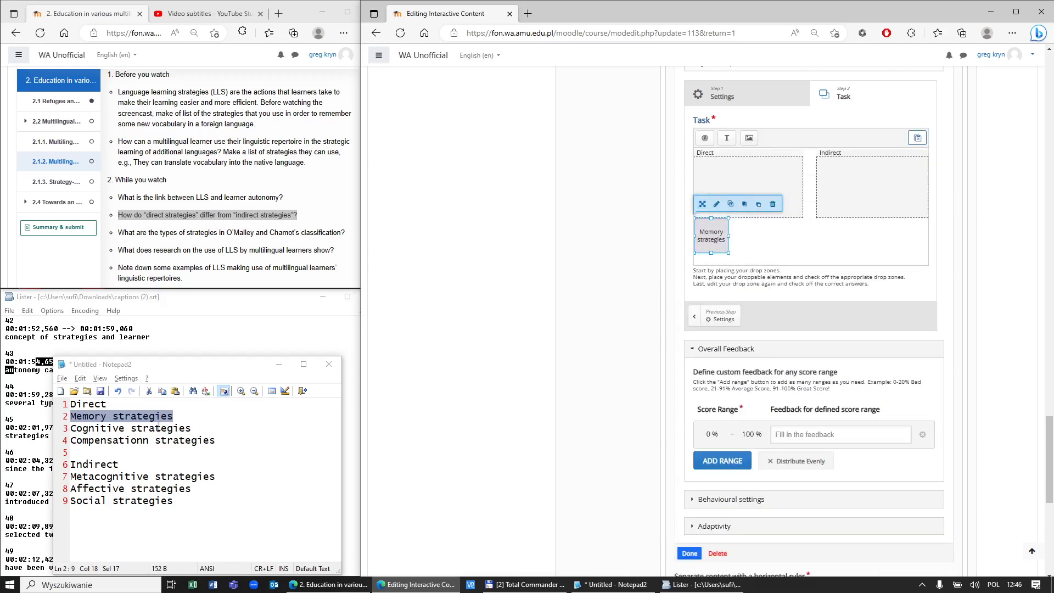
Step: Add a 'Cognitive strategies' item accepted by both zones beside Memory strategies, then start a Compensation strategies item
click(726, 137)
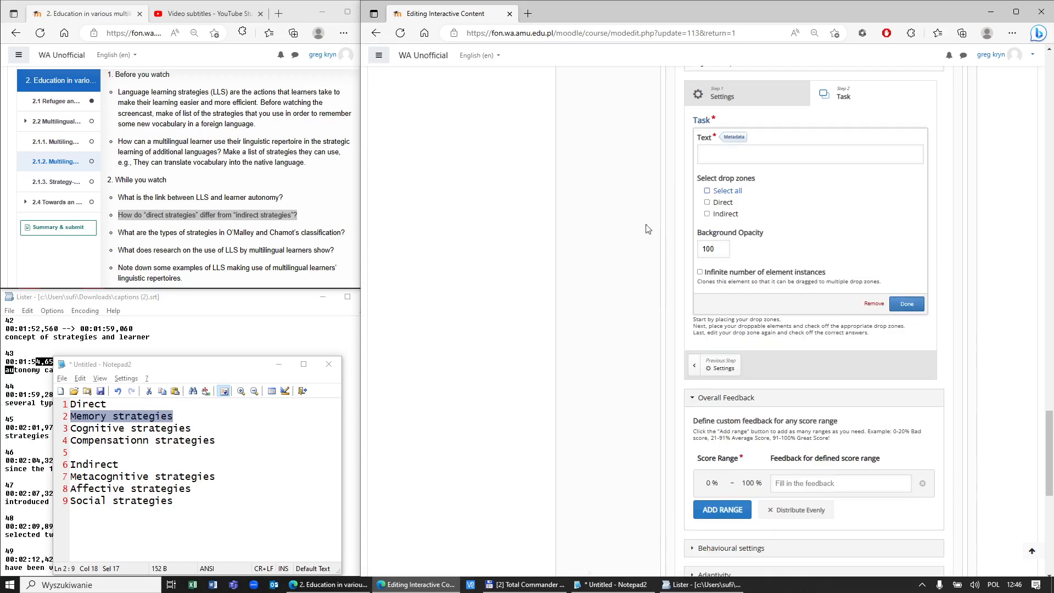
drag(191, 428, 62, 430)
key(ctrl+c)
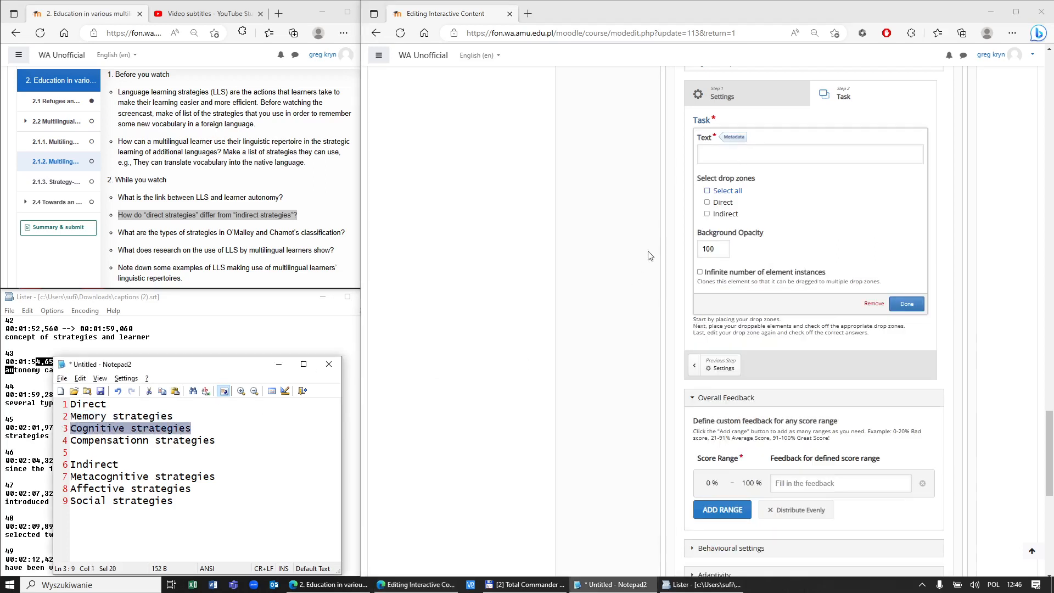
click(723, 157)
key(ctrl+v)
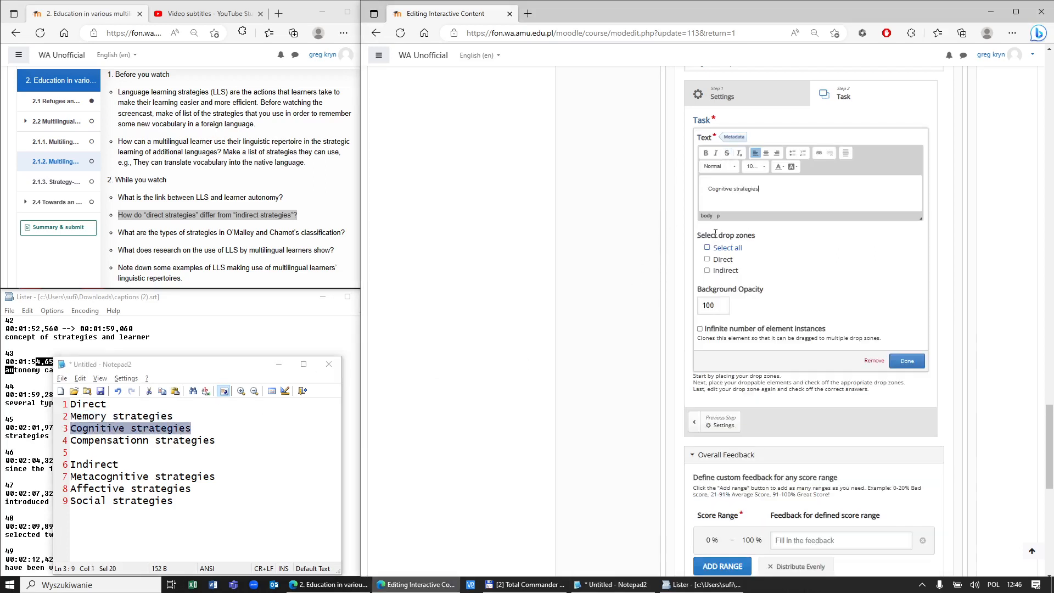
click(708, 249)
click(900, 363)
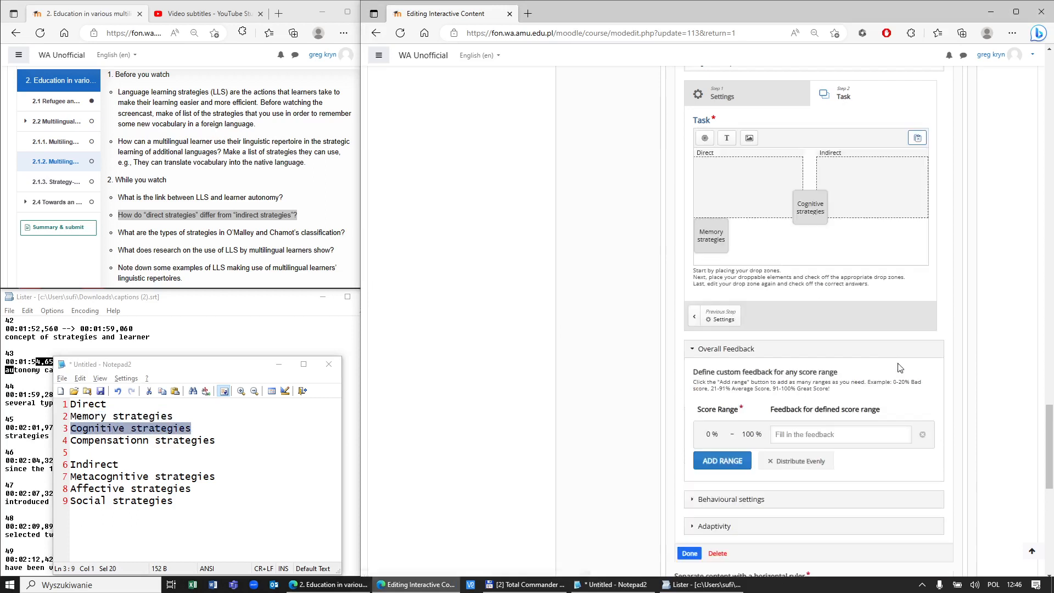
drag(817, 201, 750, 261)
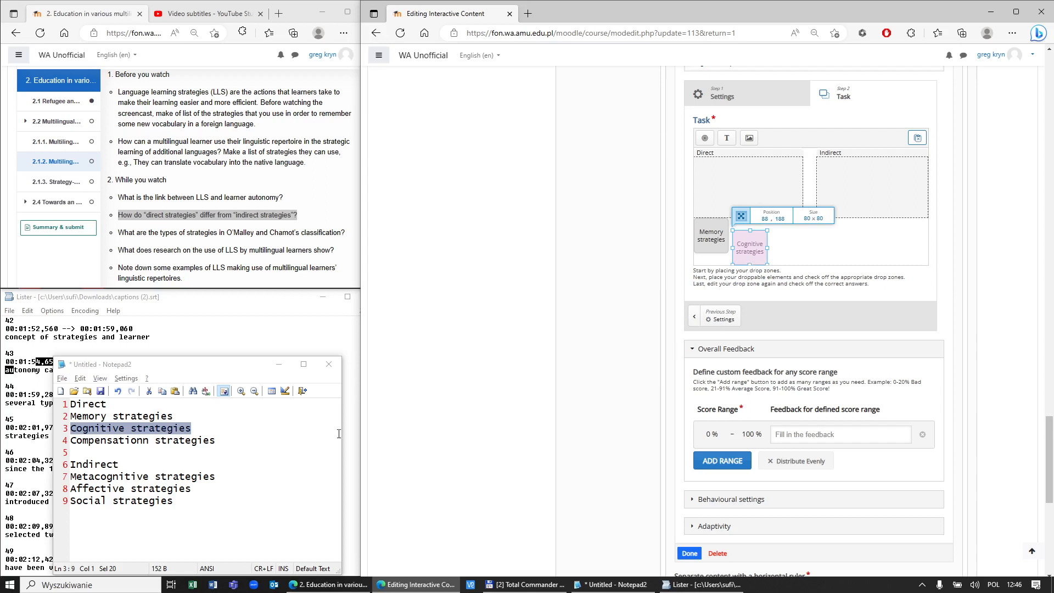
drag(234, 446, 71, 441)
key(ctrl+c)
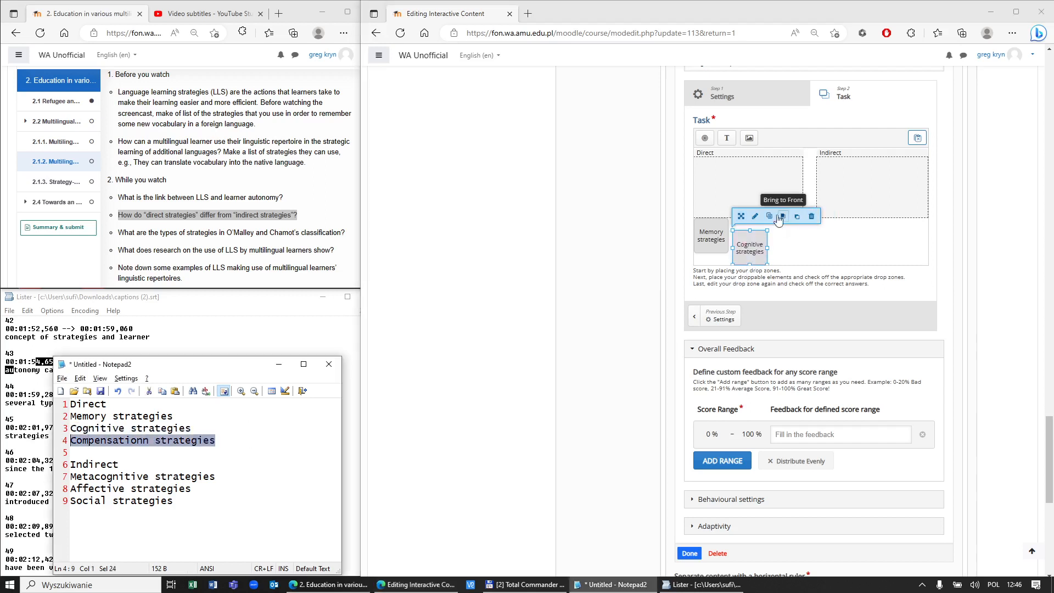
drag(727, 140, 807, 216)
Step: Add a 'Compensationn strategies' text item allowed in both drop zones and place it in the bottom row
click(754, 156)
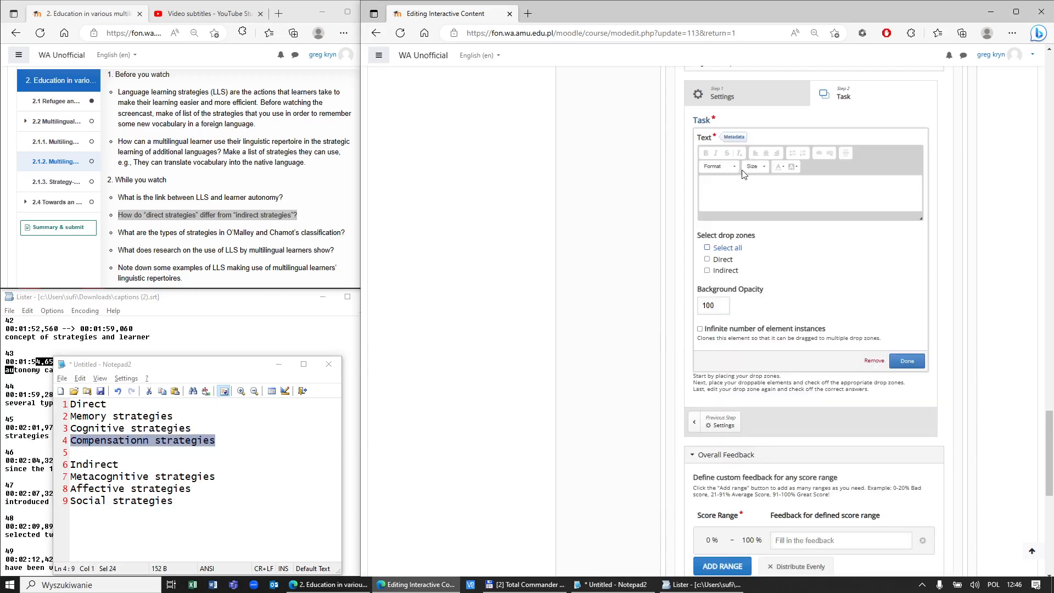
key(ctrl+v)
click(707, 248)
click(902, 362)
drag(830, 215, 794, 237)
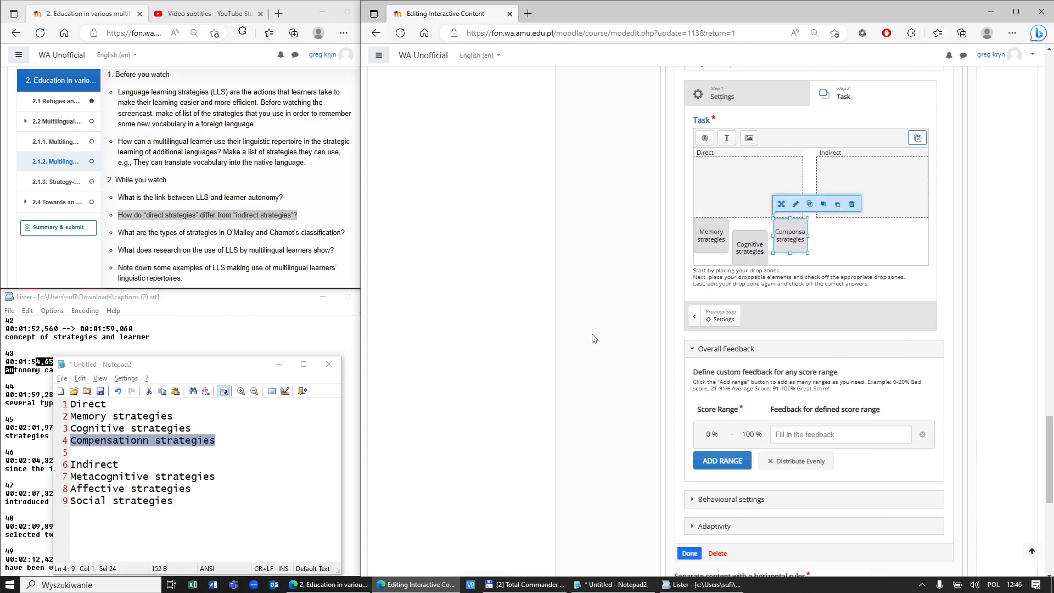
Step: Add a 'Metacognitive strategies' text item allowed in both drop zones and place it in the bottom row
drag(724, 139, 795, 196)
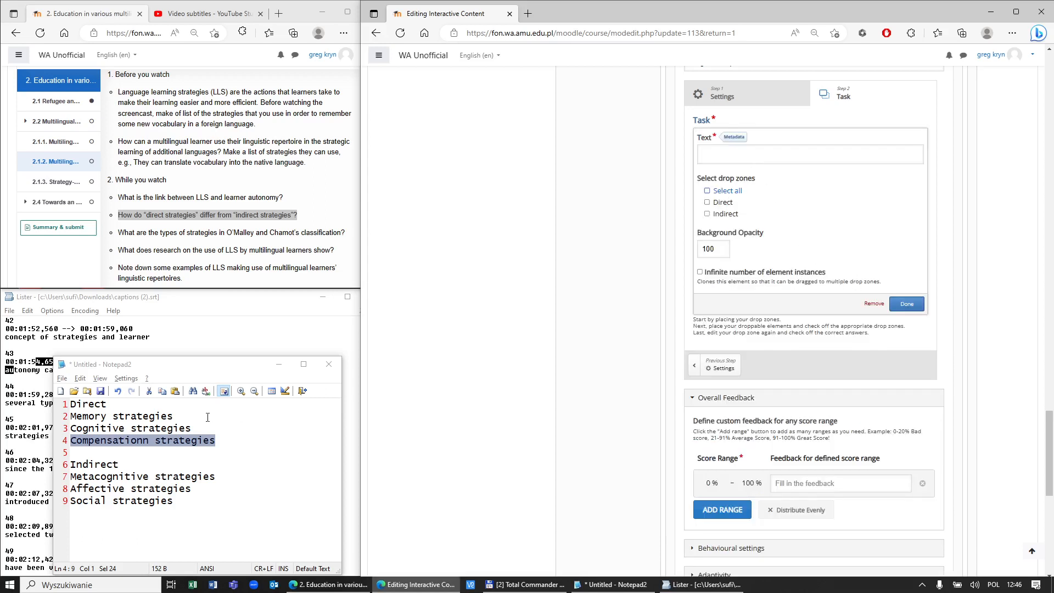
drag(214, 476, 66, 477)
key(ctrl+c)
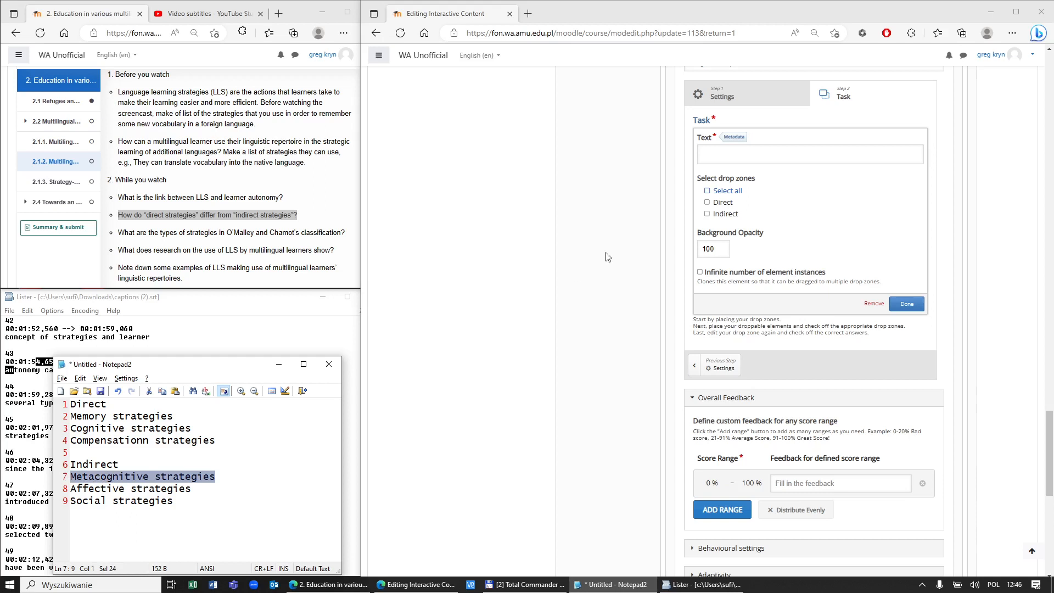
click(743, 156)
key(ctrl+v)
click(707, 247)
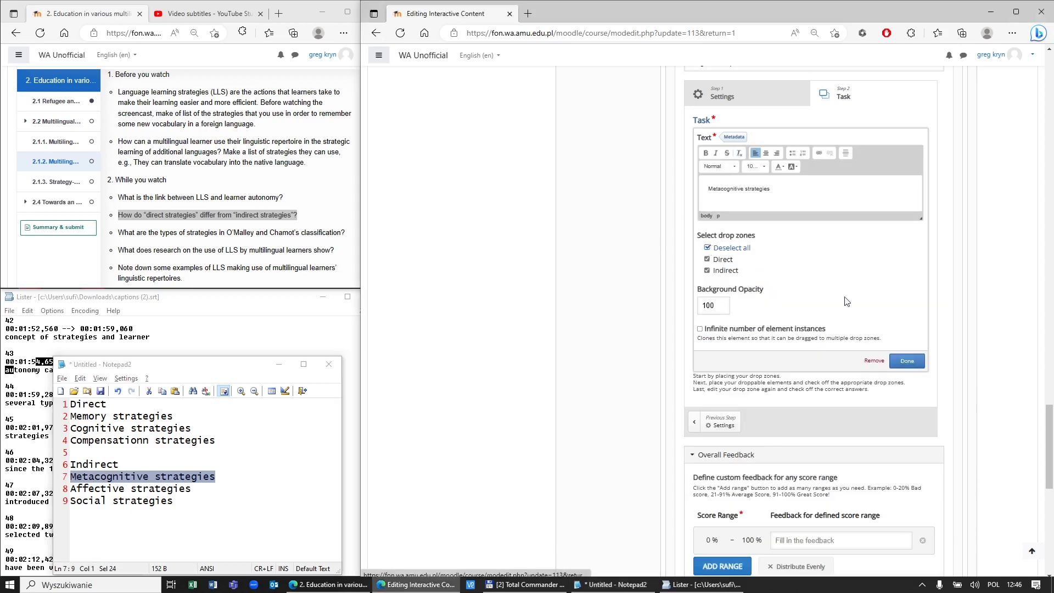
click(907, 362)
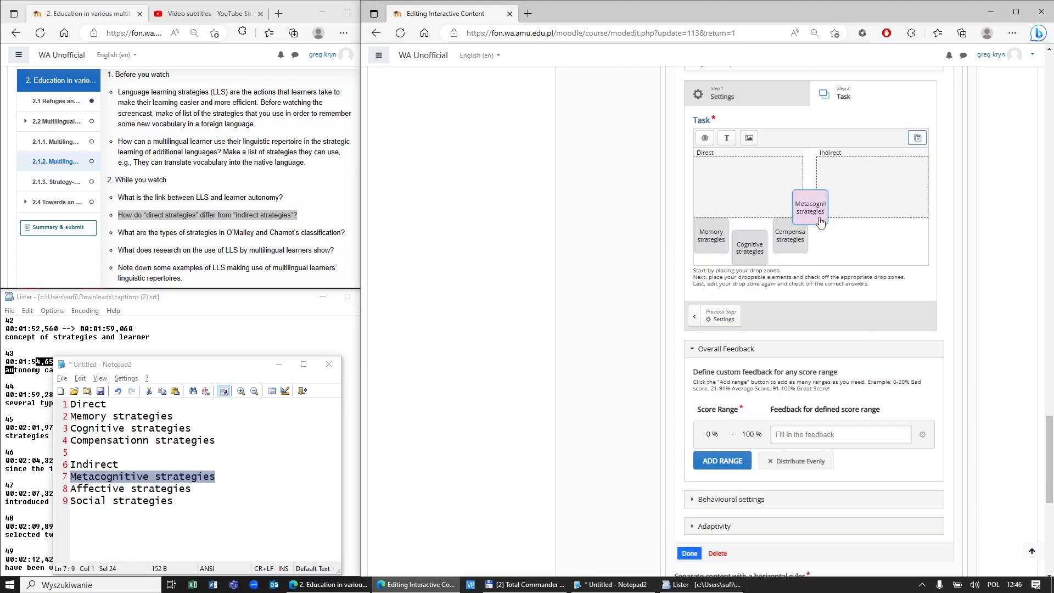
drag(831, 263, 834, 269)
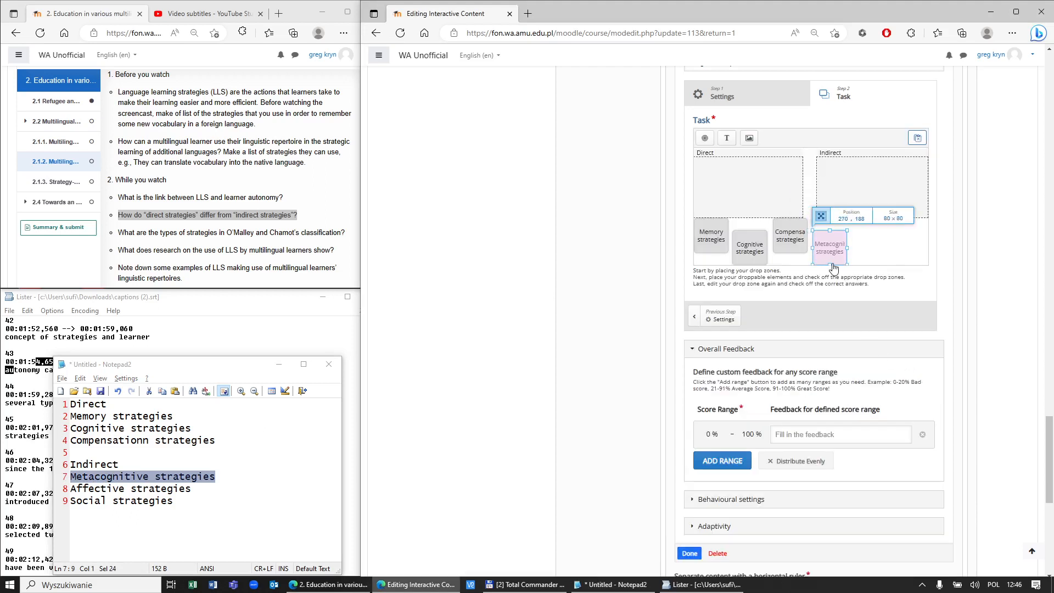
Step: Add an 'Affective strategies' text item allowed in both zones and place it at the row's end
click(726, 138)
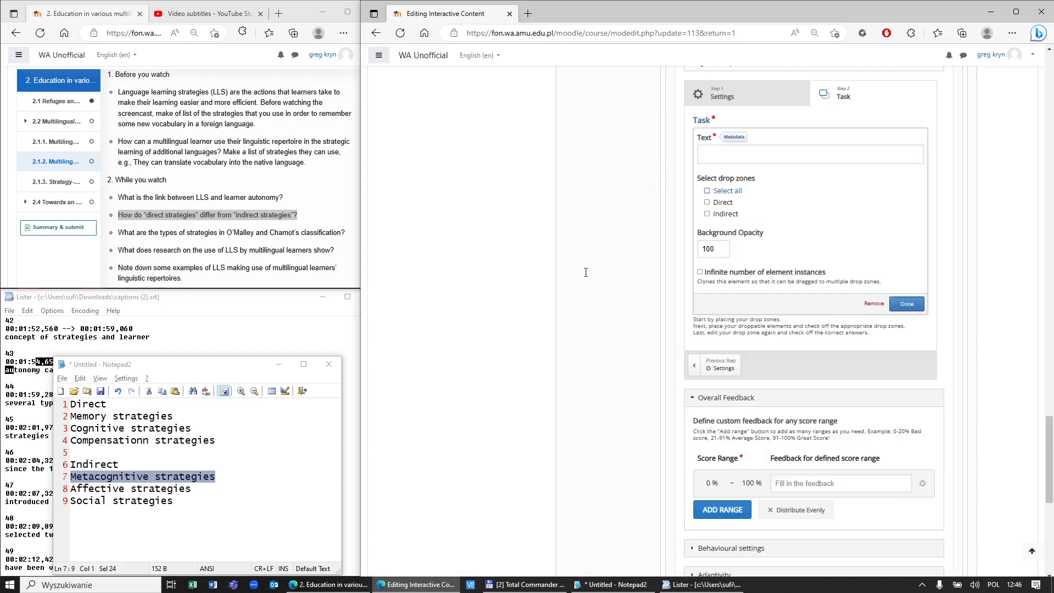
drag(197, 493, 71, 496)
key(ctrl+c)
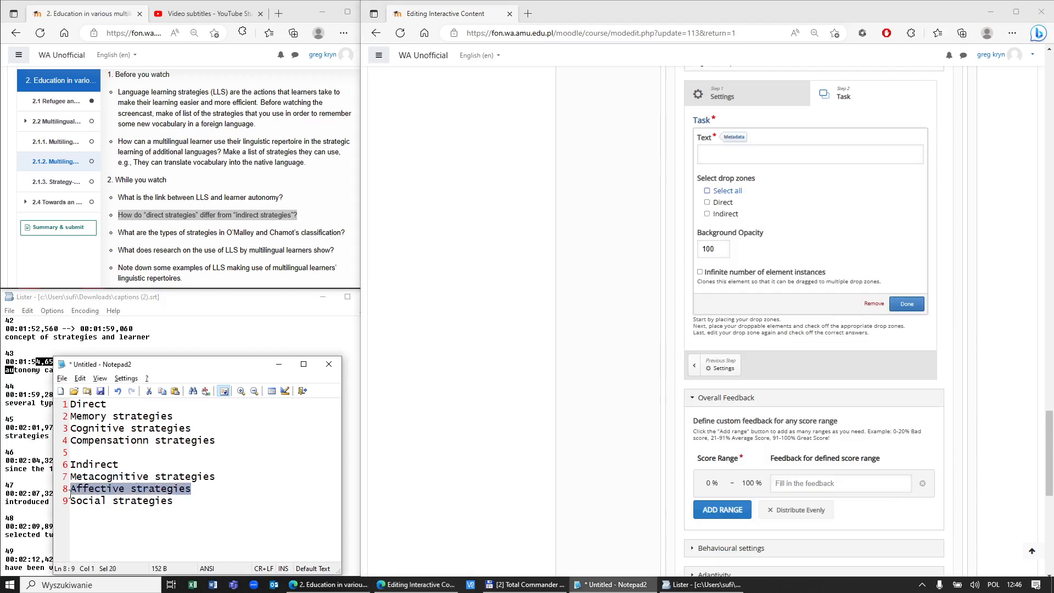
click(716, 159)
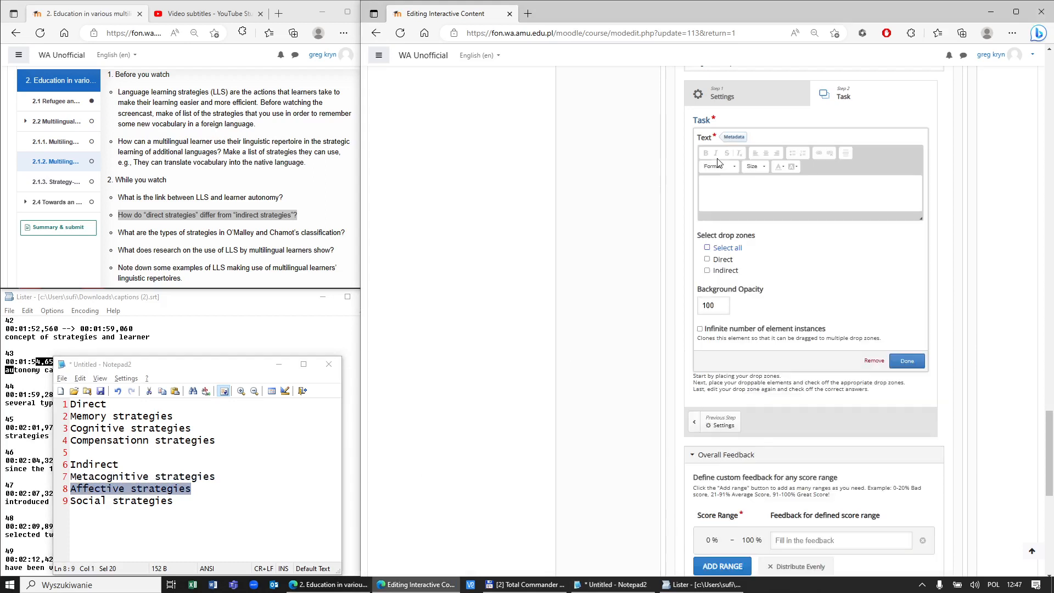
key(ctrl+v)
click(707, 260)
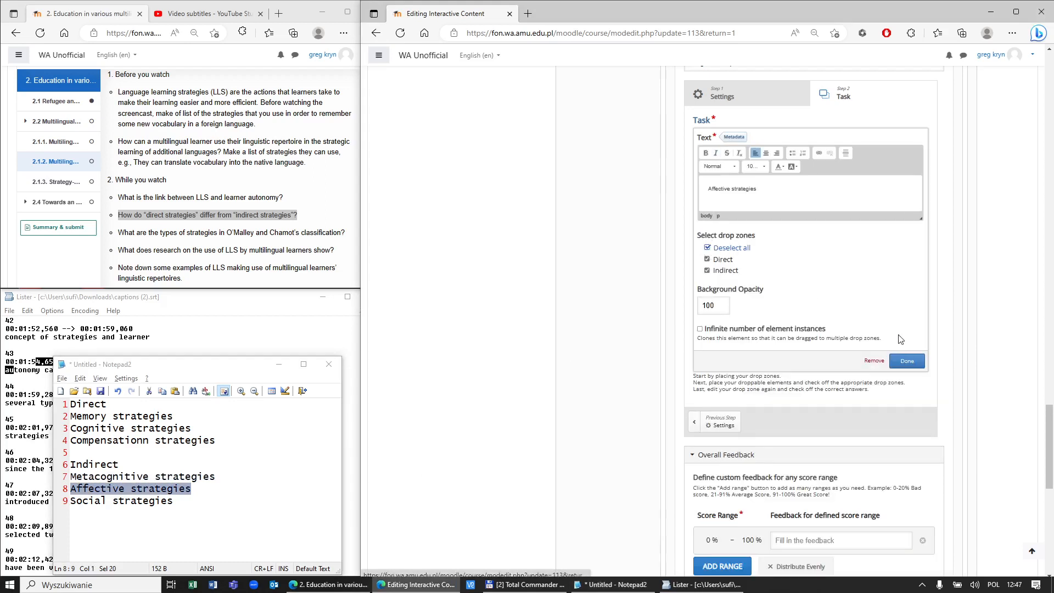
click(907, 361)
drag(813, 220, 872, 247)
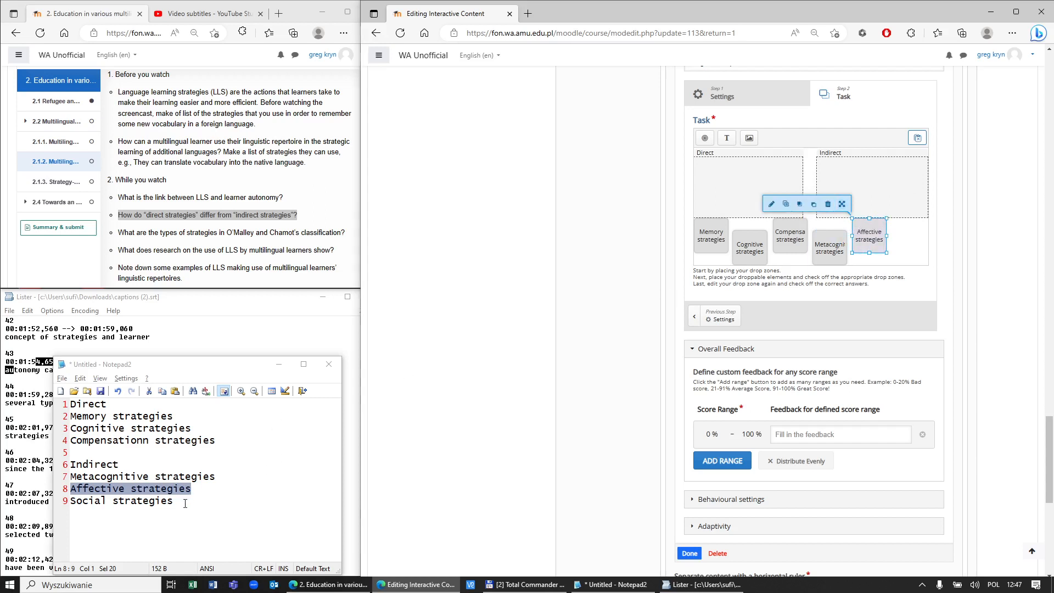
Step: Add a 'Social strategies' text item allowed in both zones and place it at the bottom right
drag(185, 503, 60, 497)
key(ctrl+c)
click(727, 138)
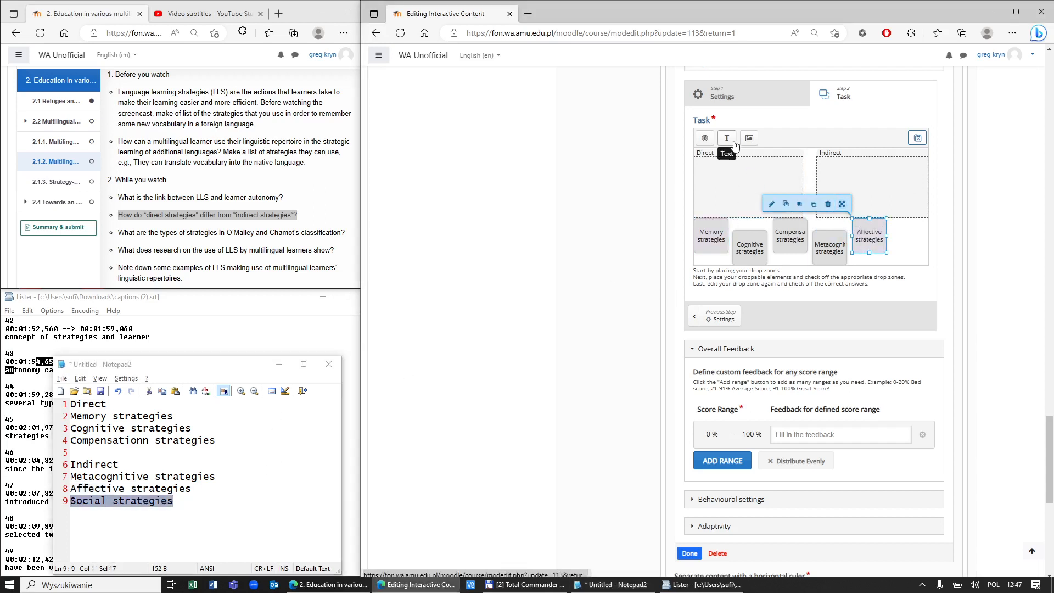
click(708, 192)
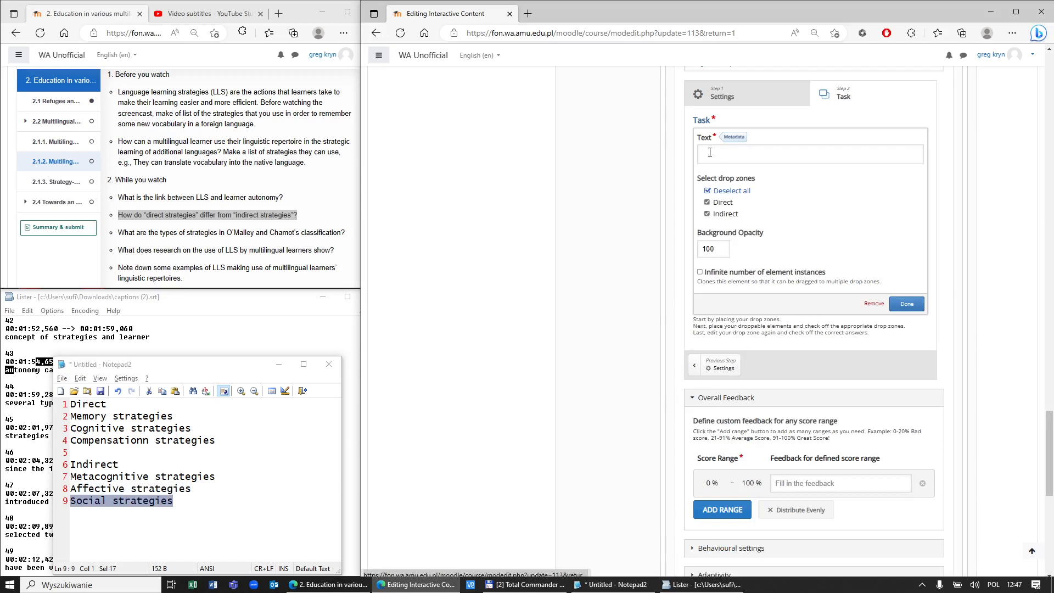
key(ctrl+v)
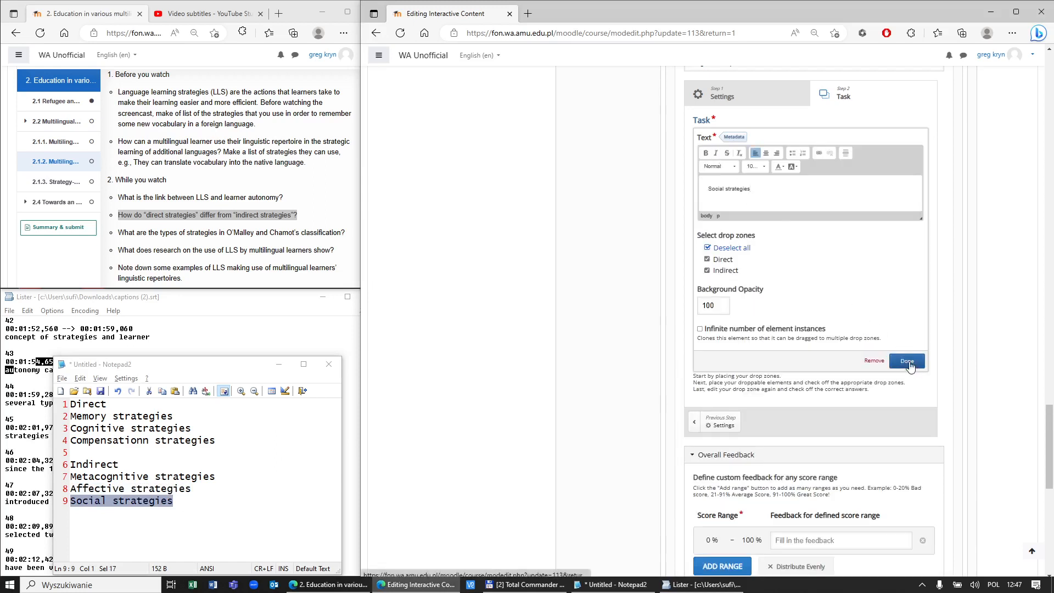
click(907, 361)
drag(815, 213, 903, 291)
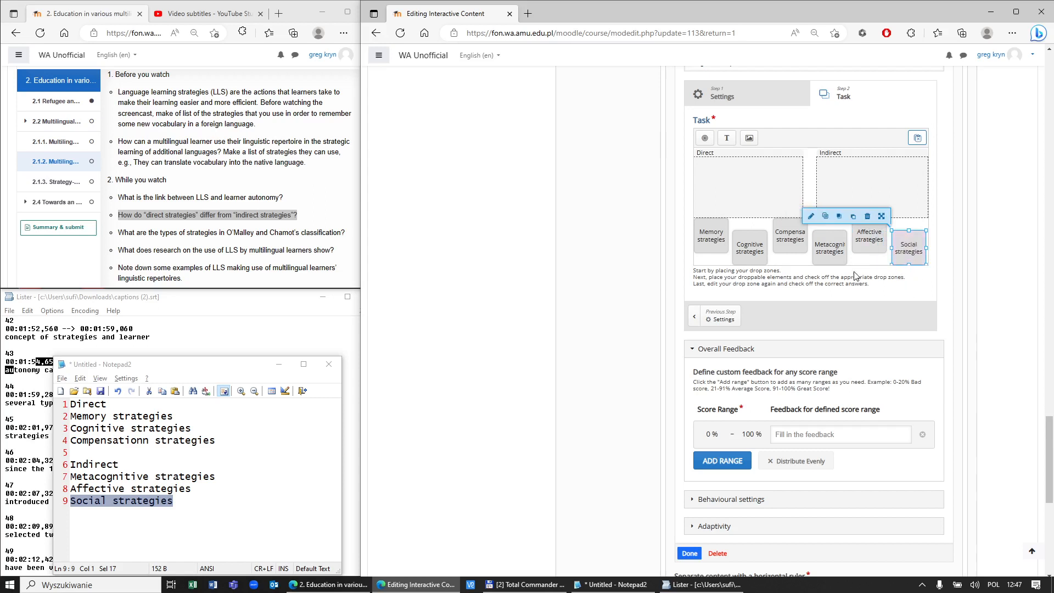
Step: Rearrange the six strategy items in the bottom row, ending with Memory strategies at the far right
drag(833, 250, 808, 180)
drag(911, 259, 830, 260)
drag(809, 183, 905, 252)
mouse_move(799, 253)
mouse_down()
mouse_move(856, 209)
mouse_move(787, 237)
mouse_up()
drag(858, 182, 872, 233)
drag(714, 234, 880, 182)
drag(901, 240, 712, 237)
drag(876, 202, 907, 266)
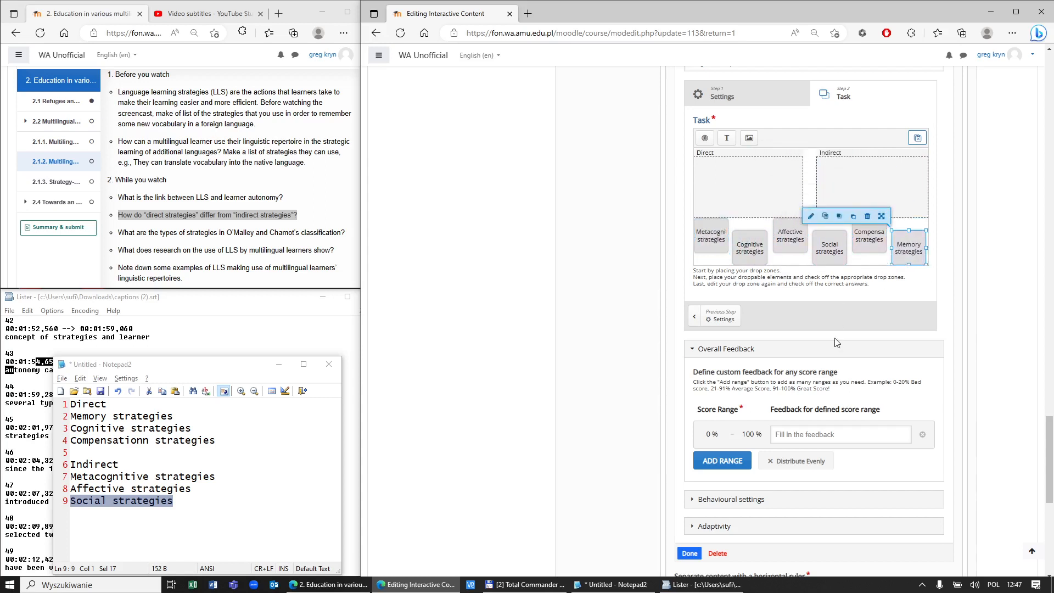
Step: Create feedback ranges 0–50% 'Well...', 51–75% 'Not bad...' and up to 100% 'Great'
click(794, 438)
click(733, 461)
click(749, 436)
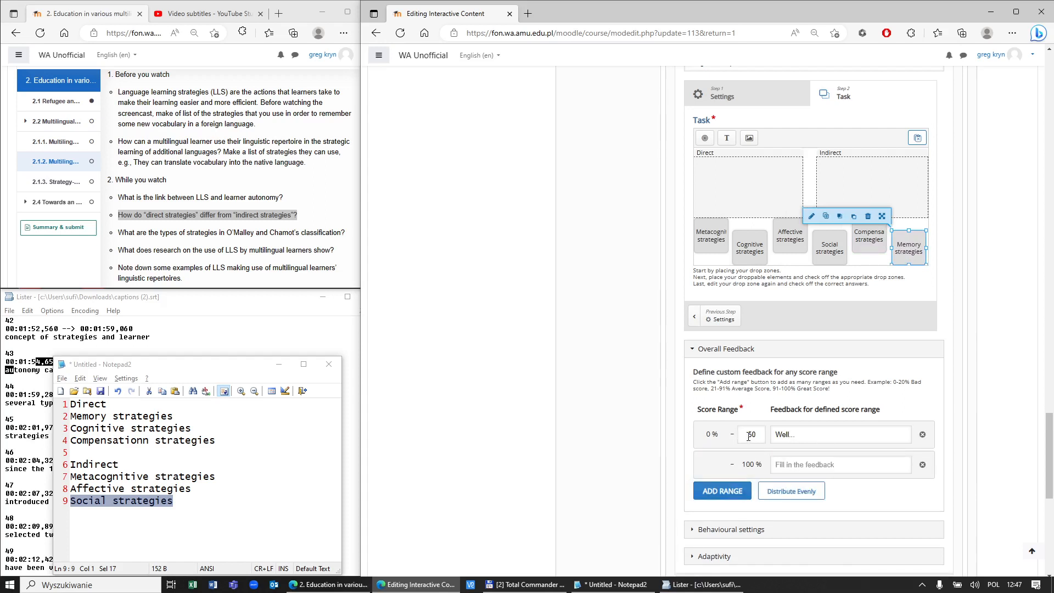
click(837, 464)
click(719, 491)
click(797, 495)
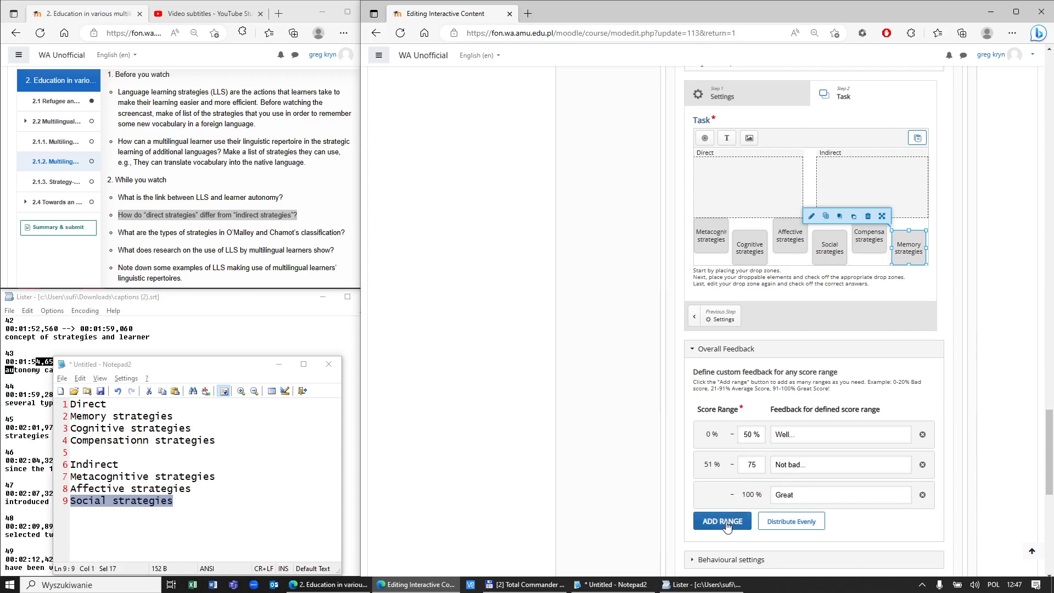
scroll(730, 523, down, 5)
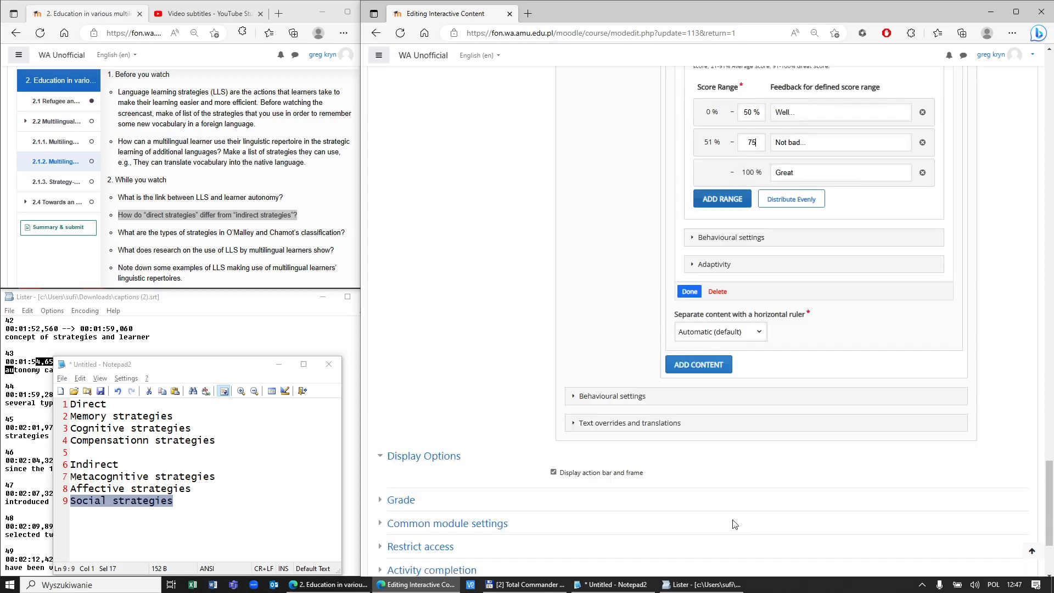
Step: Finish the drag-and-drop exercise and move its marker to the video's upper left
click(690, 291)
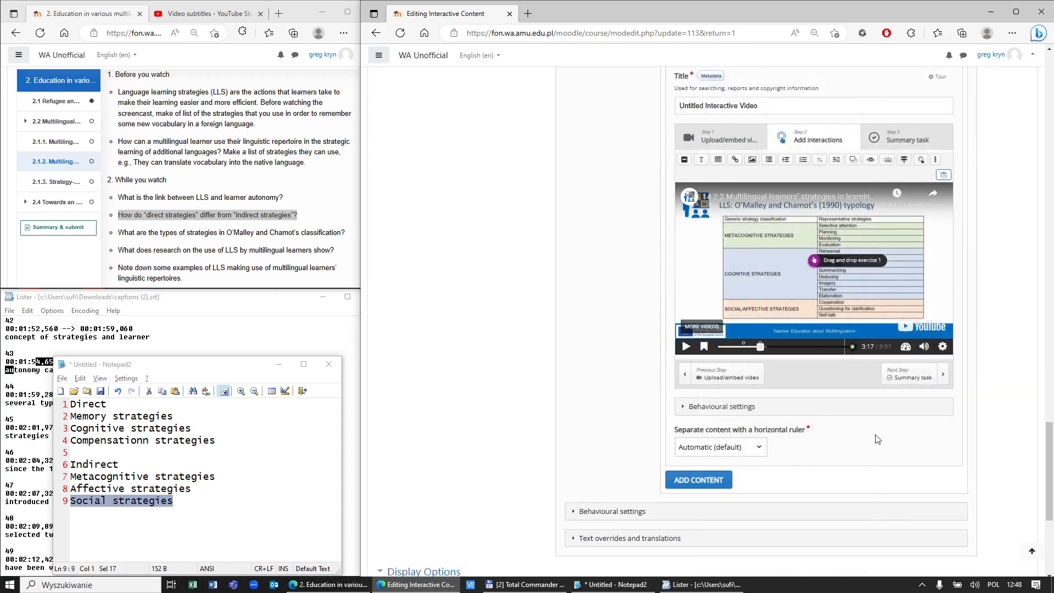
scroll(878, 440, down, 5)
scroll(864, 395, up, 7)
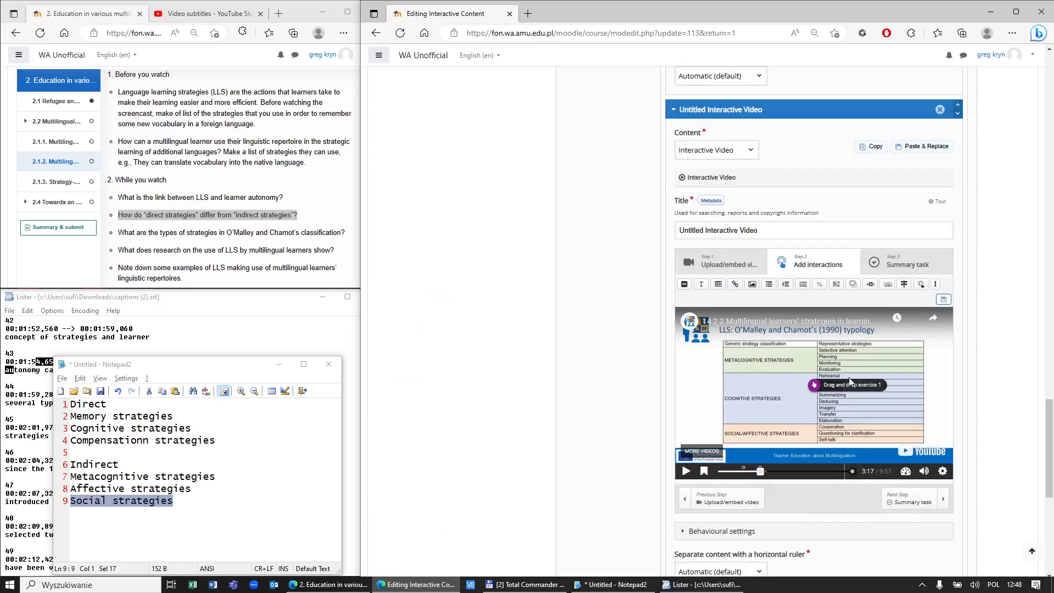
drag(794, 381, 684, 362)
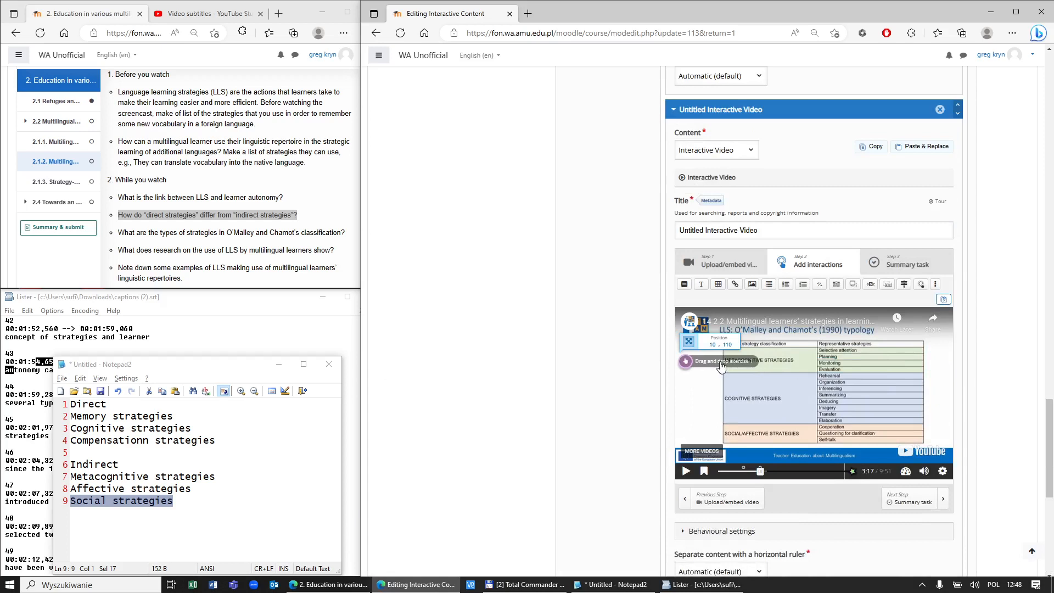
Step: Preview the exercise at 3:17 on the timeline, then save and display the book
click(745, 471)
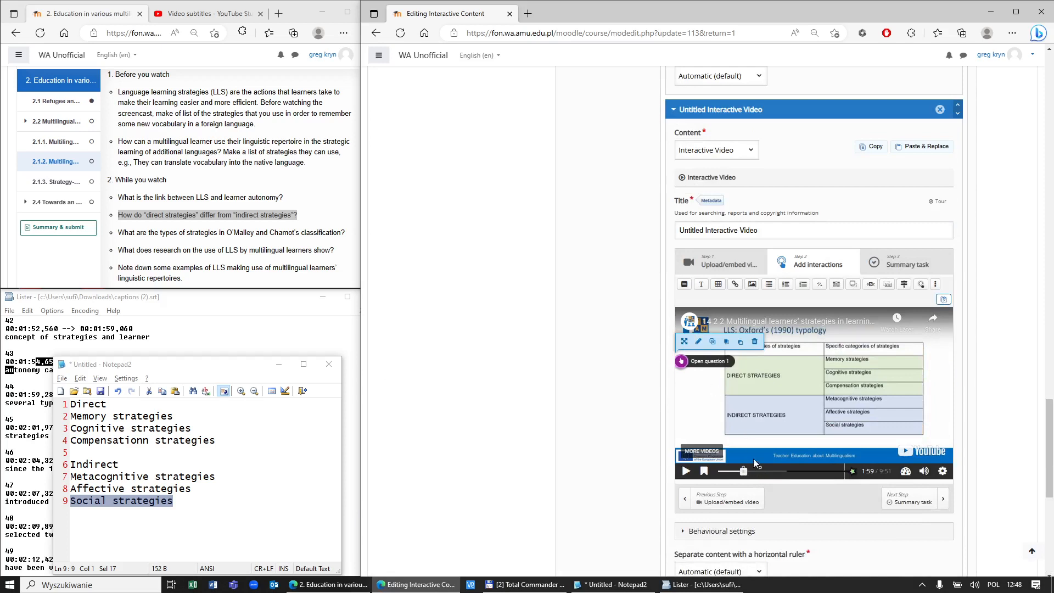
click(760, 471)
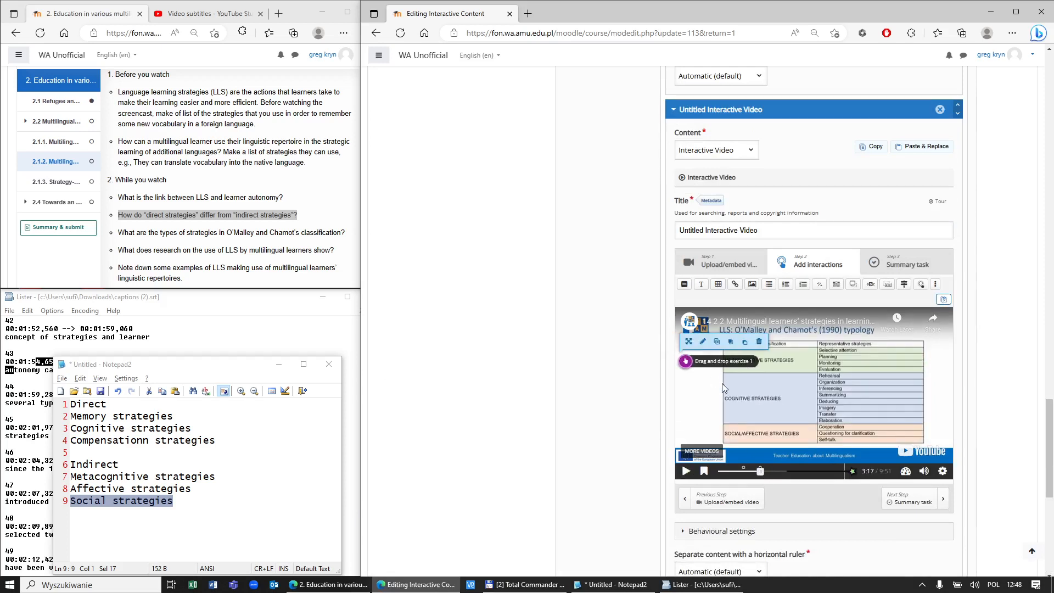
scroll(747, 483, down, 7)
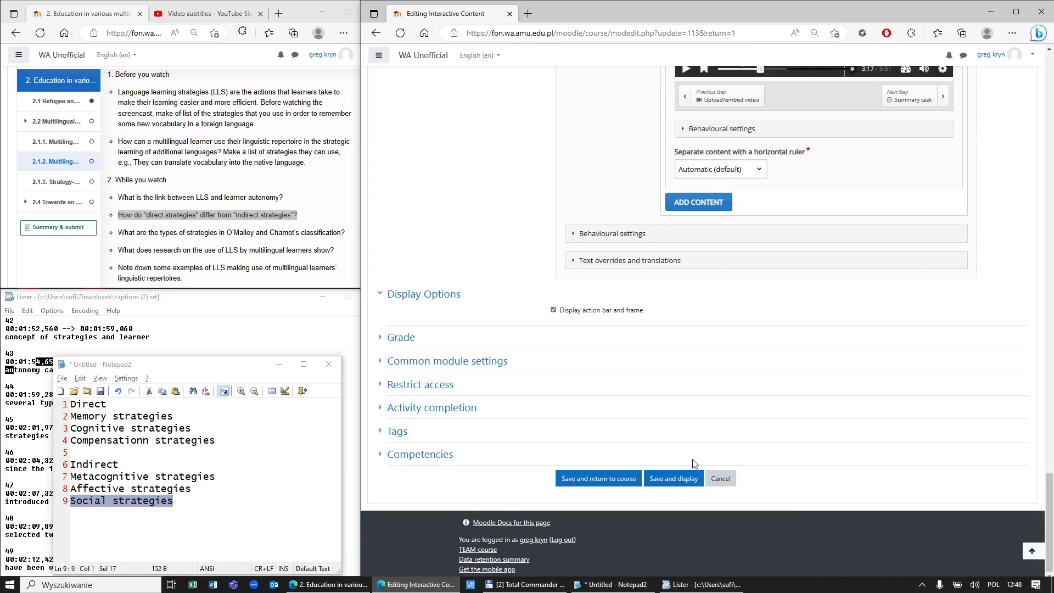
click(693, 481)
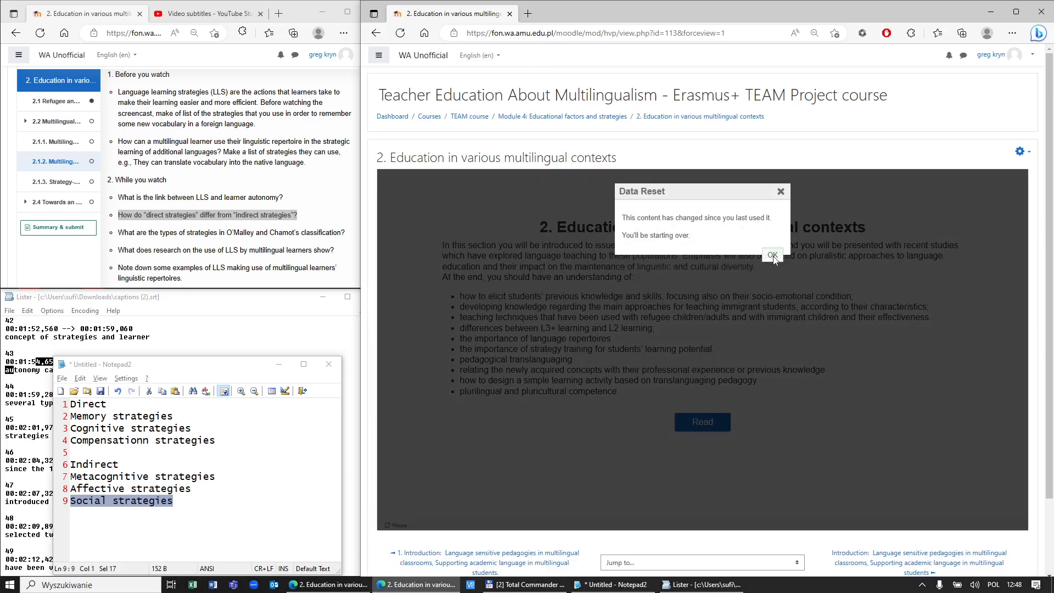
Step: Dismiss the Data Reset notice, open chapter 2.1.2 and seek its video toward the exercise
click(772, 255)
click(712, 424)
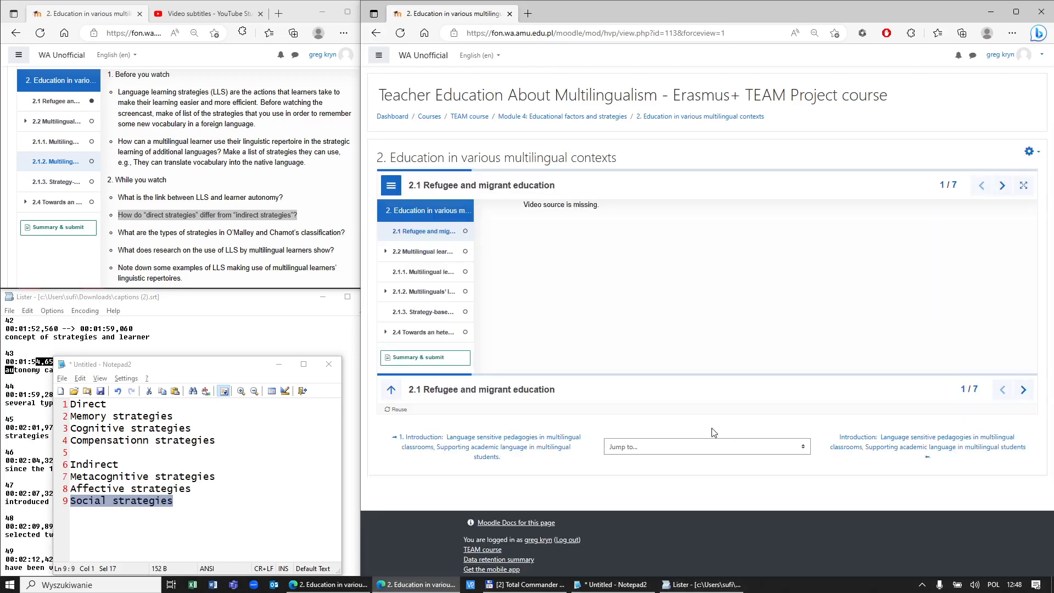
click(422, 292)
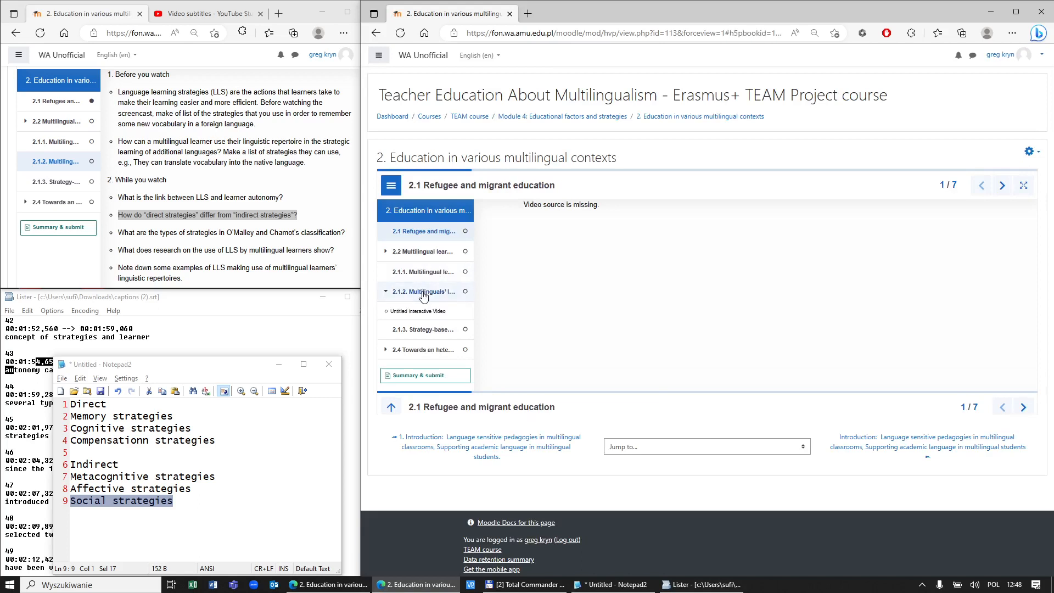
scroll(551, 300, down, 10)
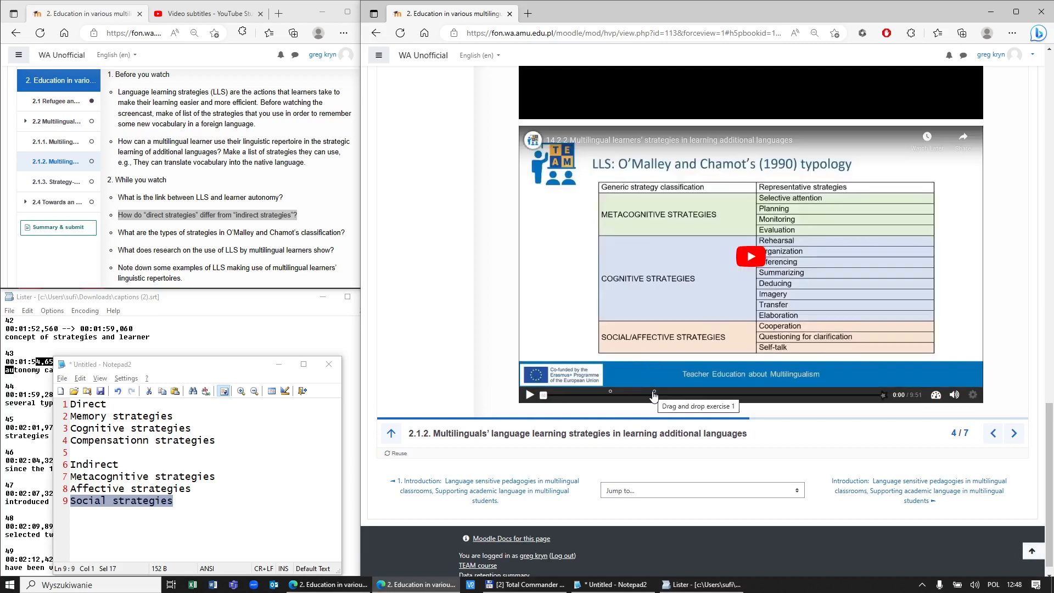
click(650, 395)
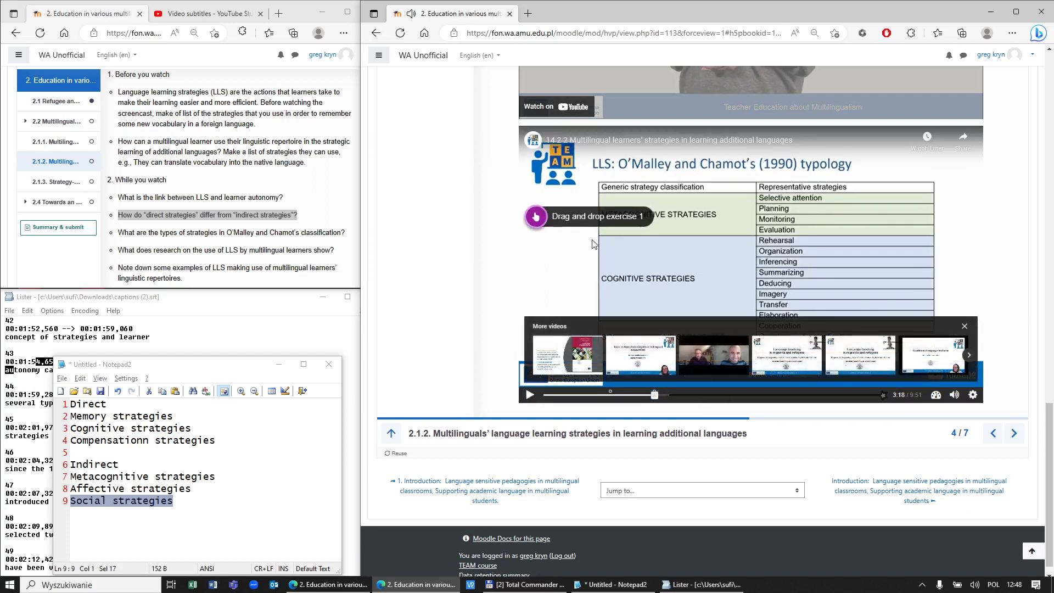
Step: Open Drag and drop exercise 1, sort five strategies into Direct and Indirect, and check
click(565, 217)
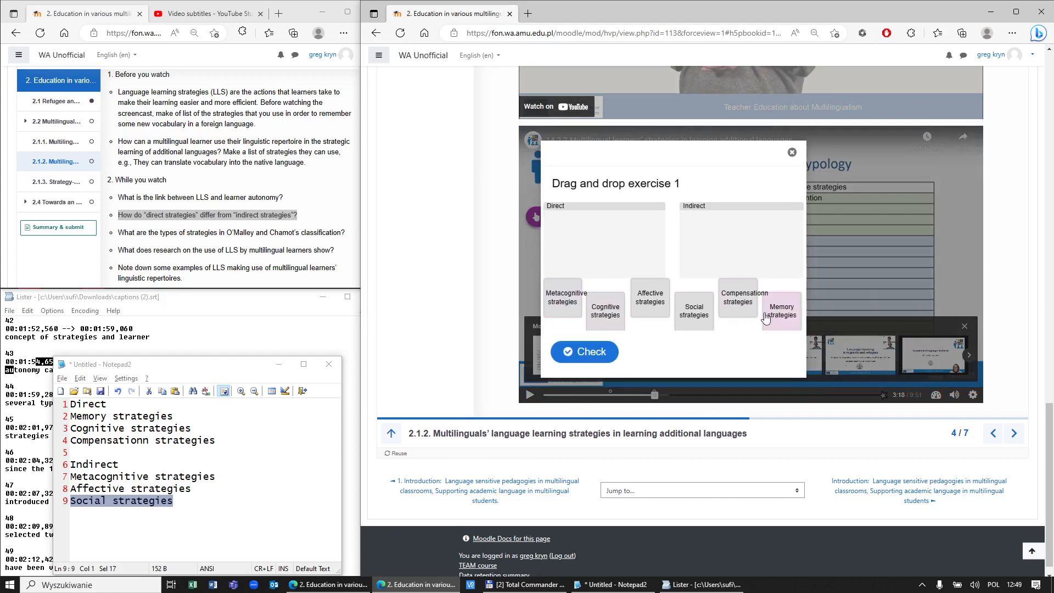
drag(567, 301, 604, 237)
drag(652, 300, 645, 239)
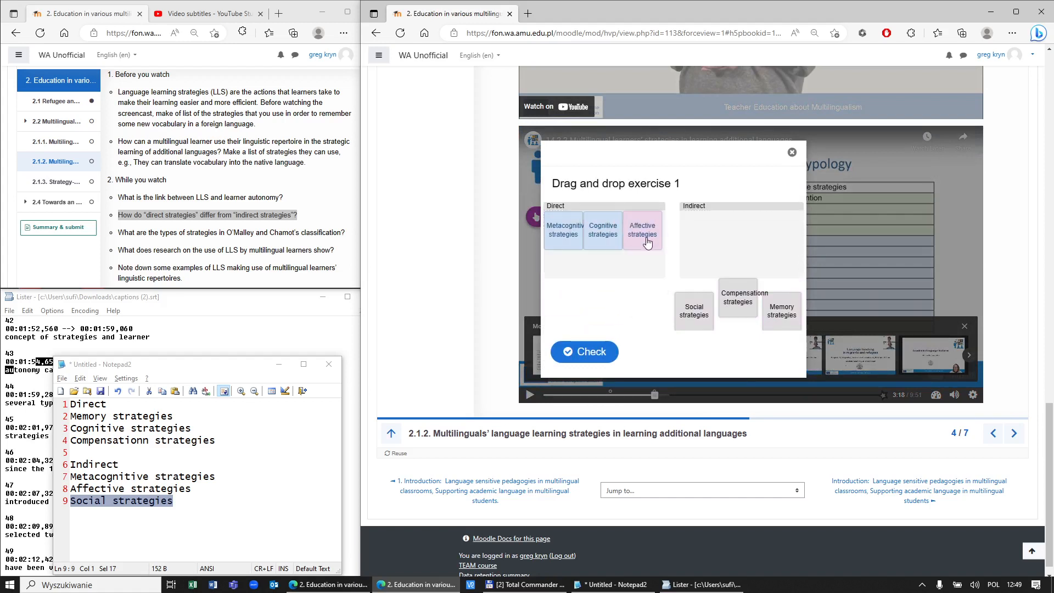
drag(686, 303, 696, 234)
drag(738, 302, 763, 266)
drag(795, 308, 779, 236)
click(587, 342)
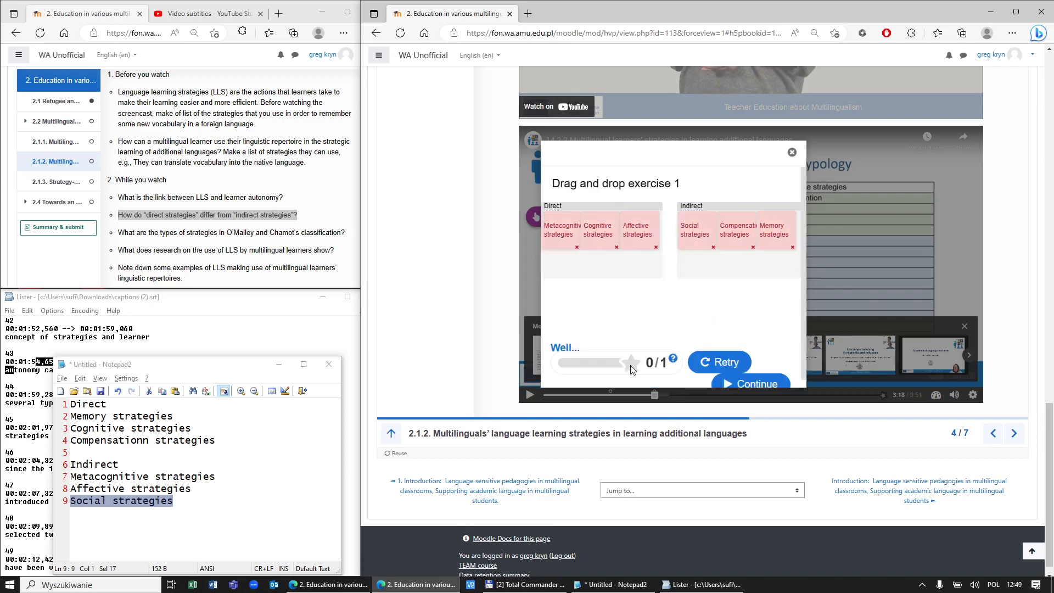
Step: Retry with Memory, Cognitive and Compensation in Direct, the other three in Indirect, then continue
click(720, 364)
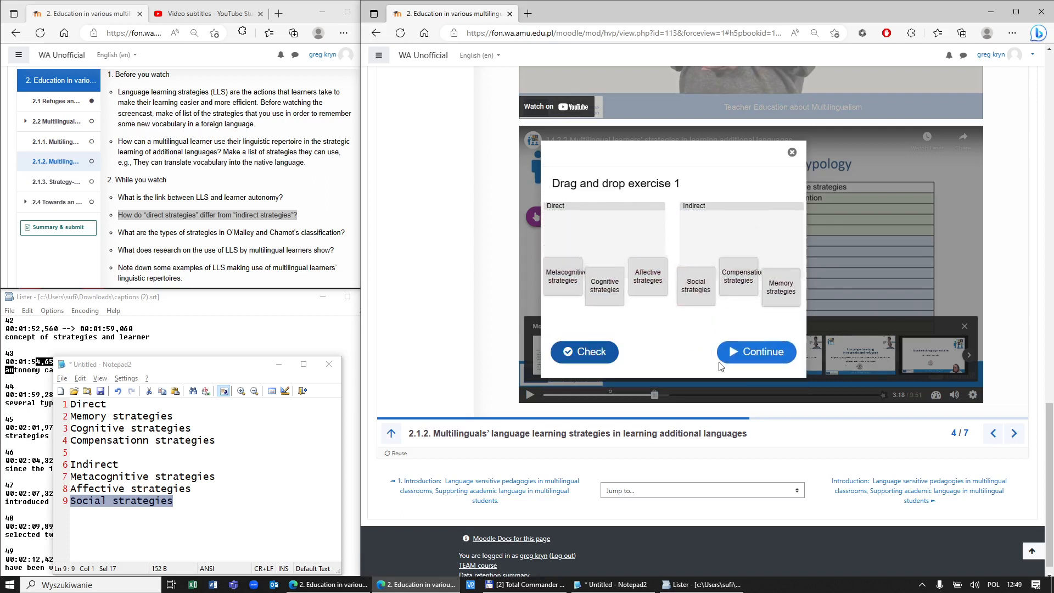
drag(565, 303, 613, 266)
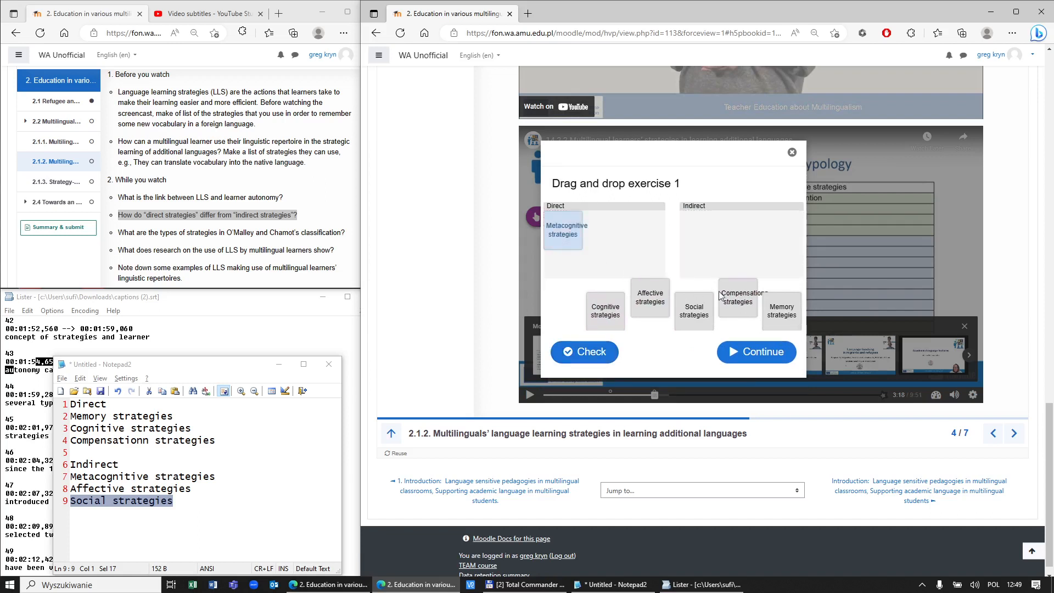
drag(568, 236, 720, 254)
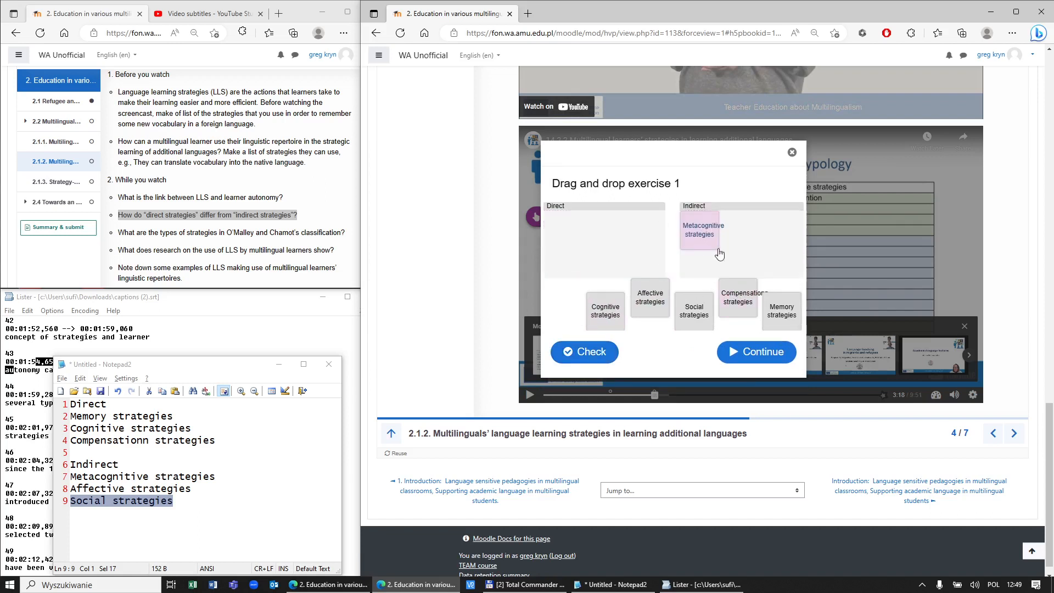
drag(778, 309, 565, 231)
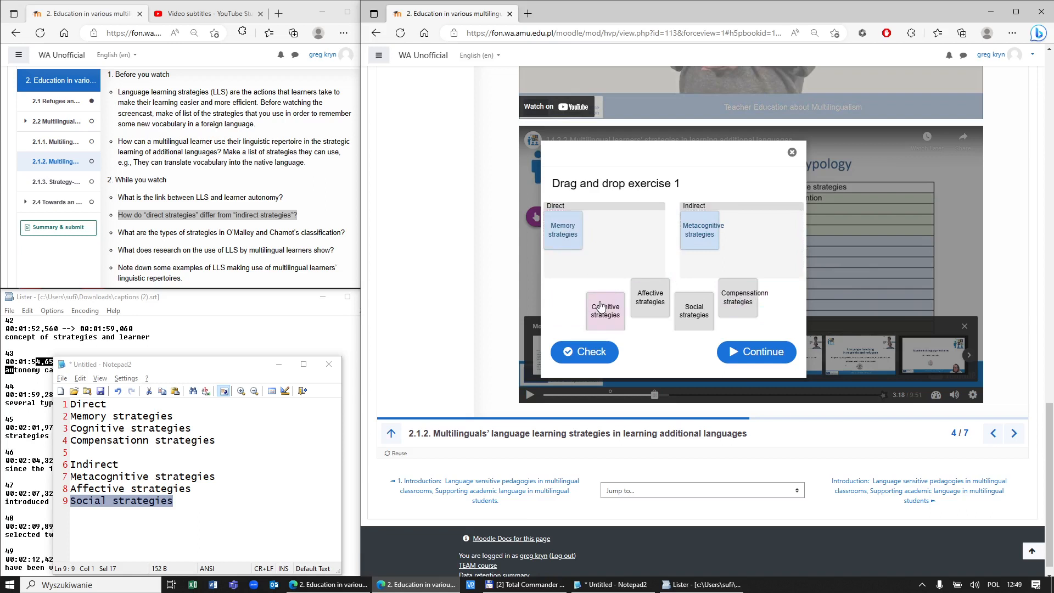
drag(602, 312, 615, 247)
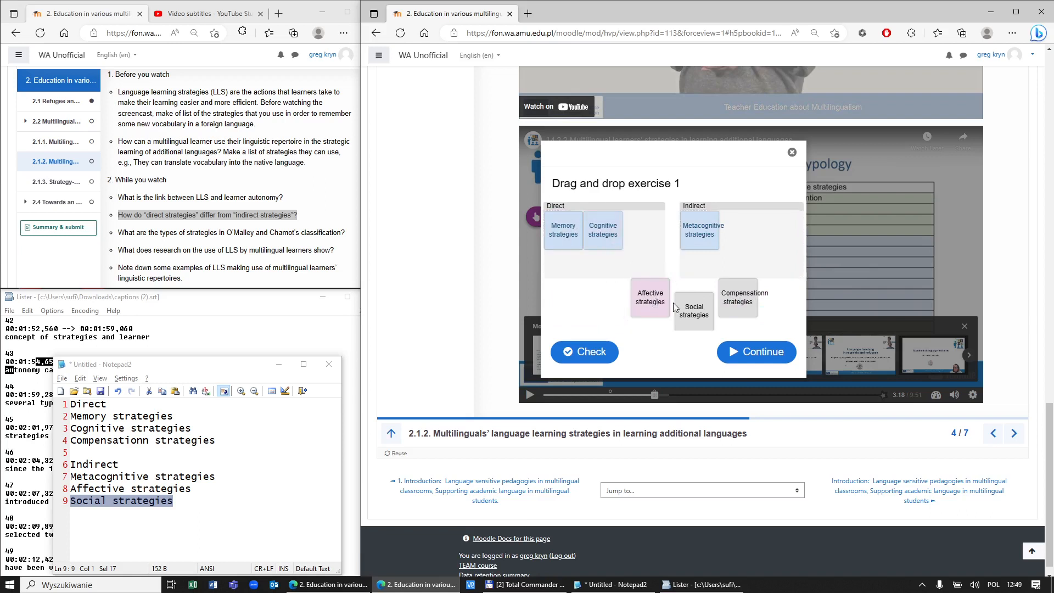
drag(722, 311, 640, 256)
drag(643, 302, 716, 229)
drag(691, 299, 785, 226)
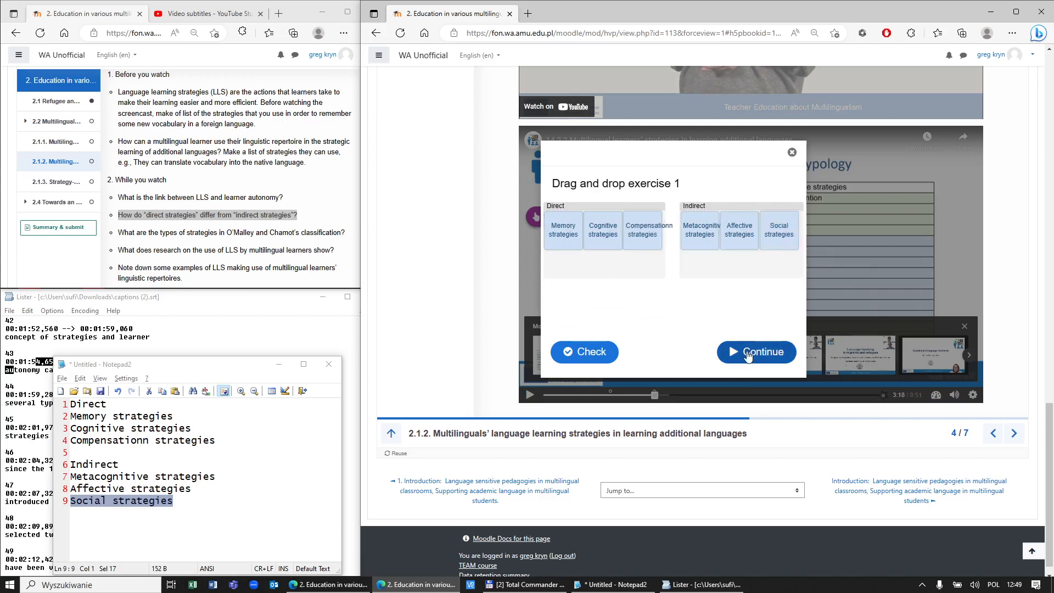
click(761, 351)
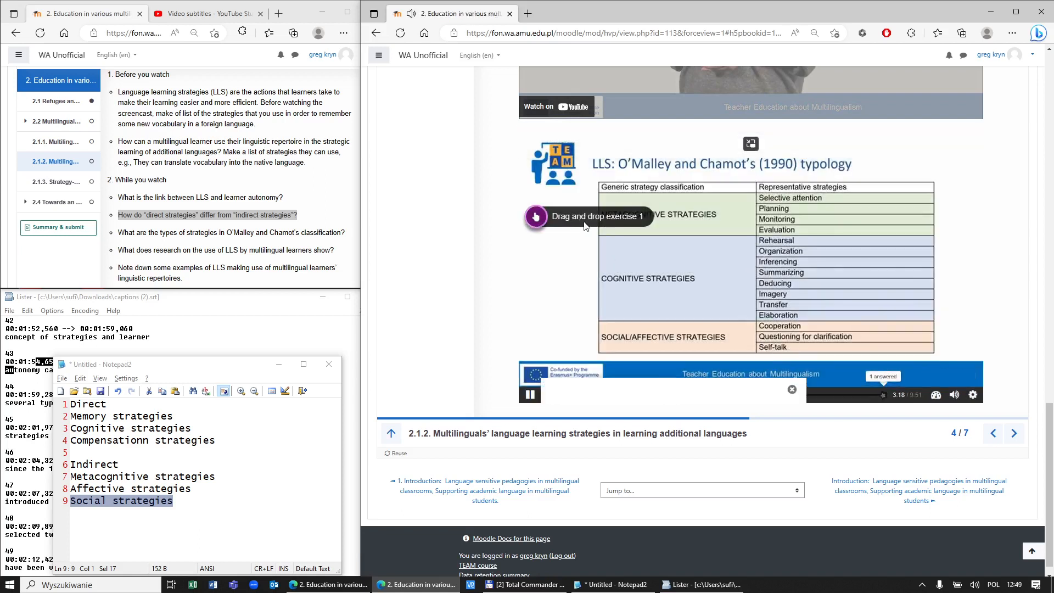
Step: Reopen and check the exercise, getting 0/1 with 'Well...' feedback, then return to the page top
click(582, 216)
click(585, 361)
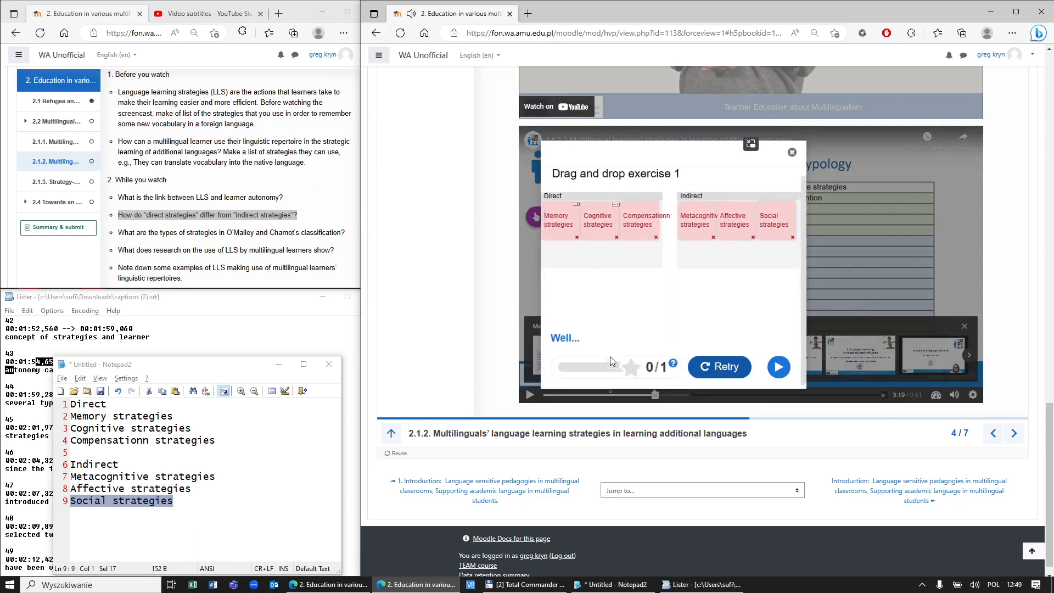
click(779, 363)
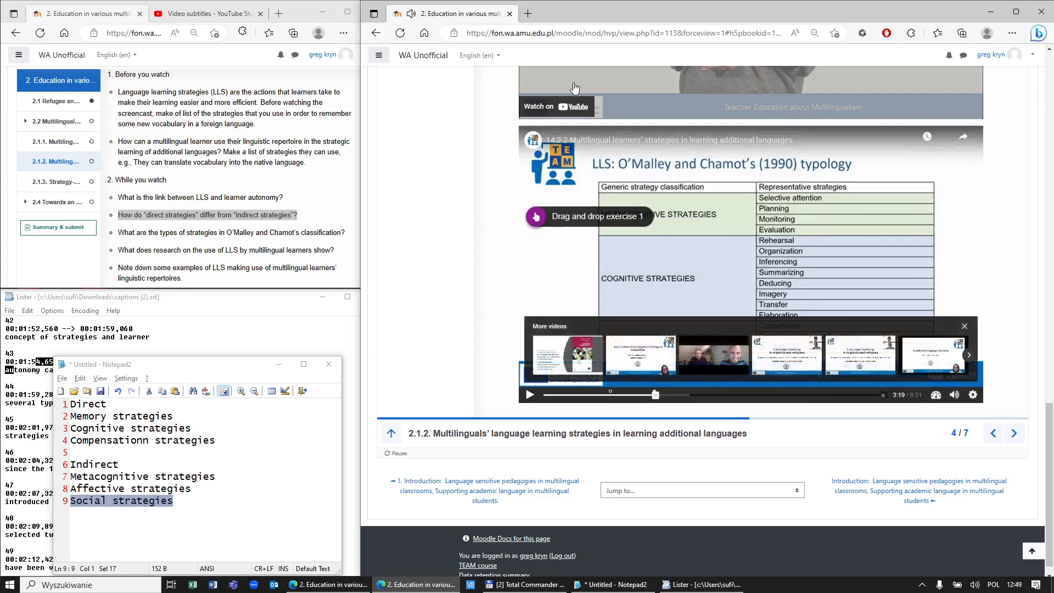
key(Home)
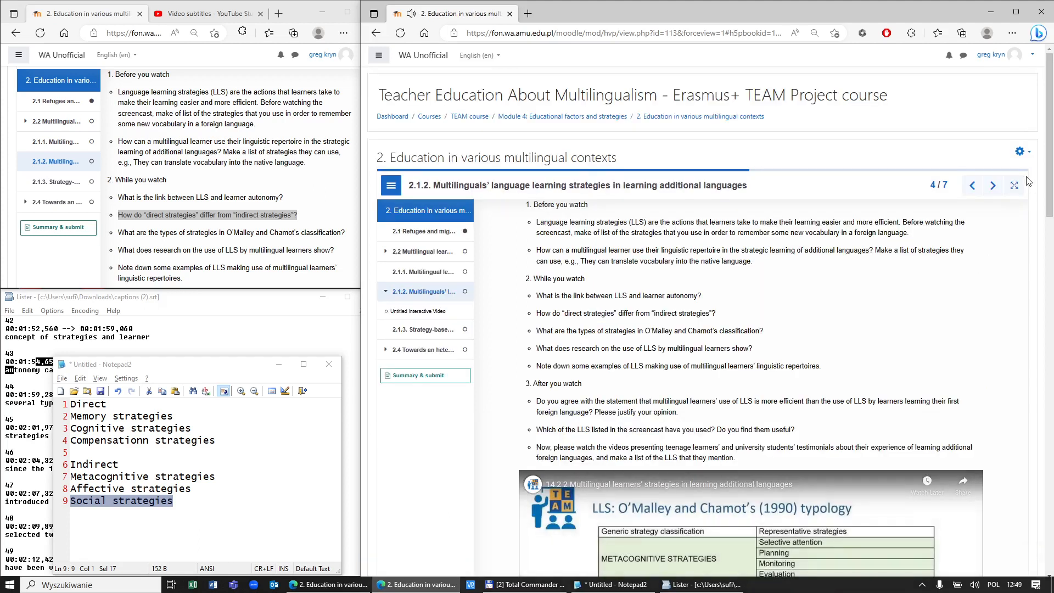
click(1023, 153)
Step: Open the activity's edit settings and select chapter 2.1.2 in the book editor
click(1013, 171)
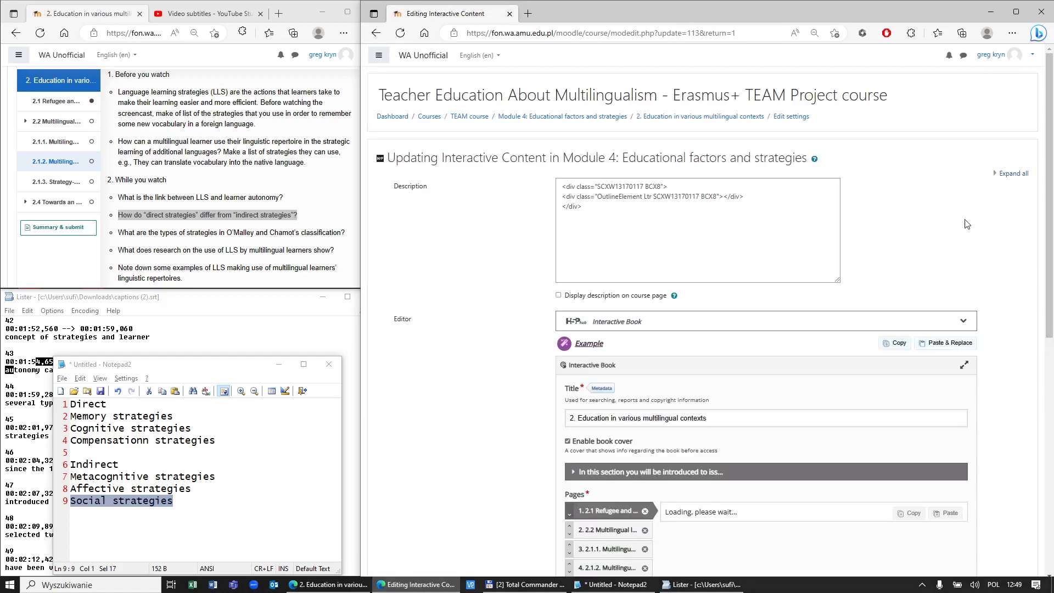
scroll(967, 224, down, 9)
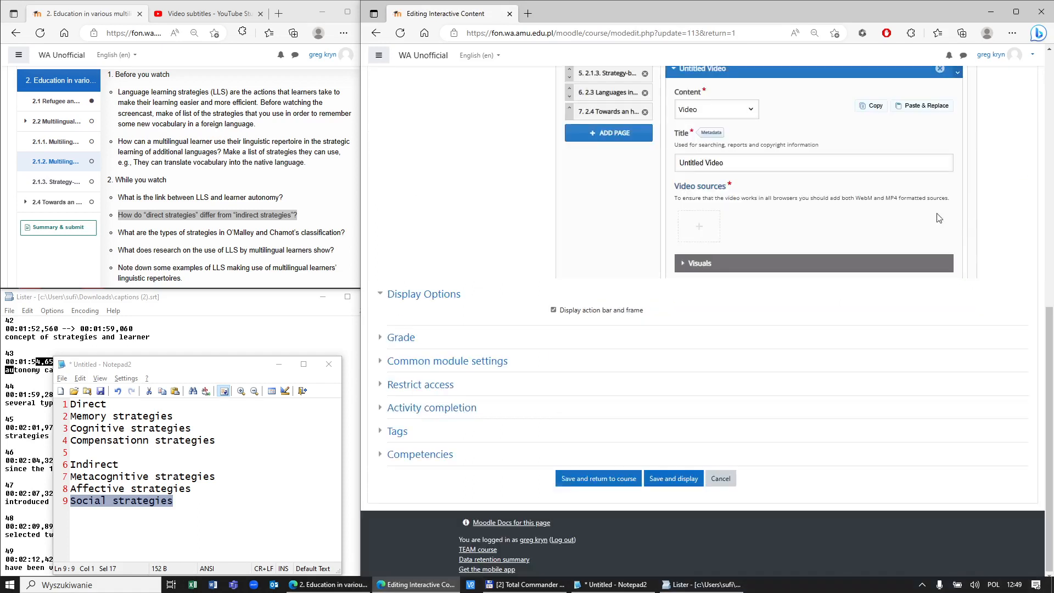
scroll(913, 230, up, 3)
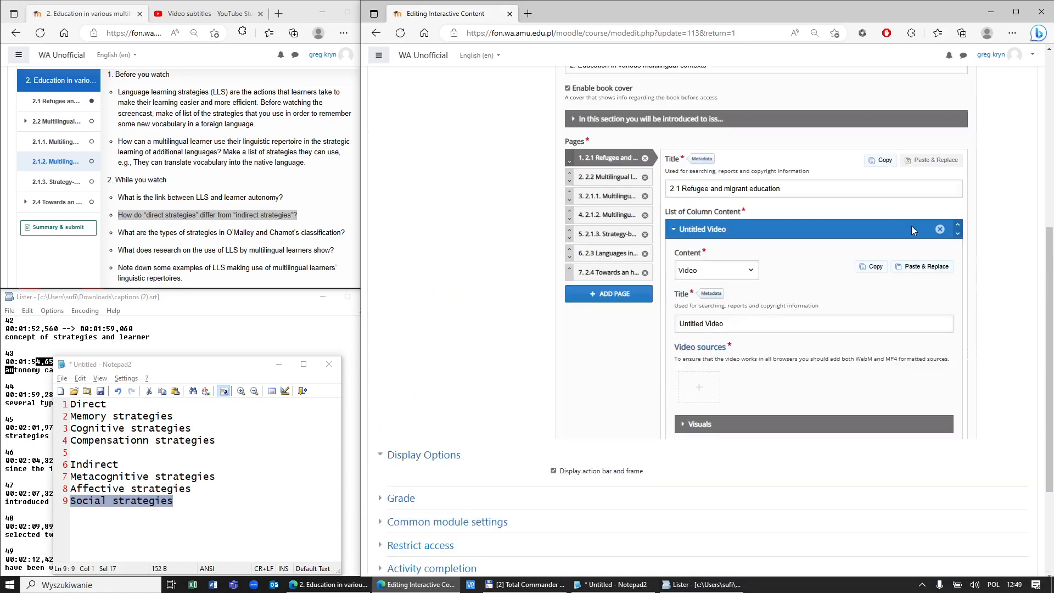
click(612, 216)
scroll(859, 269, down, 10)
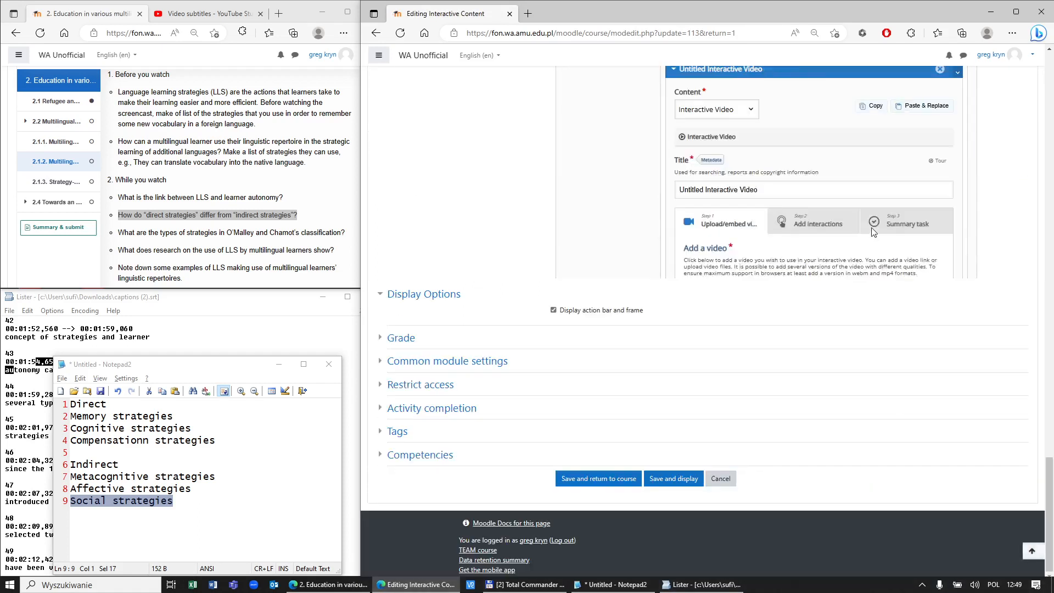
scroll(867, 242, up, 3)
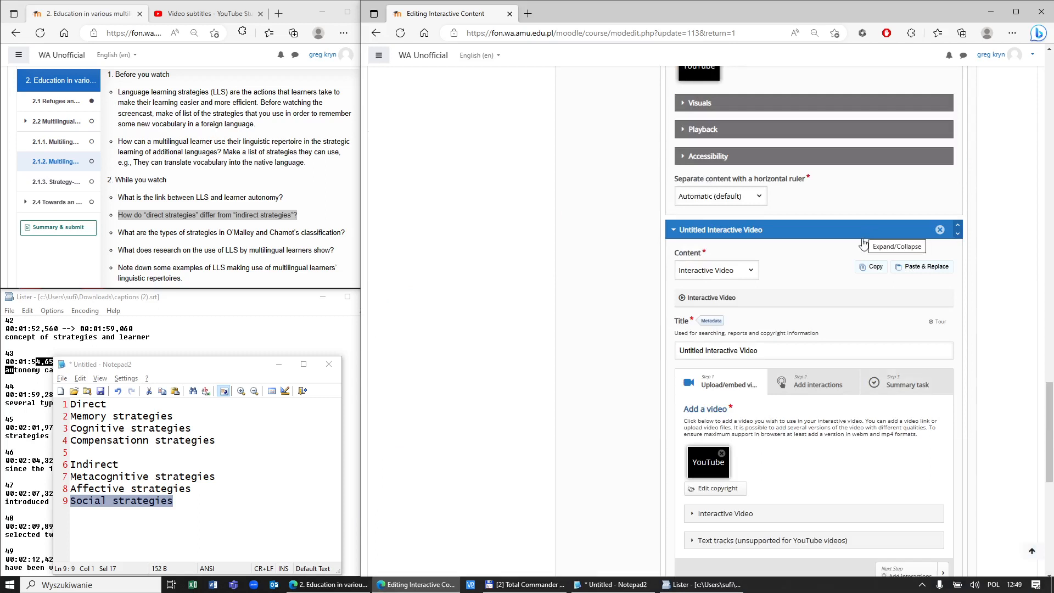
scroll(884, 341, down, 2)
Step: In Add interactions, seek to 3:18 and open Drag and drop exercise 1's settings
click(829, 312)
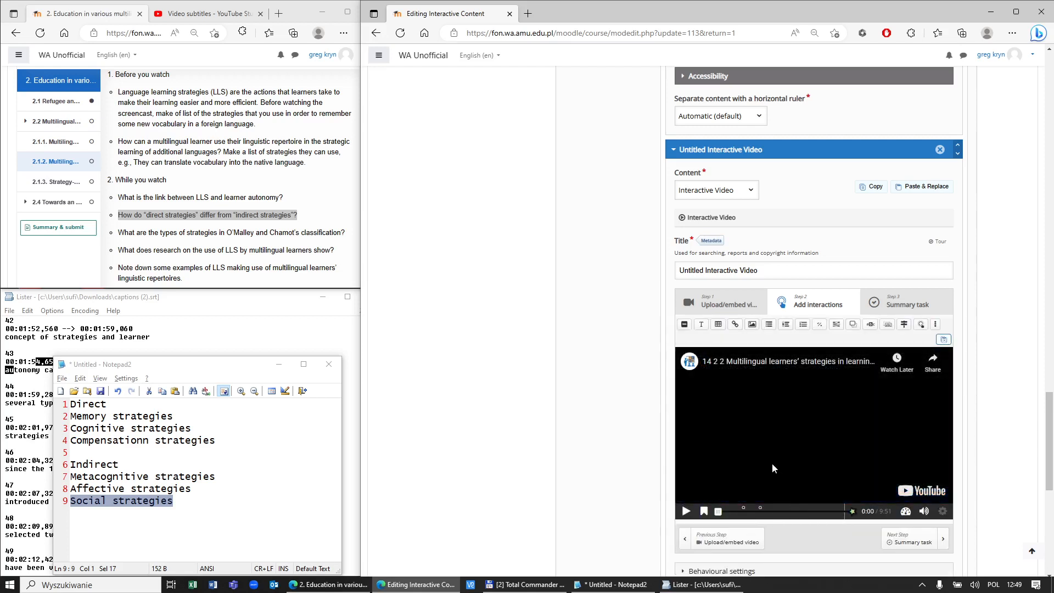
click(760, 511)
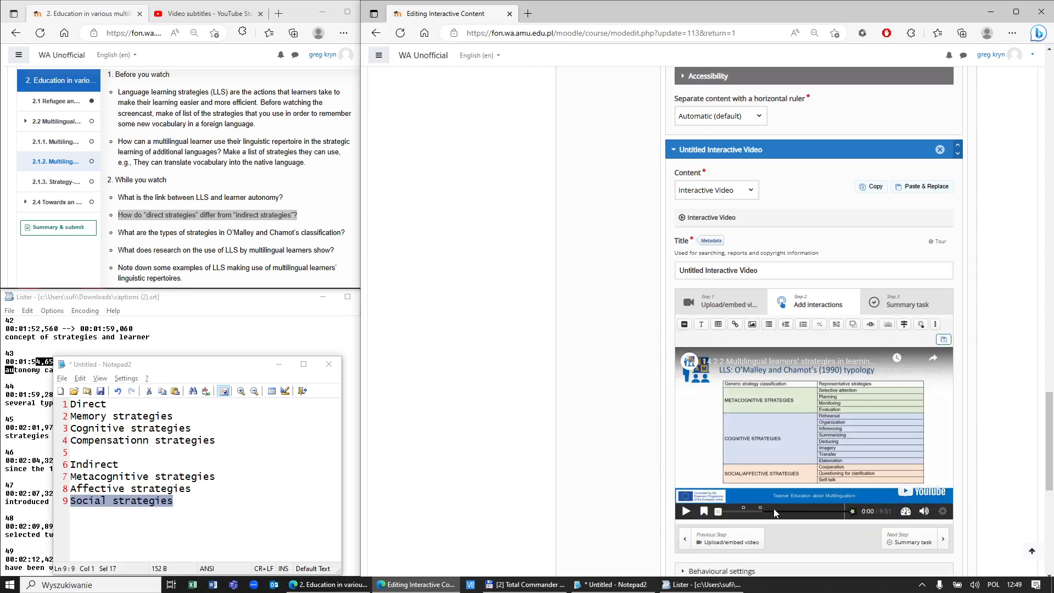
click(687, 399)
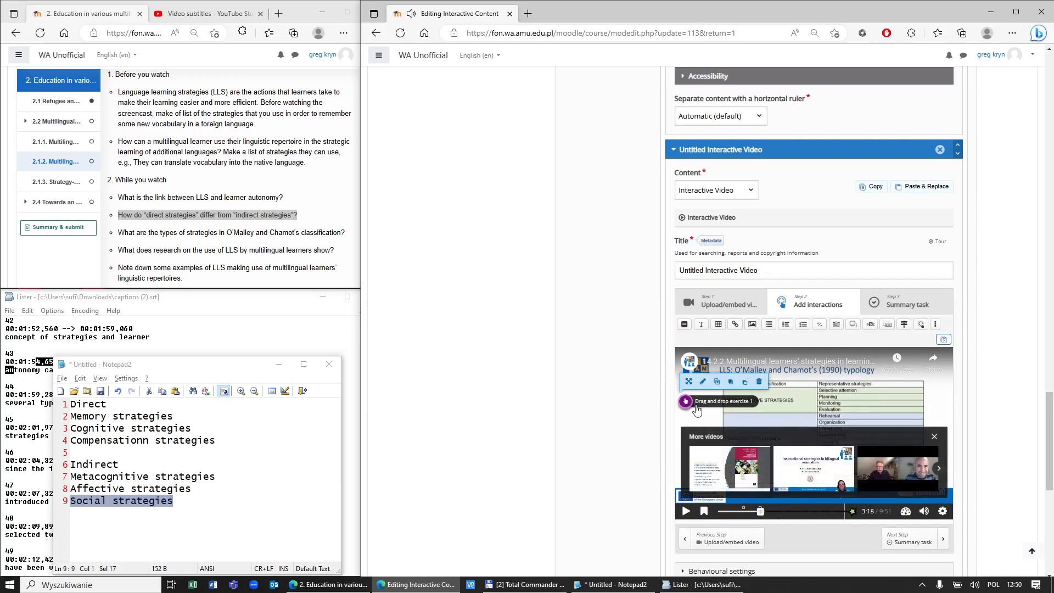
click(703, 382)
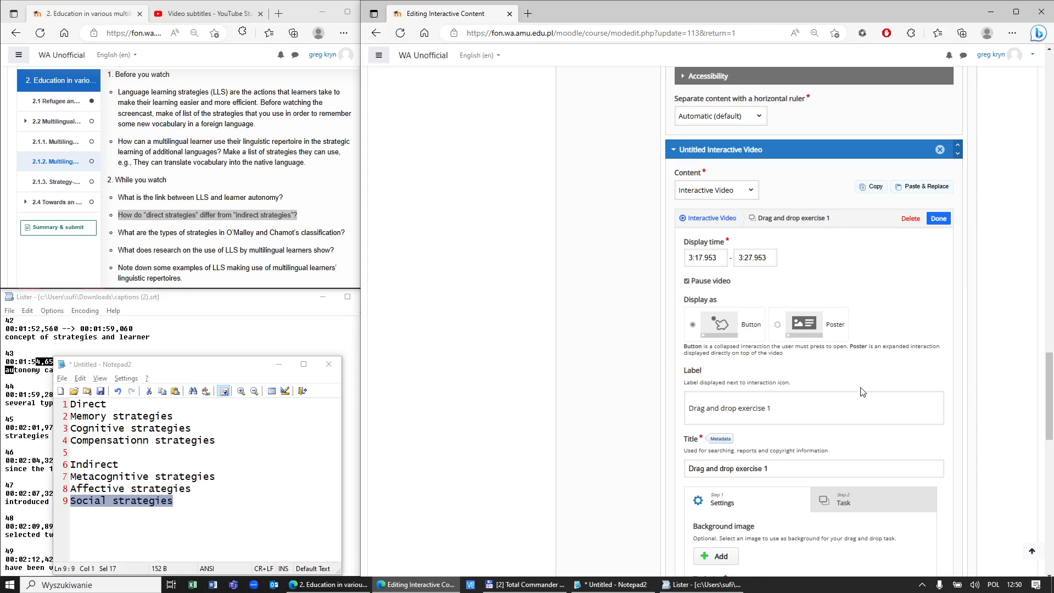
scroll(861, 389, down, 4)
scroll(861, 387, up, 3)
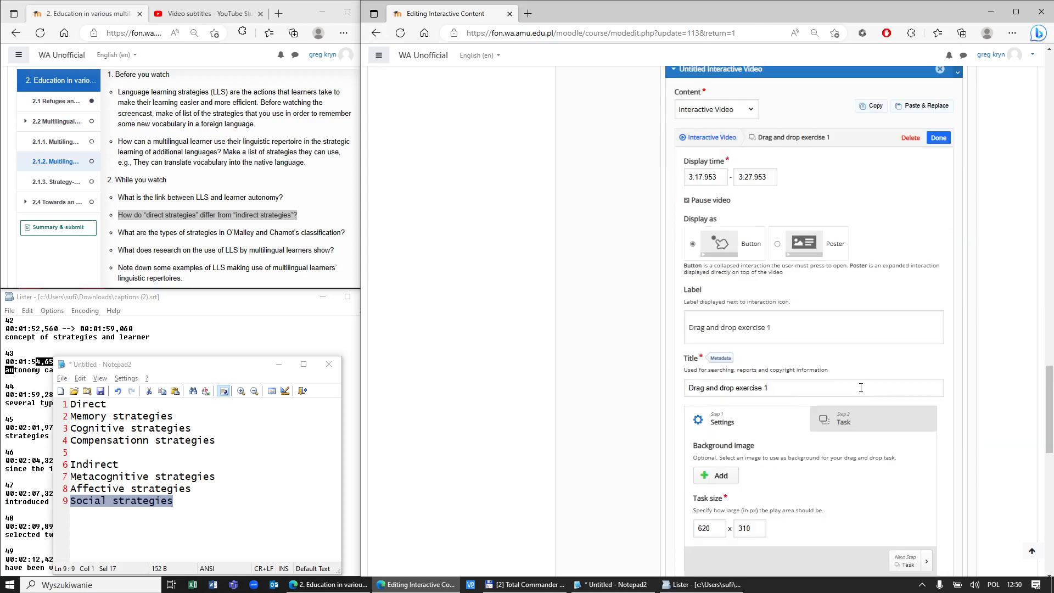
scroll(797, 281, down, 4)
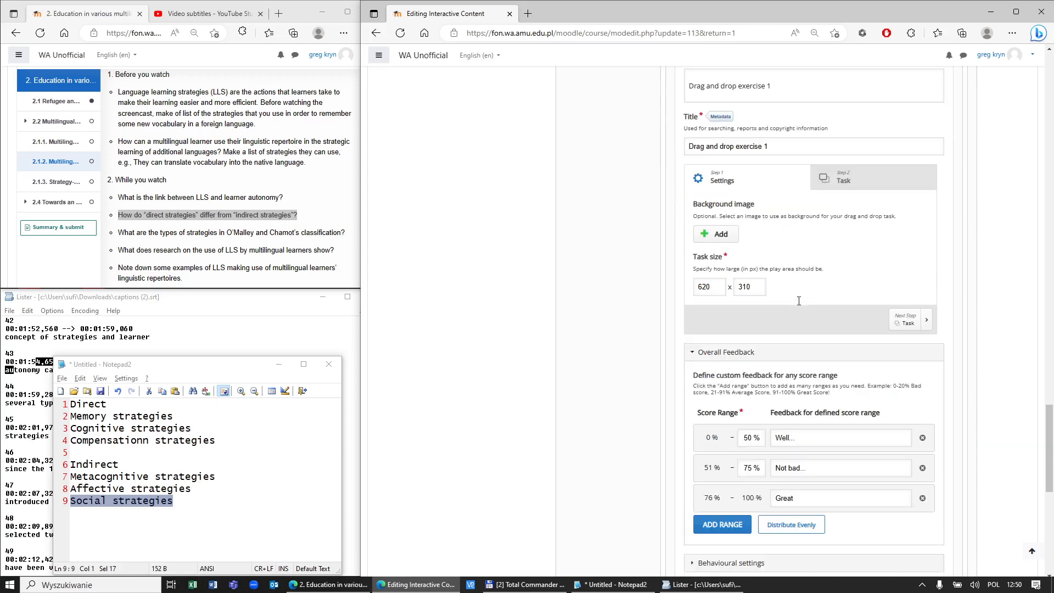
Step: Mark Memory, Cognitive and Compensationn strategies as correct answers for the Direct zone
click(839, 179)
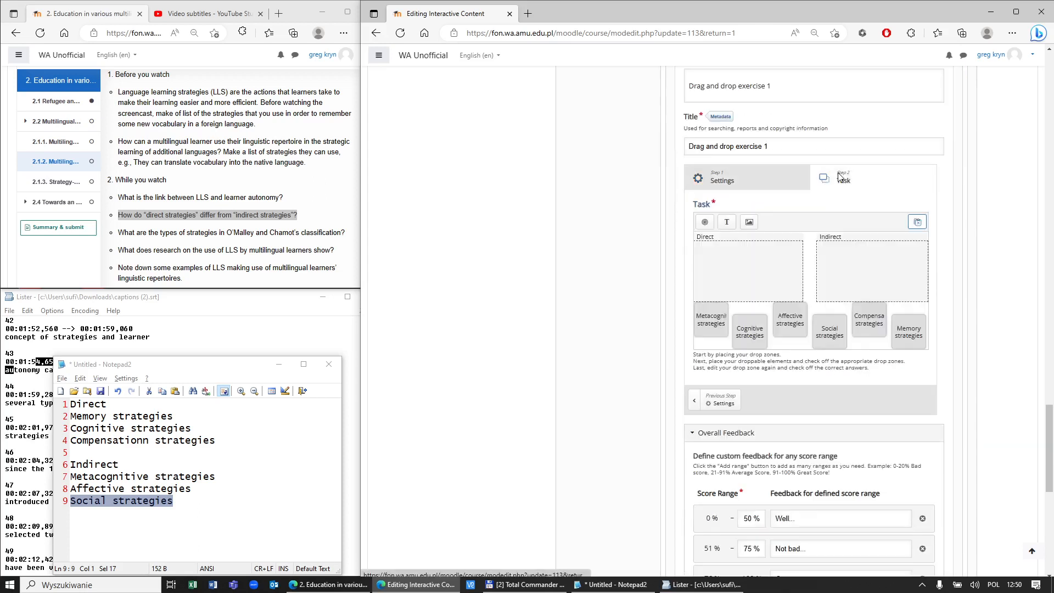
click(748, 280)
double_click(748, 280)
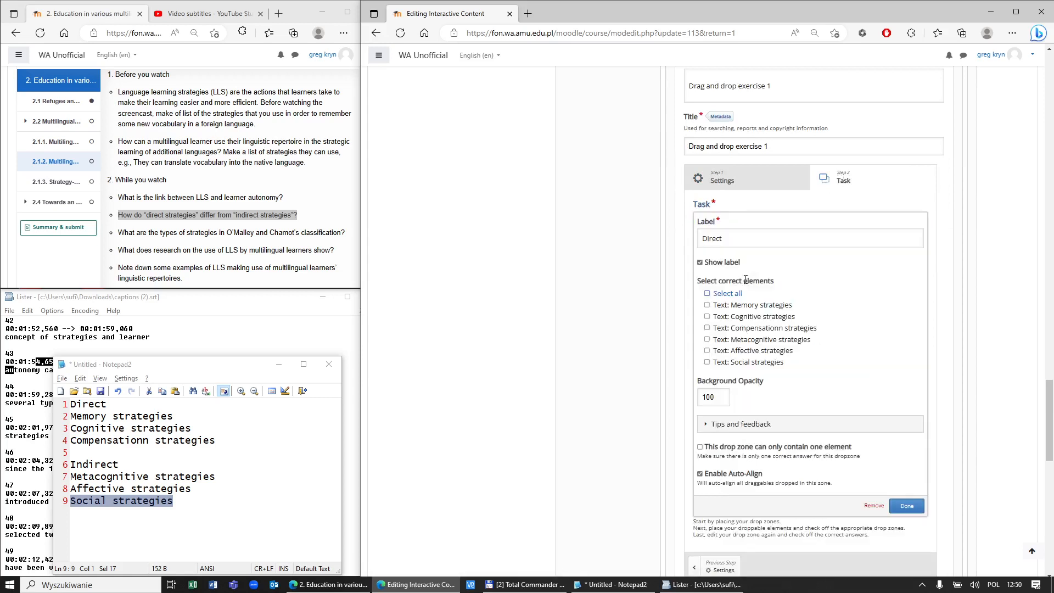
click(907, 507)
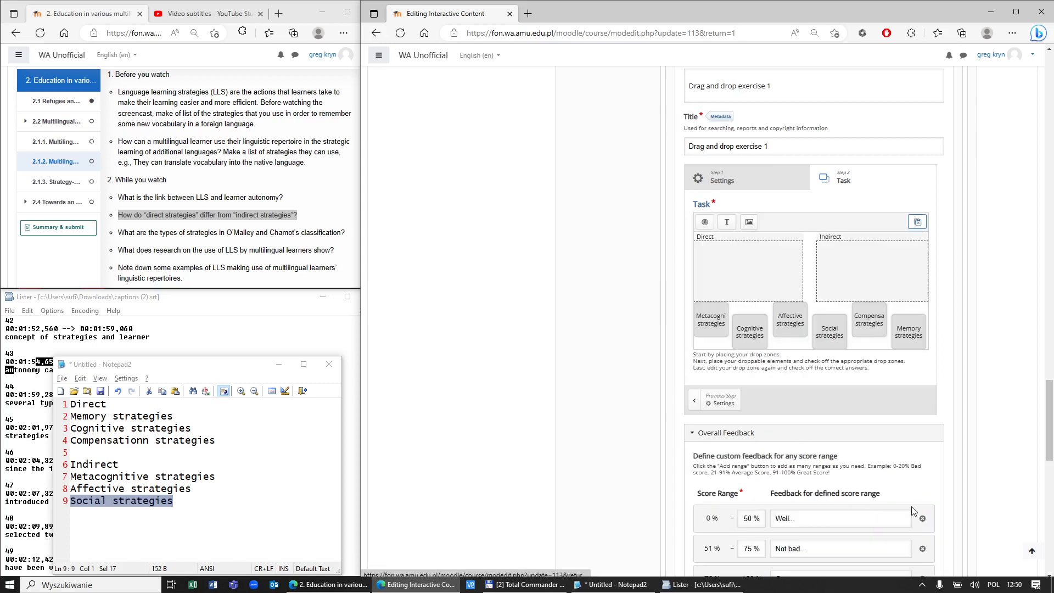
click(718, 256)
click(716, 227)
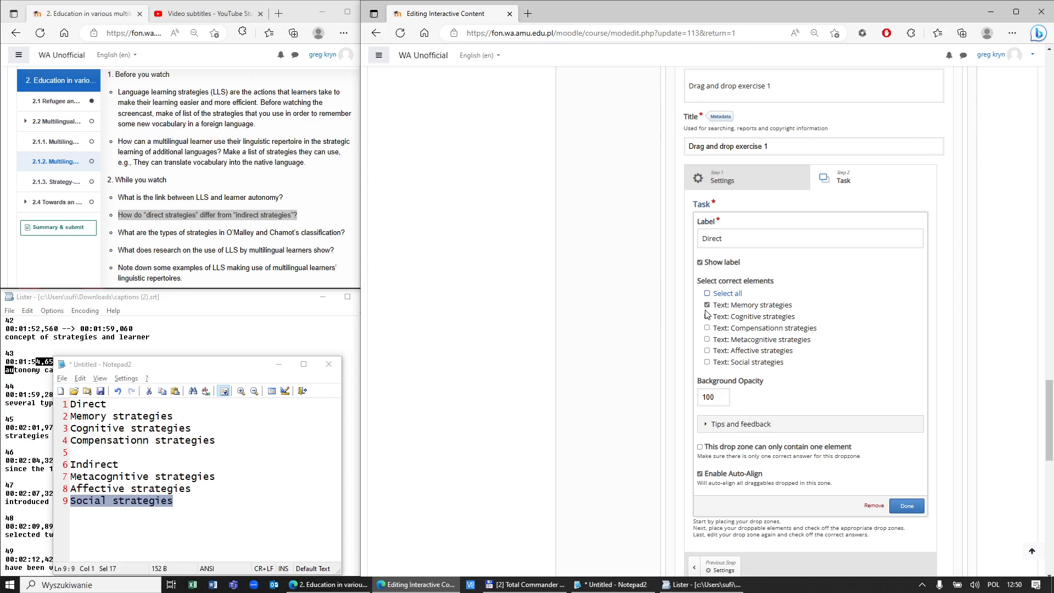
click(707, 328)
click(907, 505)
Step: Confirm Metacognitive, Affective and Social strategies as correct for the Indirect zone
click(843, 243)
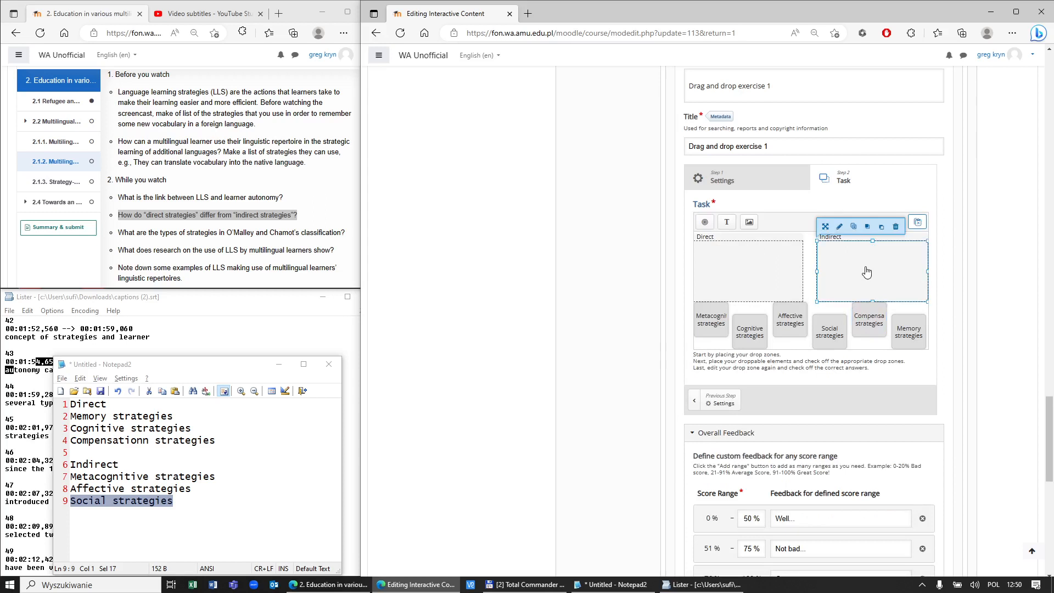
click(839, 226)
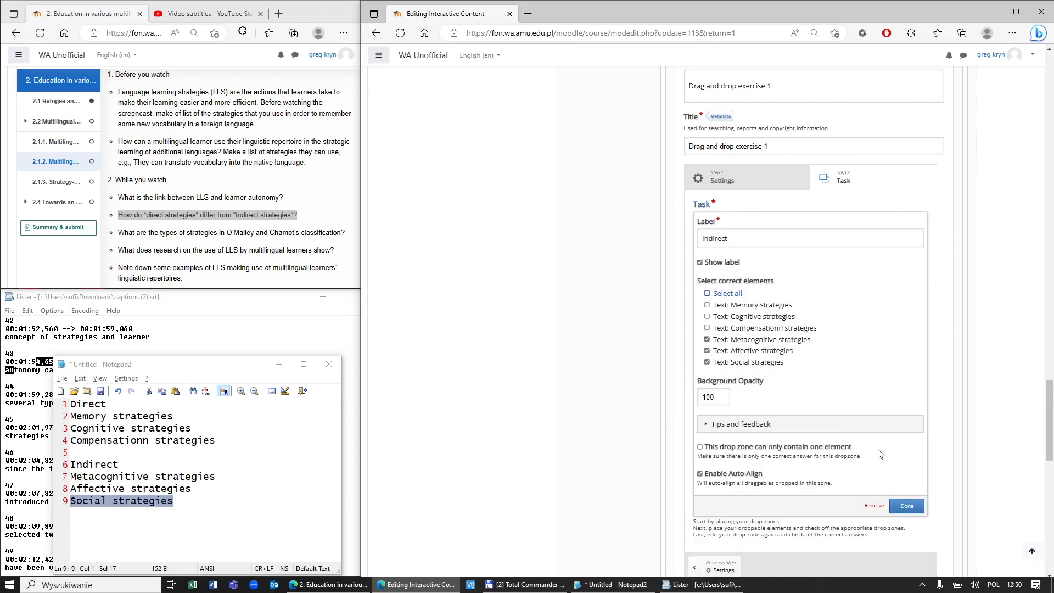
click(907, 505)
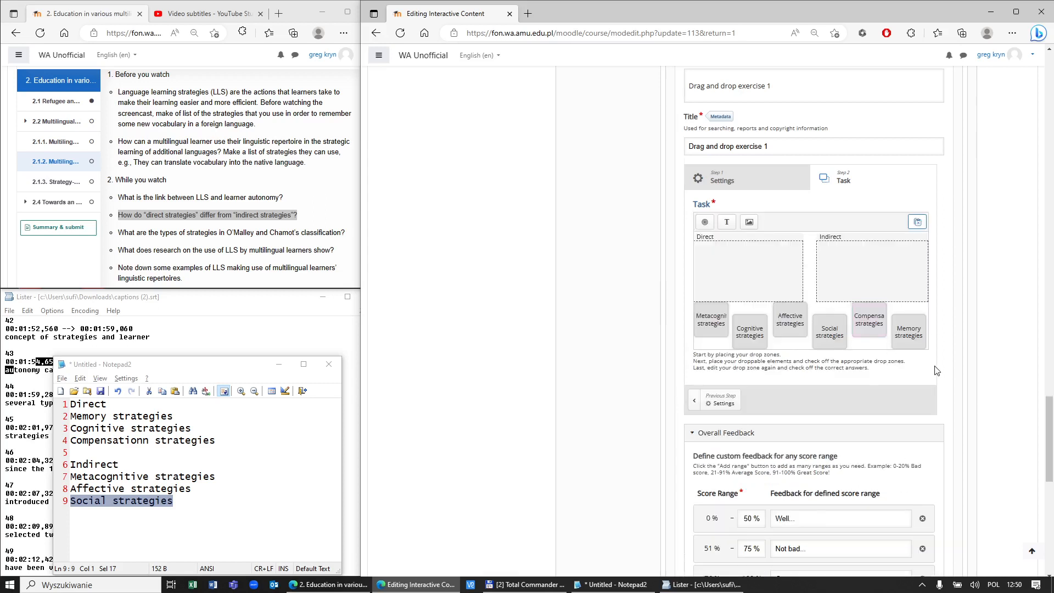
scroll(936, 374, down, 8)
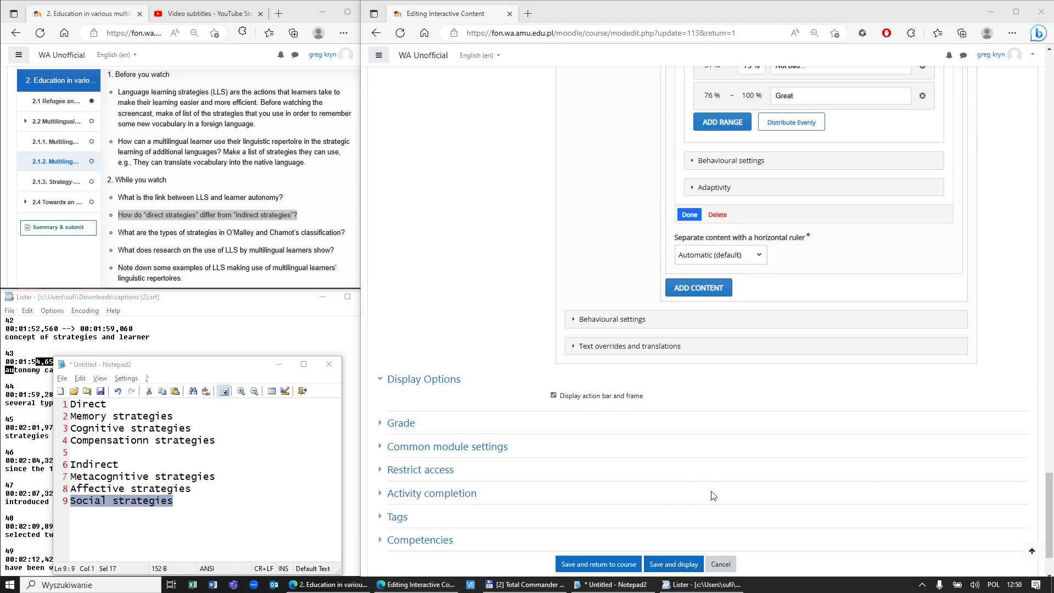
Step: Finish the interaction and save and display the book
click(689, 214)
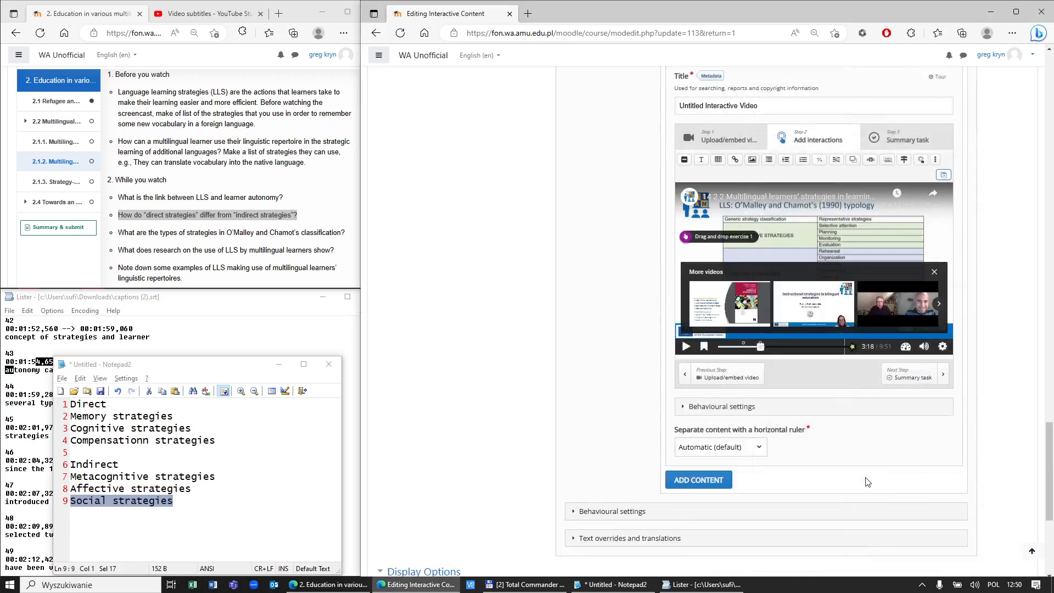
scroll(862, 478, down, 5)
click(678, 482)
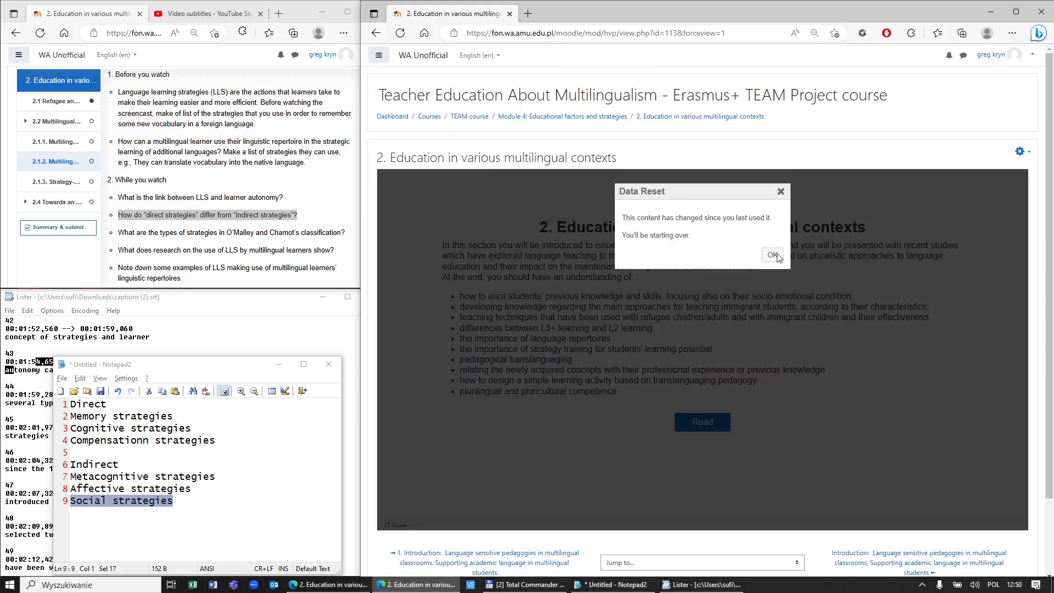
Step: Dismiss the Data Reset notice and open chapter 2.1.2, page 4/7, with its video
click(772, 256)
click(723, 427)
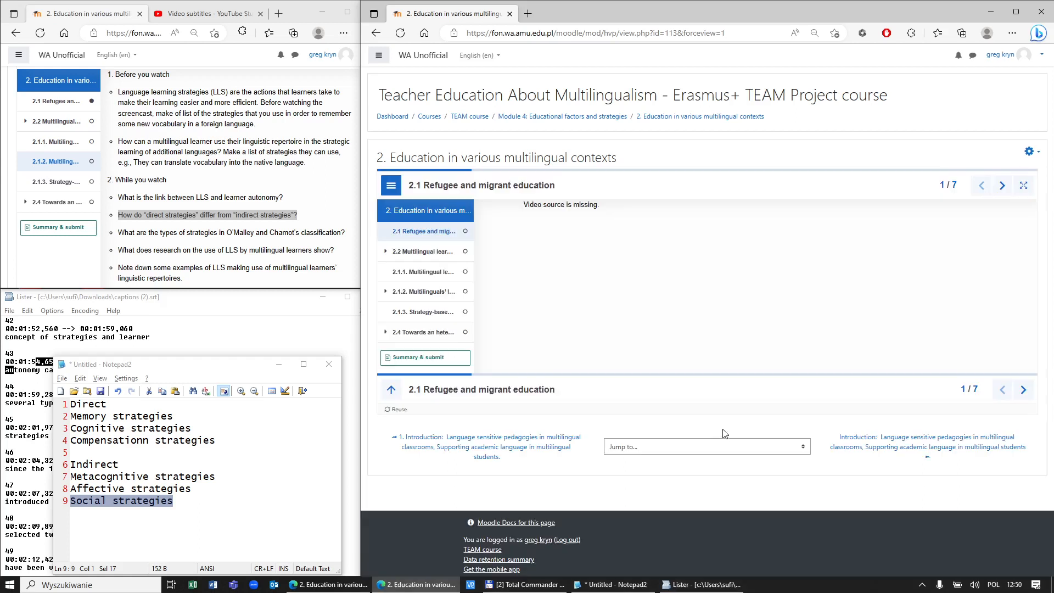
click(423, 292)
scroll(598, 318, down, 5)
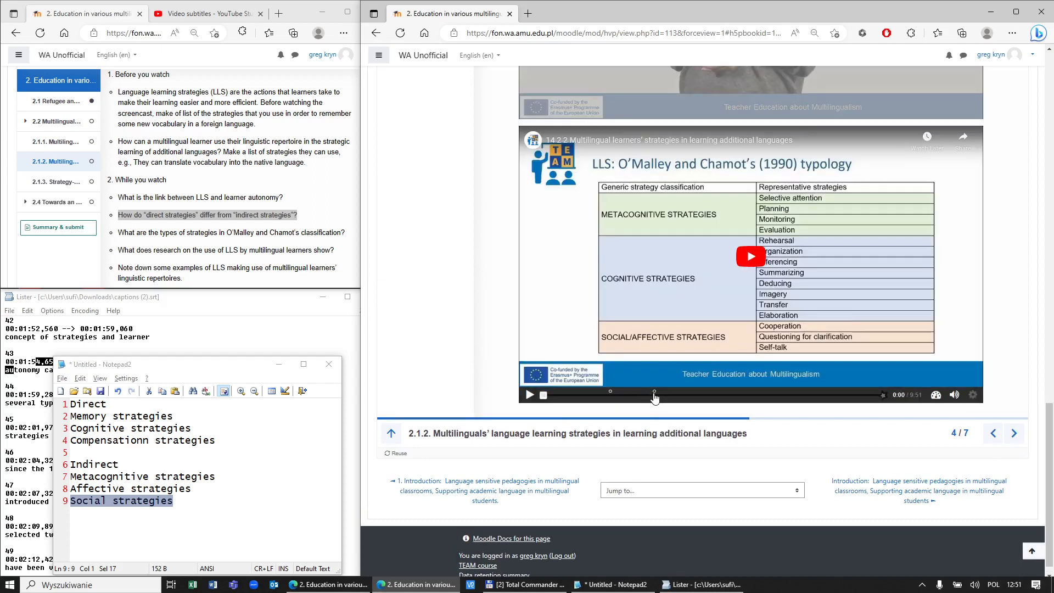
Step: Seek the video to about 3:10, sort the six strategies in exercise 1 and check, scoring 2/6
click(659, 405)
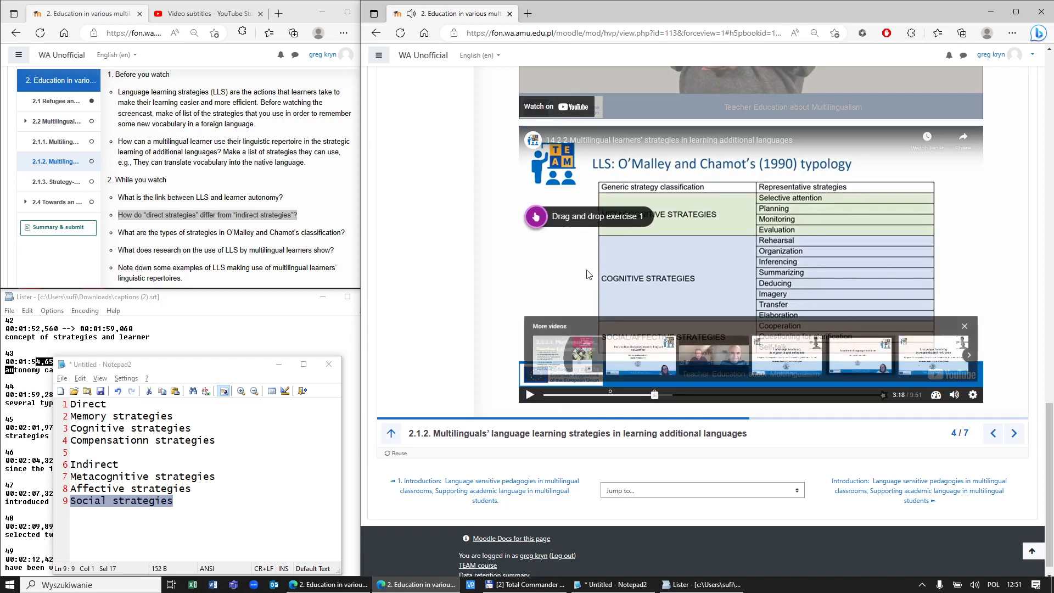
click(539, 218)
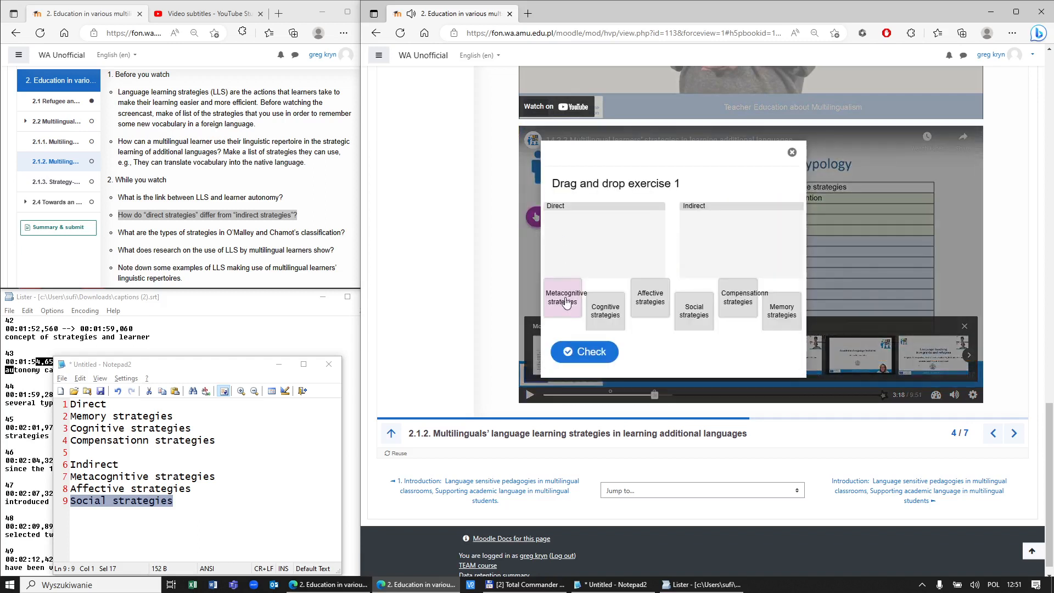
drag(780, 313, 557, 233)
drag(782, 310, 584, 242)
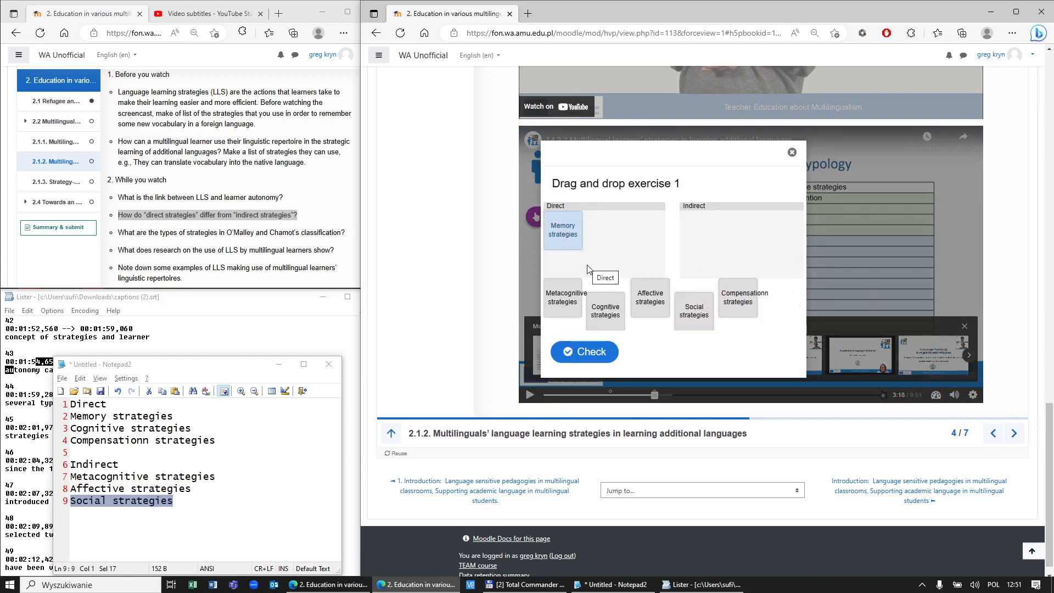
drag(609, 291, 594, 255)
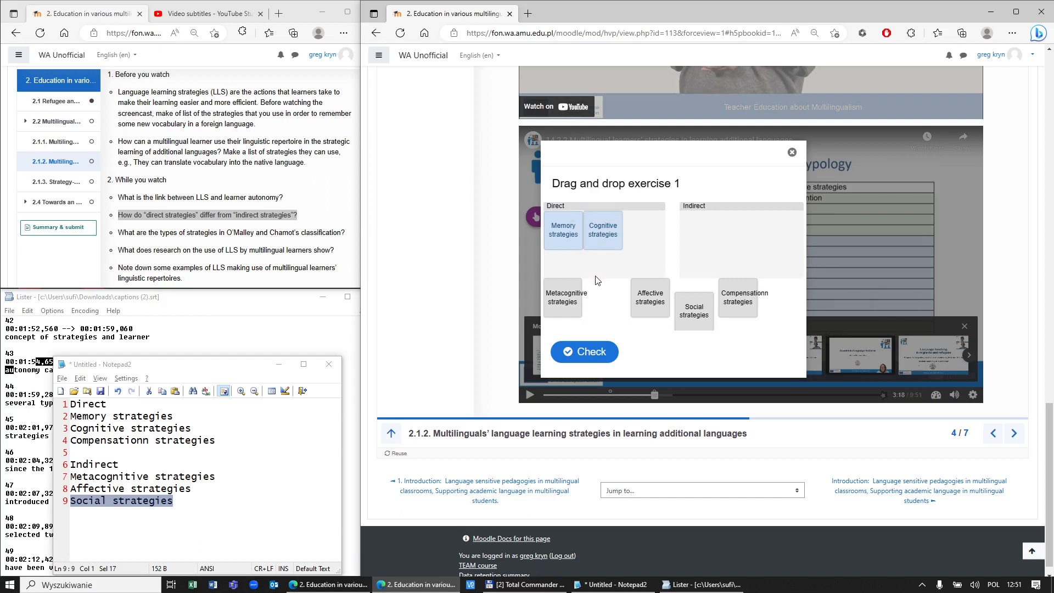
drag(730, 301, 640, 255)
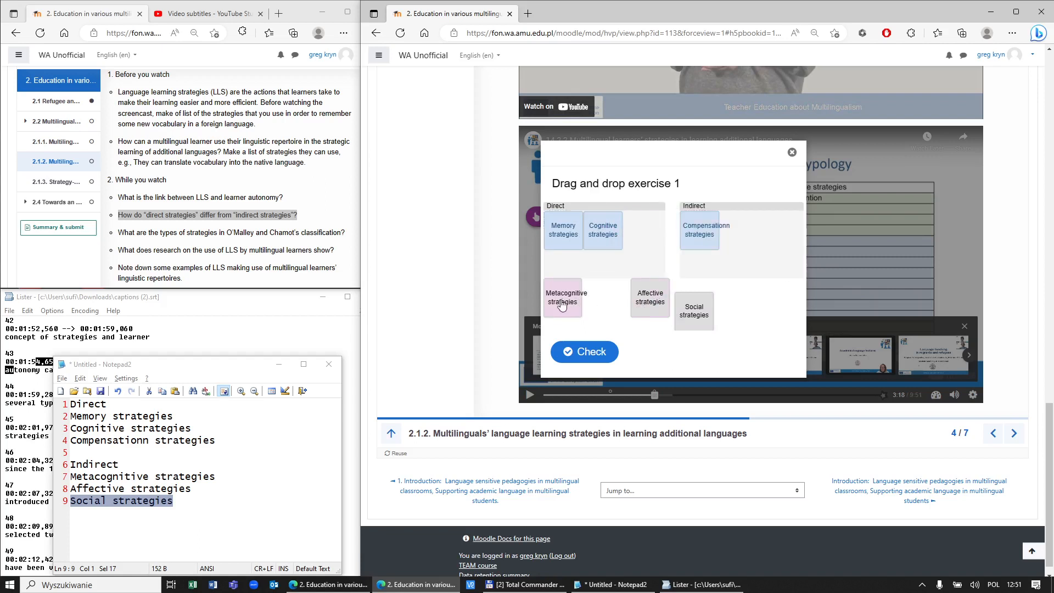
drag(561, 305, 640, 251)
drag(650, 303, 733, 249)
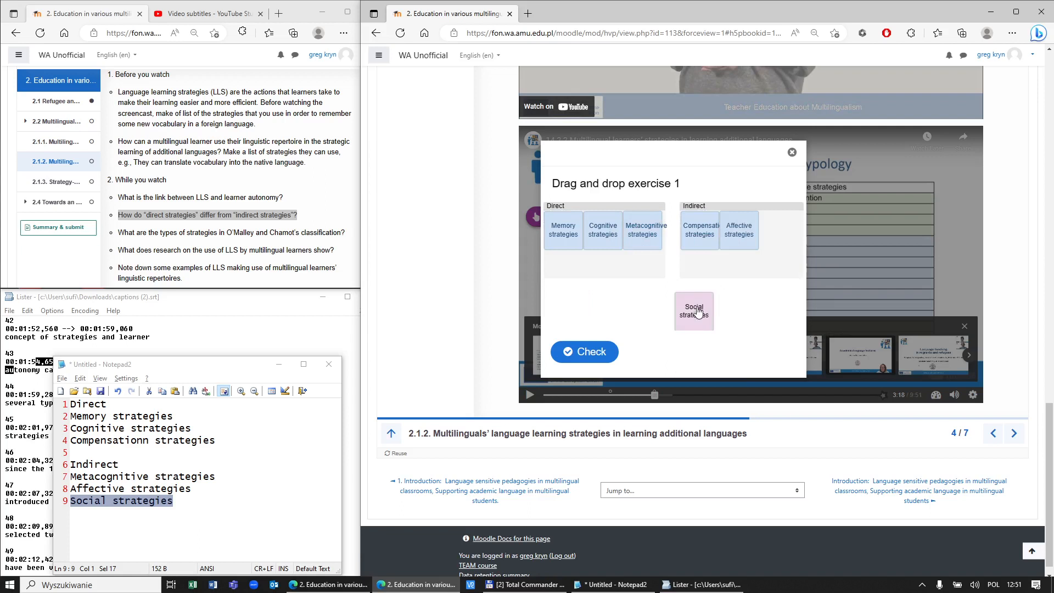
drag(697, 306, 779, 228)
click(588, 352)
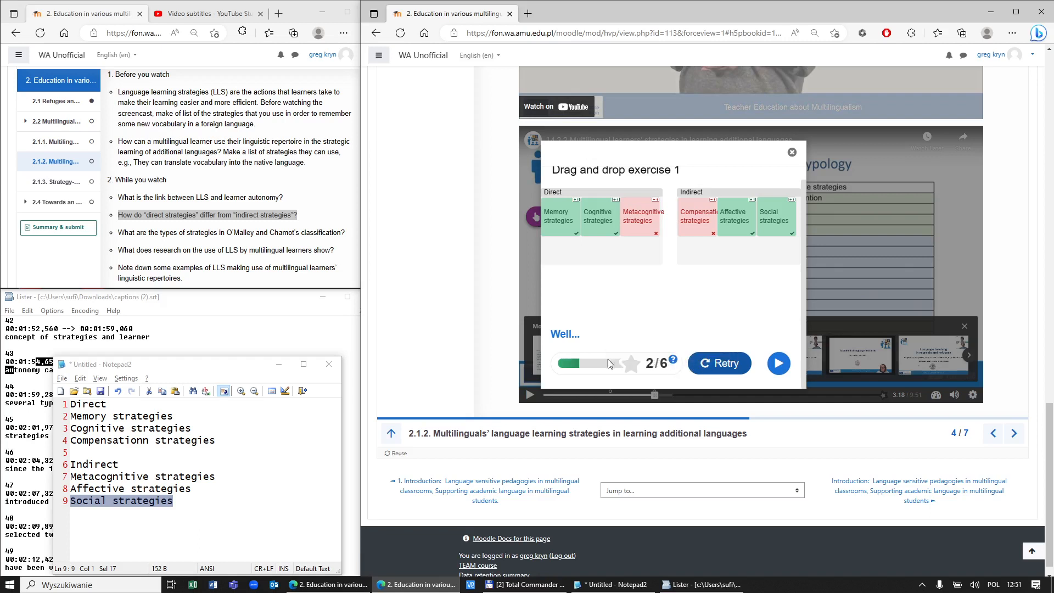
Step: Retry with Memory, Cognitive, Compensationn in Direct and Affective, Social in Indirect, scoring 5/6, then reset
drag(550, 335, 602, 341)
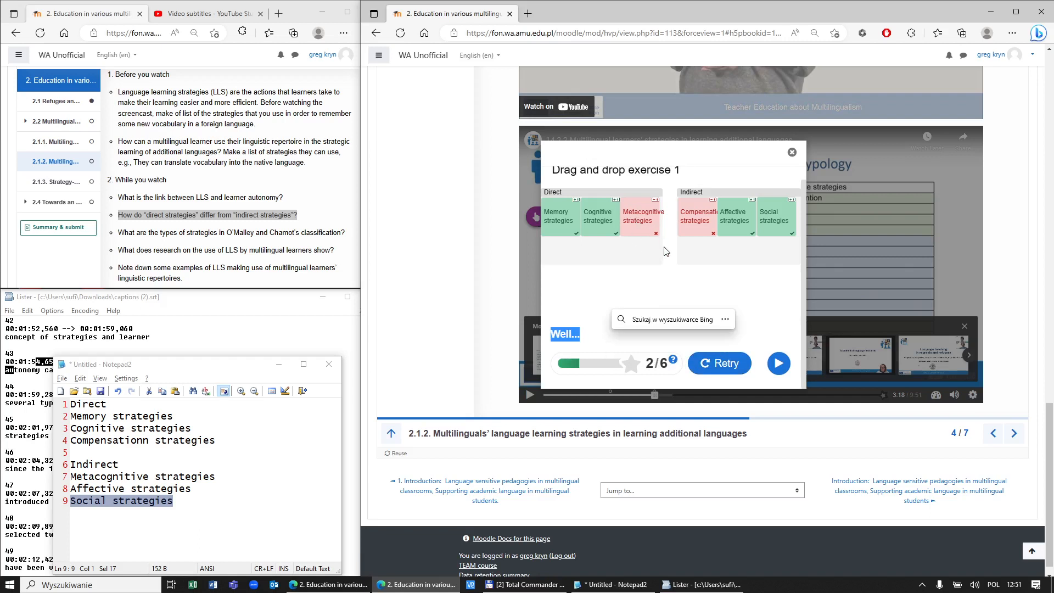
click(712, 364)
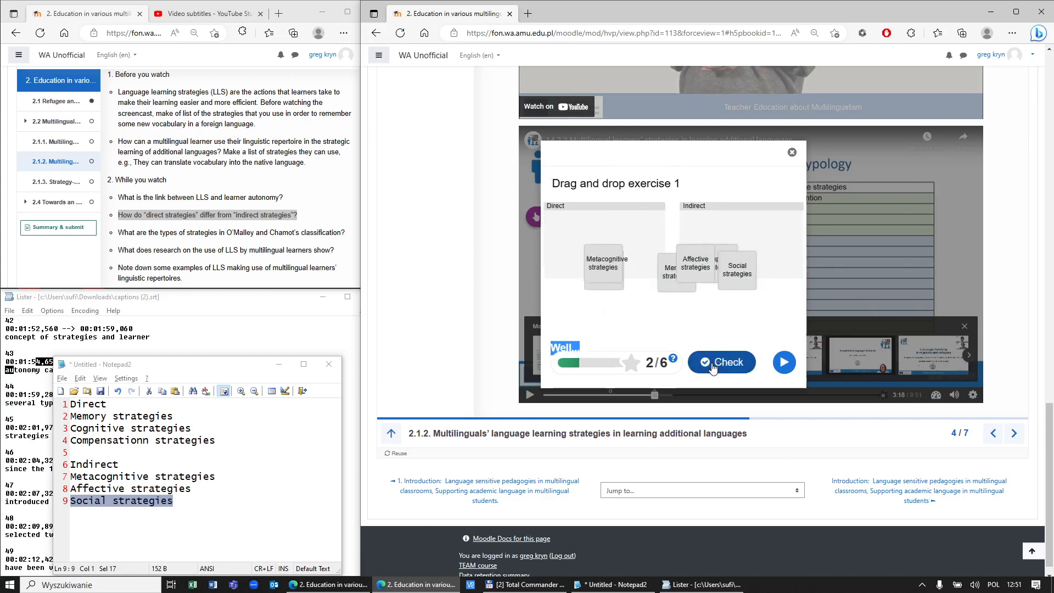
drag(782, 311, 598, 236)
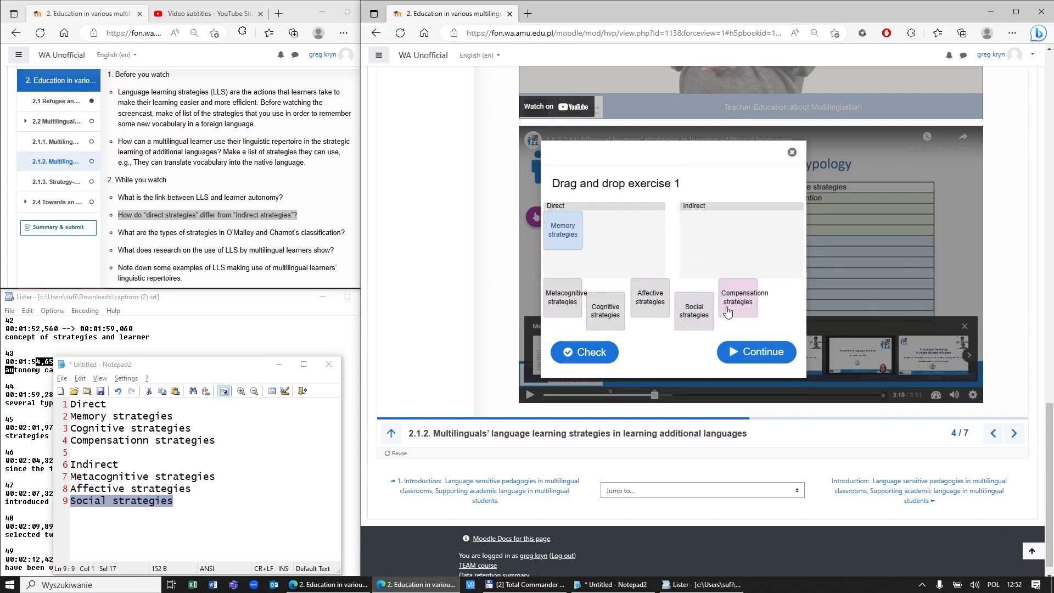
drag(614, 314, 596, 243)
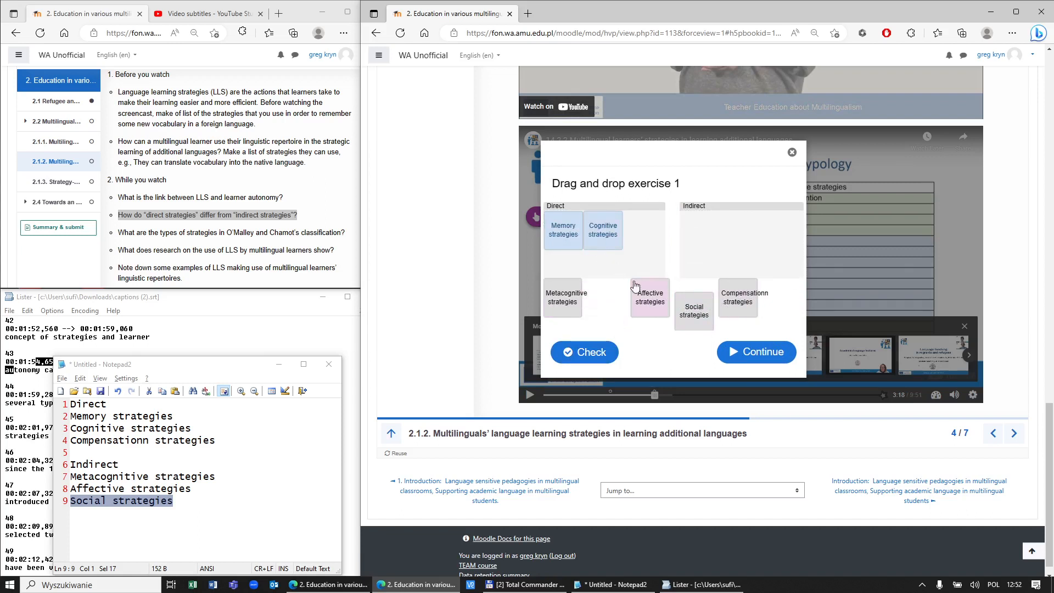
drag(736, 299, 645, 231)
drag(650, 297, 687, 229)
drag(694, 311, 739, 229)
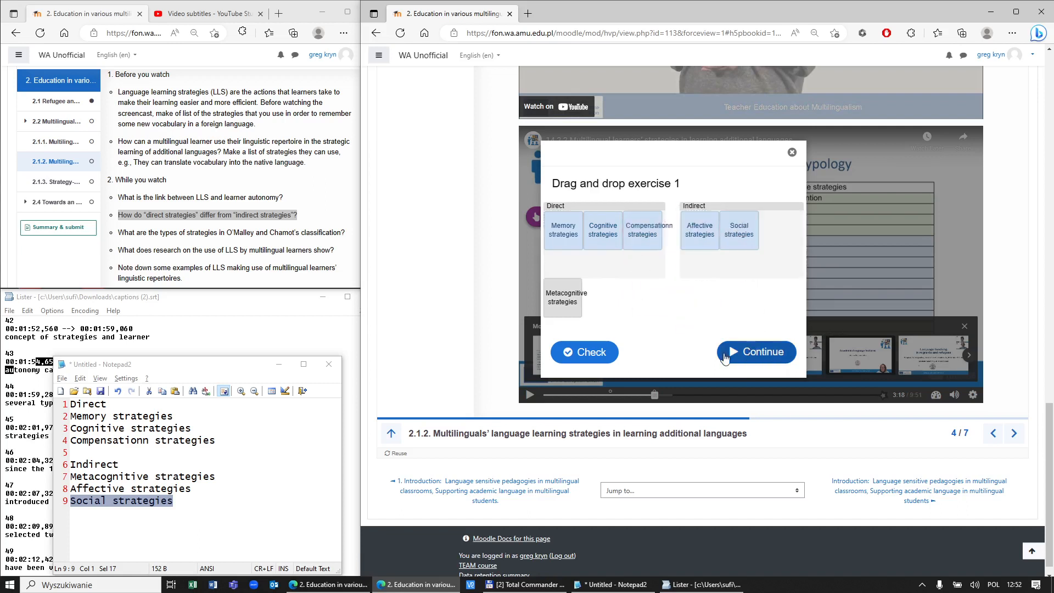
click(583, 352)
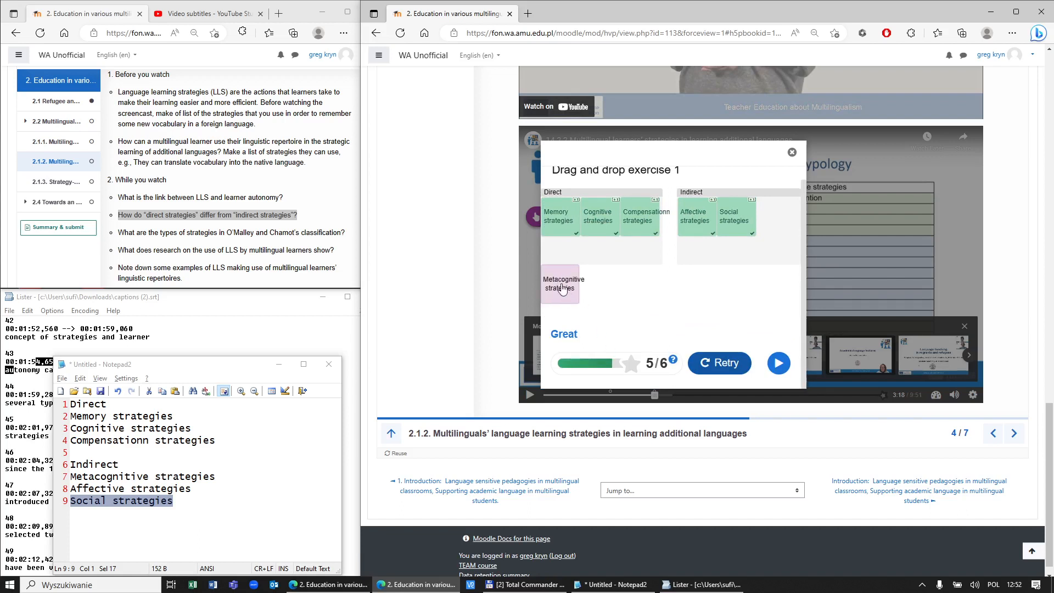
click(721, 365)
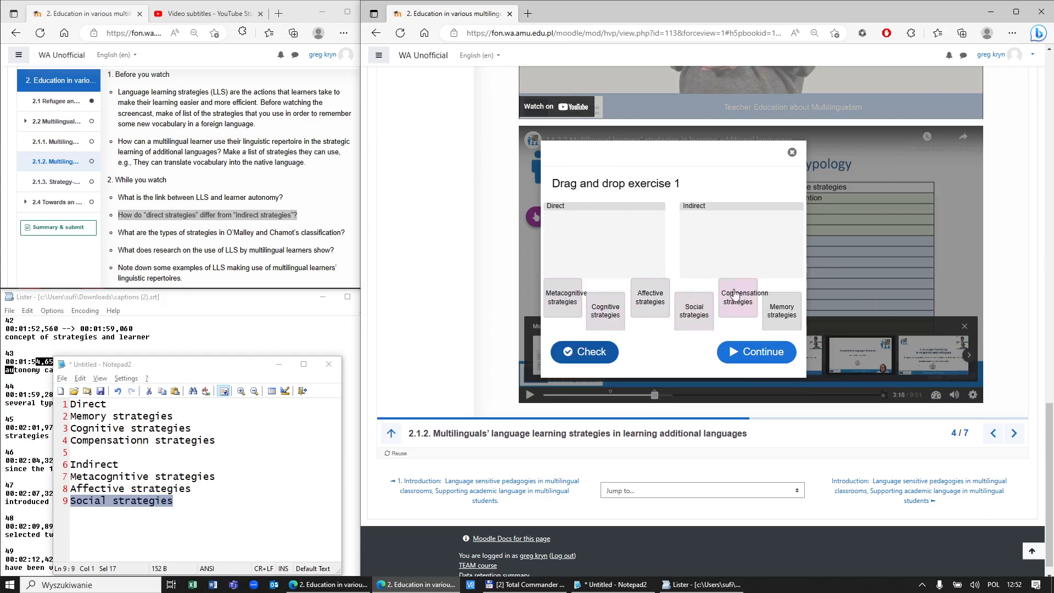
Step: Place Memory, Cognitive and Compensation strategies in Direct, check the answer, then reset the exercise
drag(777, 310, 571, 251)
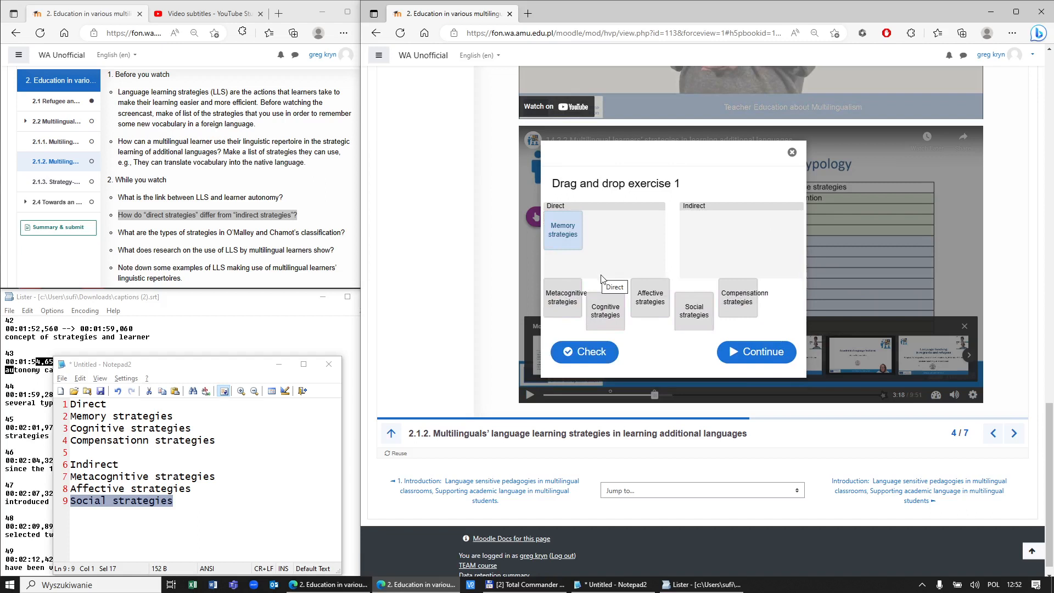
drag(606, 313, 602, 239)
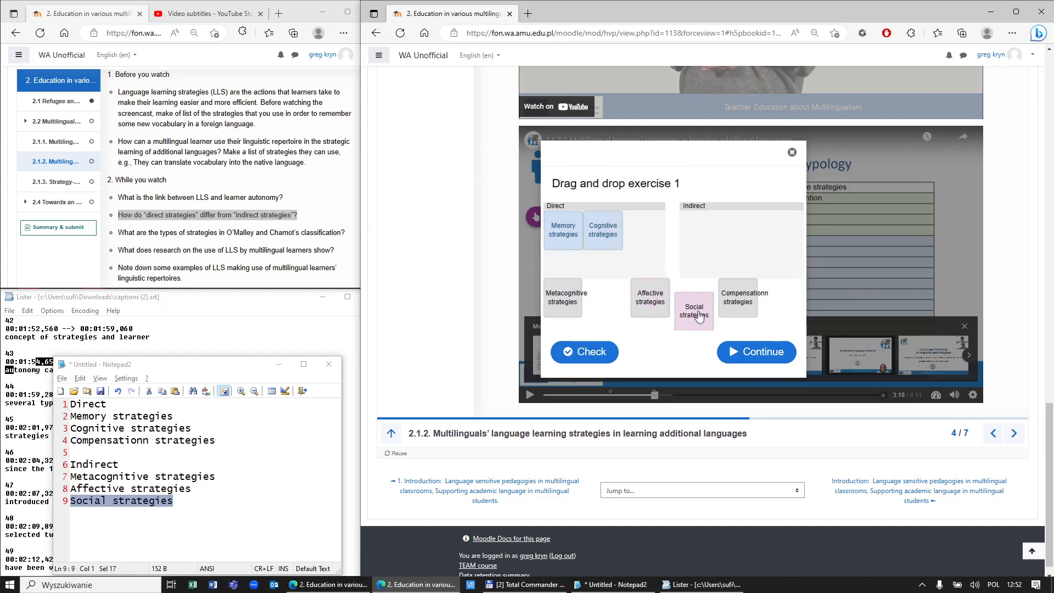
drag(742, 306, 638, 248)
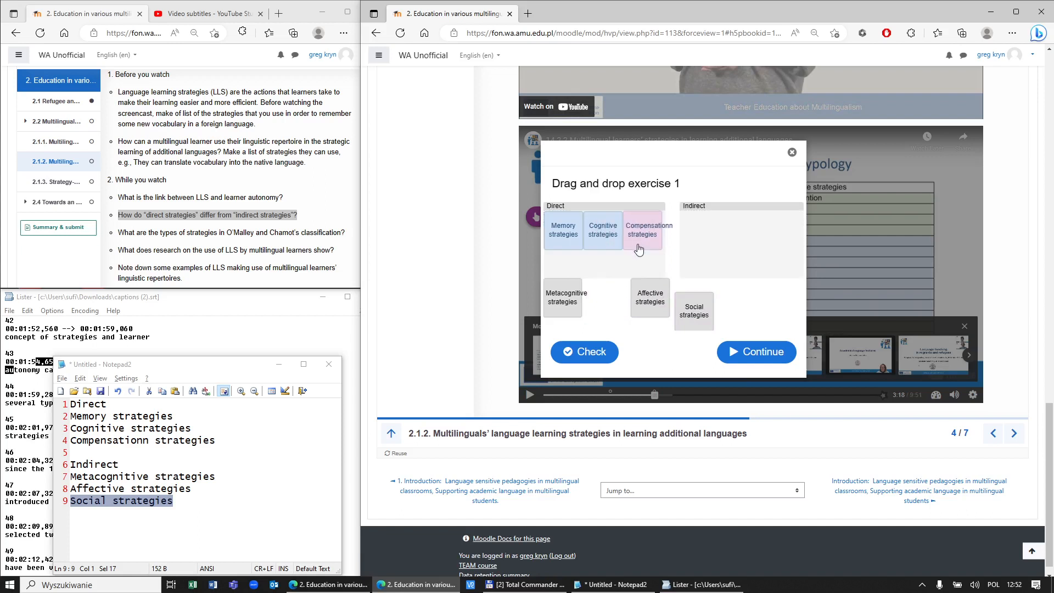
click(614, 354)
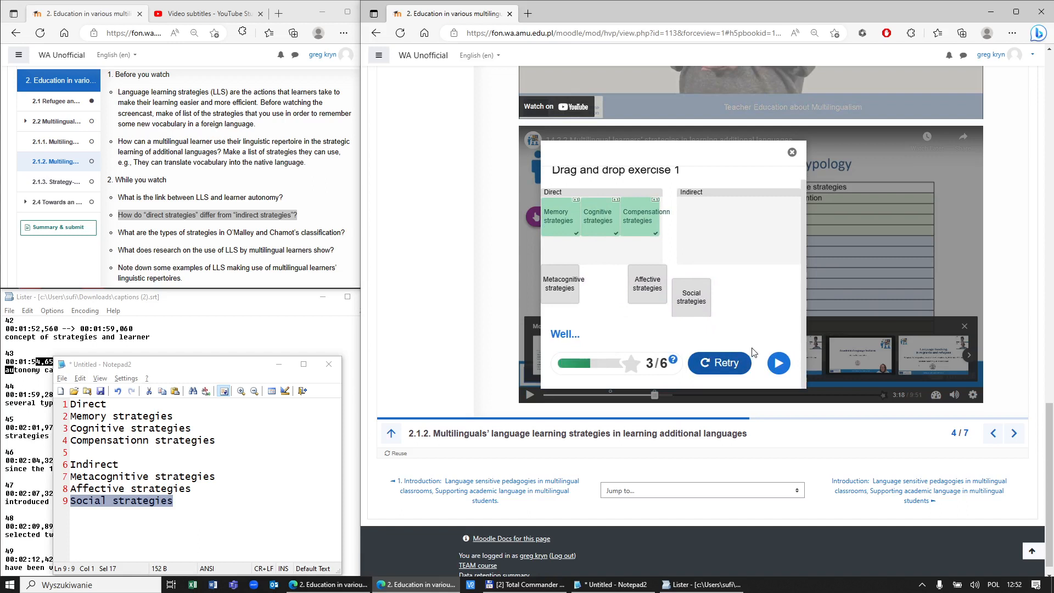
click(739, 370)
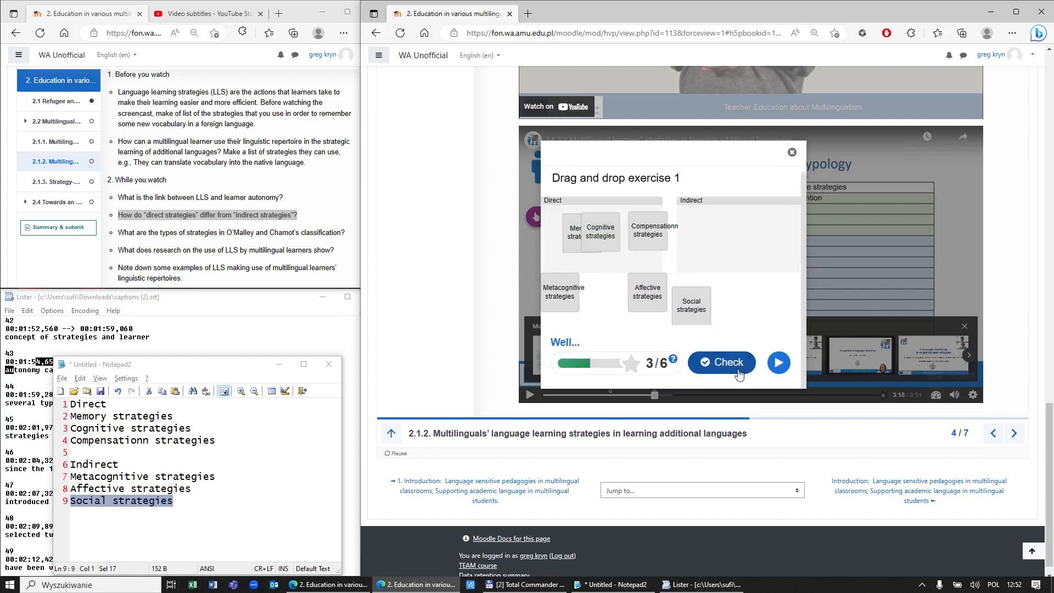
Step: Sort Memory, Compensation and Cognitive into Direct and Affective, Social and Metacognitive into Indirect, then check for 6/6
drag(778, 318, 593, 252)
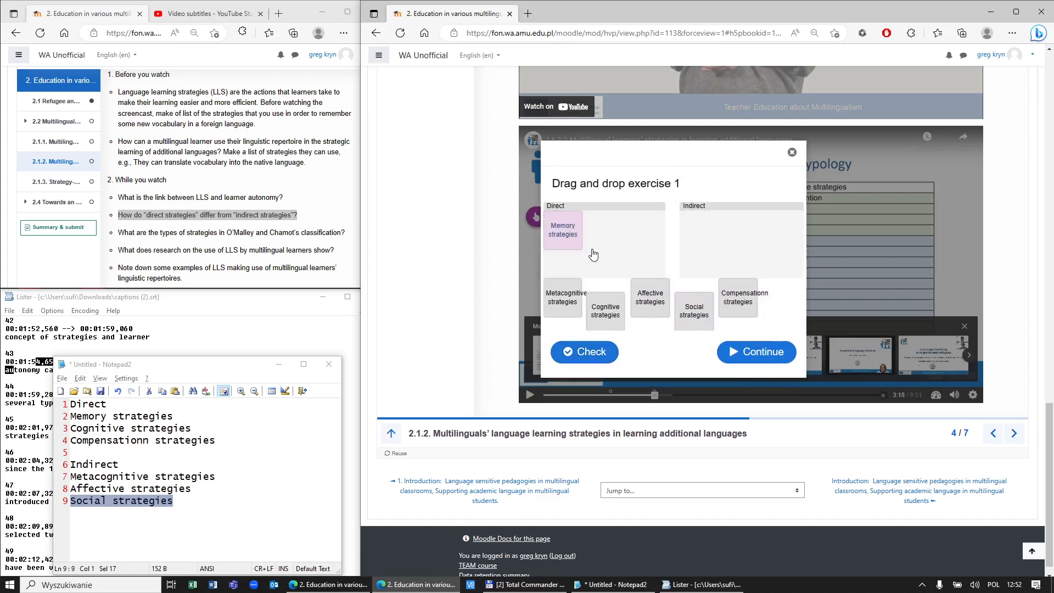
drag(735, 306, 610, 232)
drag(610, 312, 611, 233)
drag(650, 299, 697, 231)
drag(695, 308, 741, 230)
drag(573, 305, 760, 236)
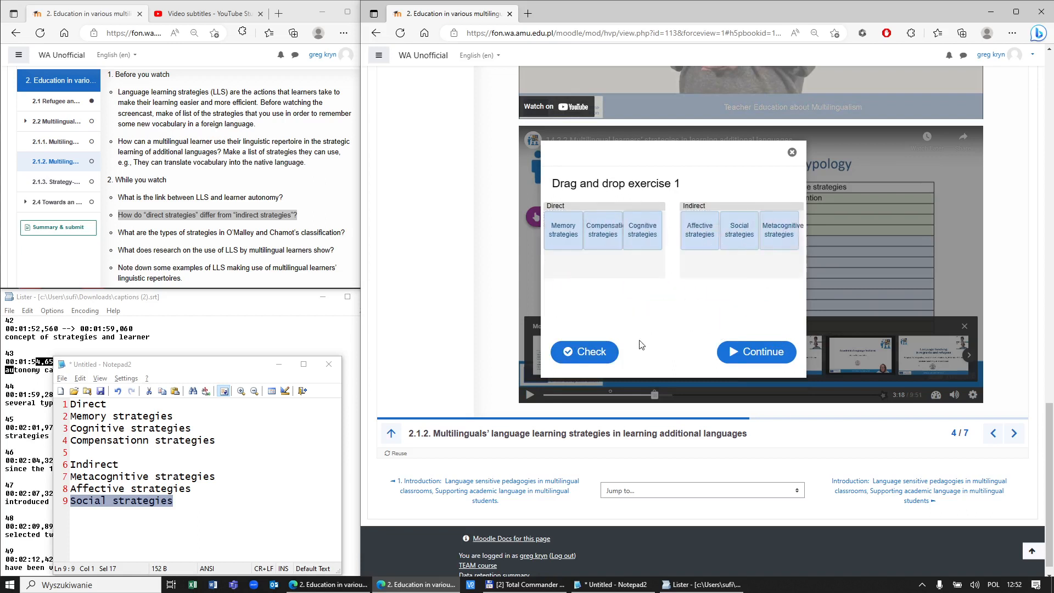
click(584, 351)
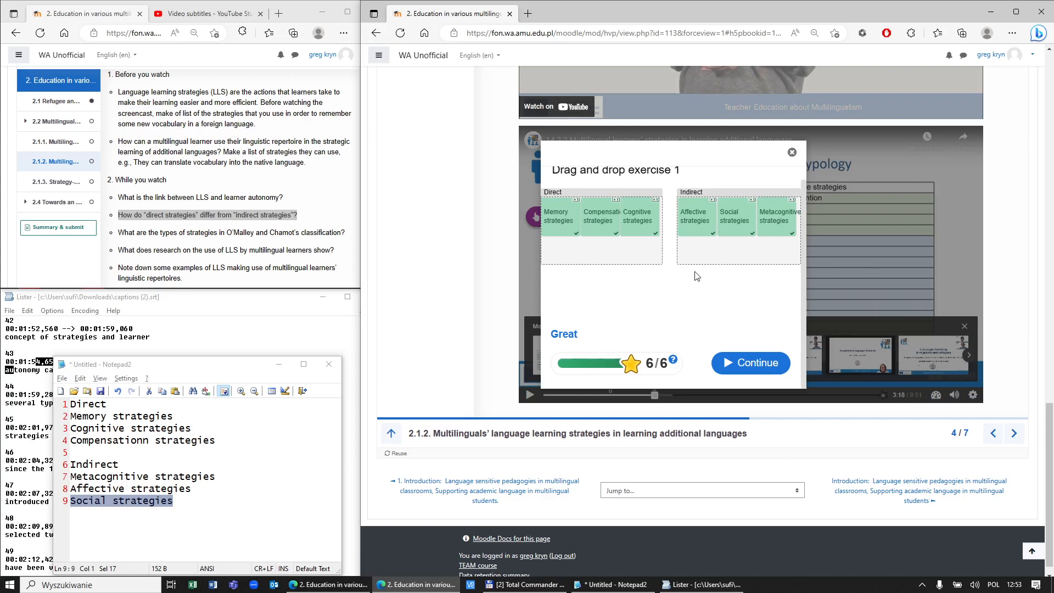
Step: Dismiss the 6/6 result, pause the interactive video, and bring the left course window forward
click(742, 364)
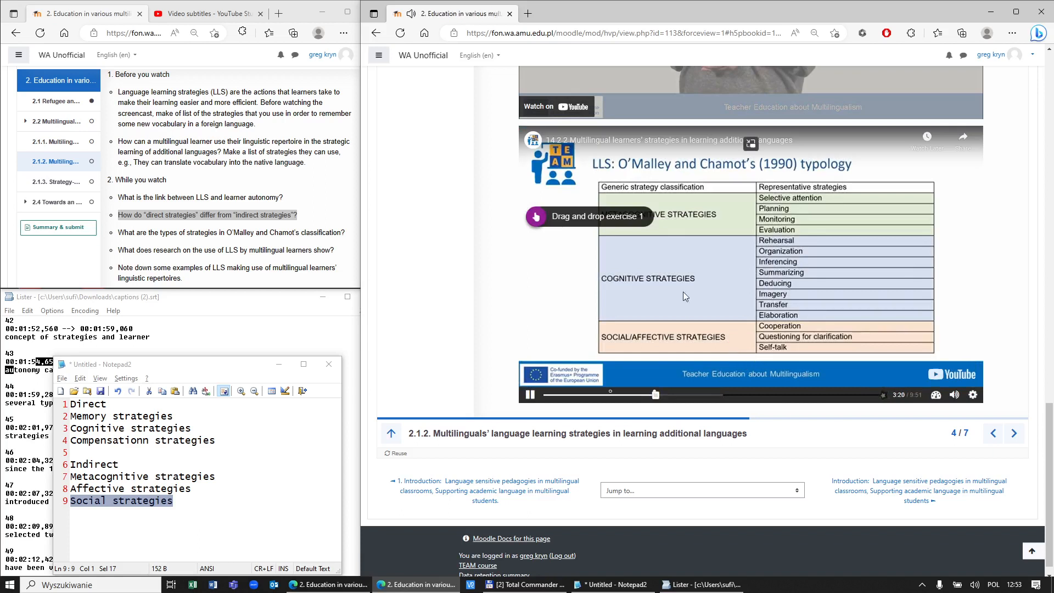
click(532, 402)
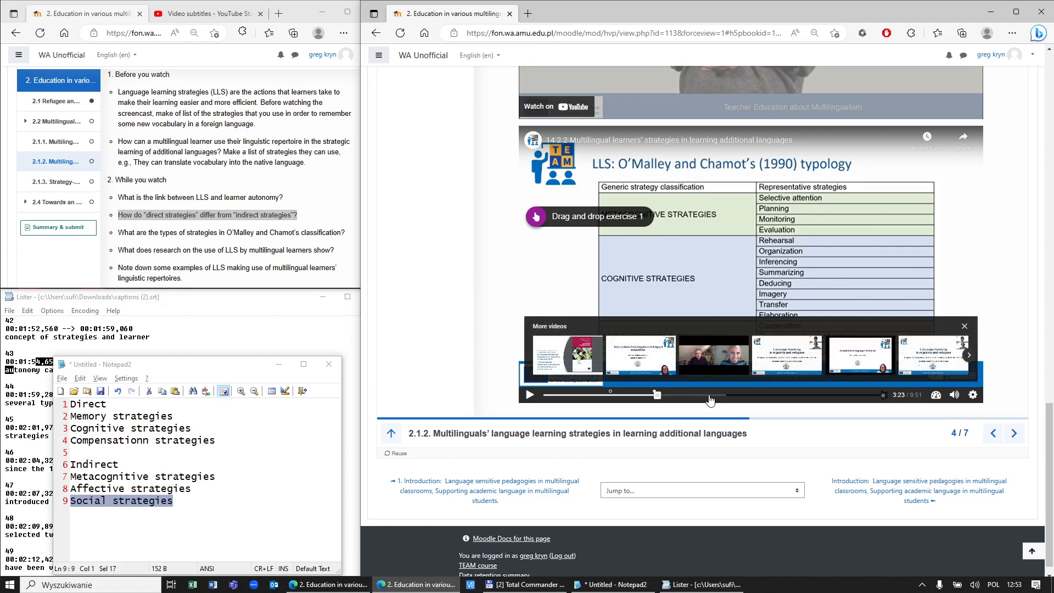
click(208, 245)
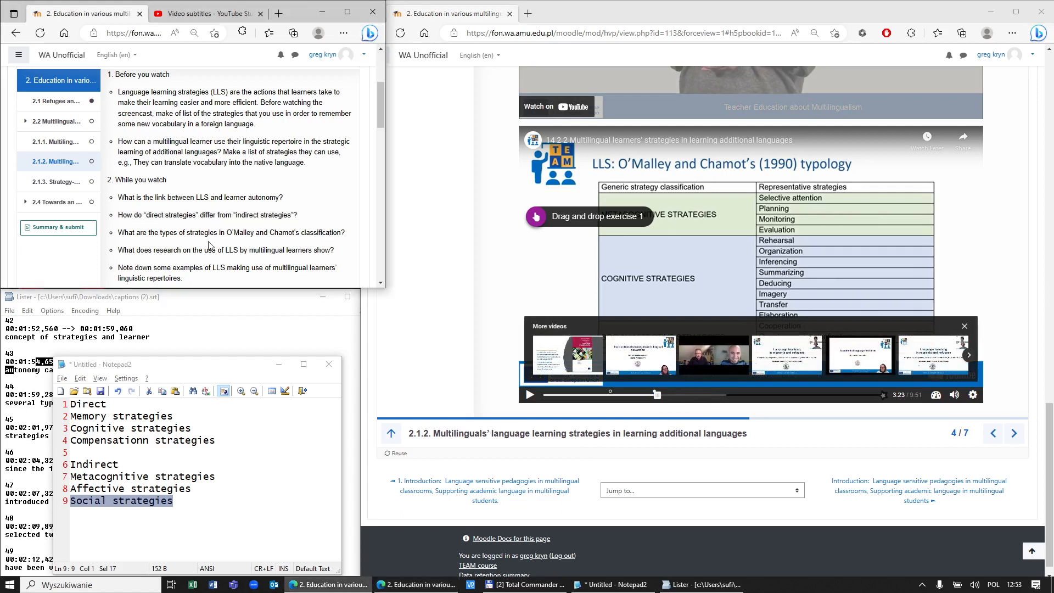
drag(122, 233, 273, 267)
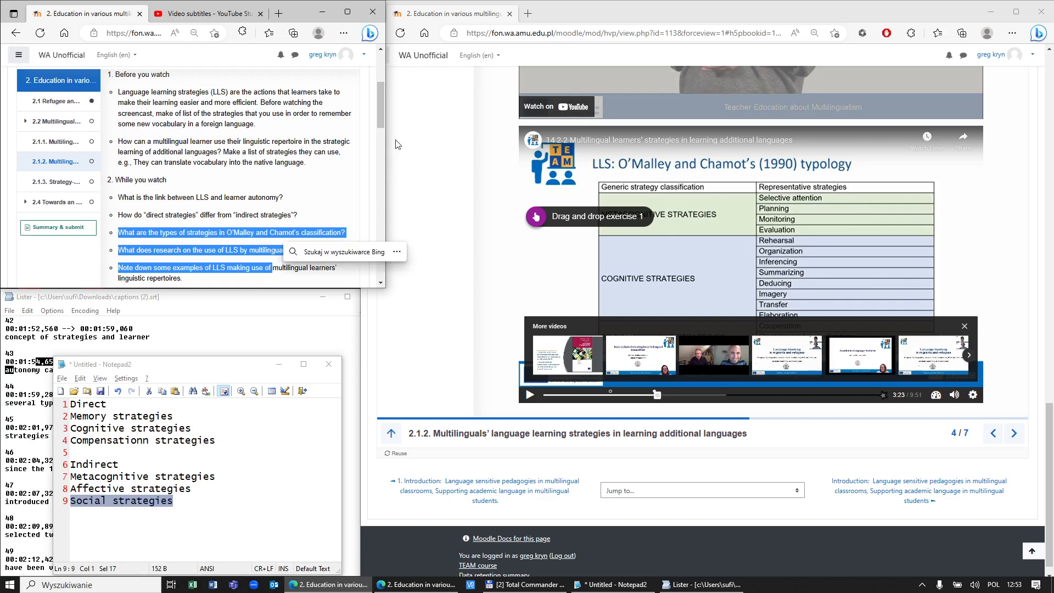
scroll(381, 121, down, 1)
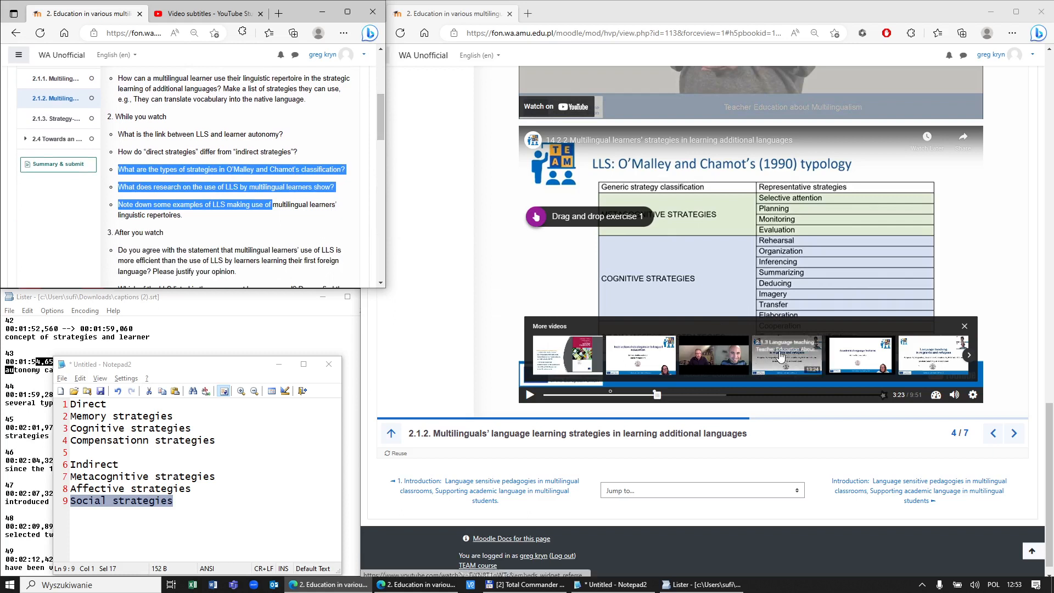
scroll(785, 357, up, 2)
drag(1049, 429, 1052, 185)
scroll(811, 279, down, 10)
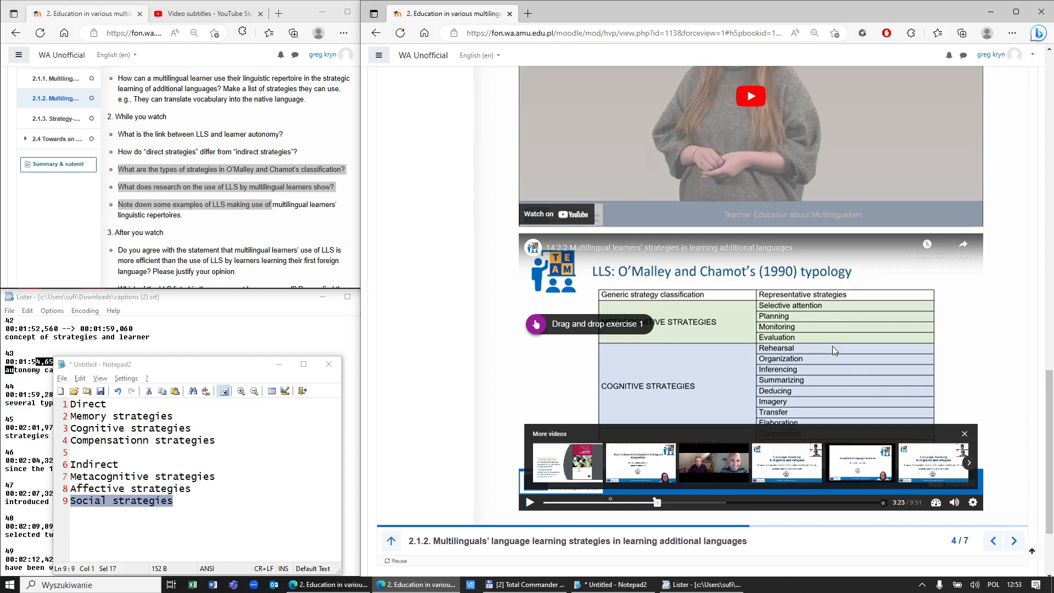
Step: Reopen the Drag and drop exercise 1 marker to confirm its score, close it, and return to the page top
click(554, 330)
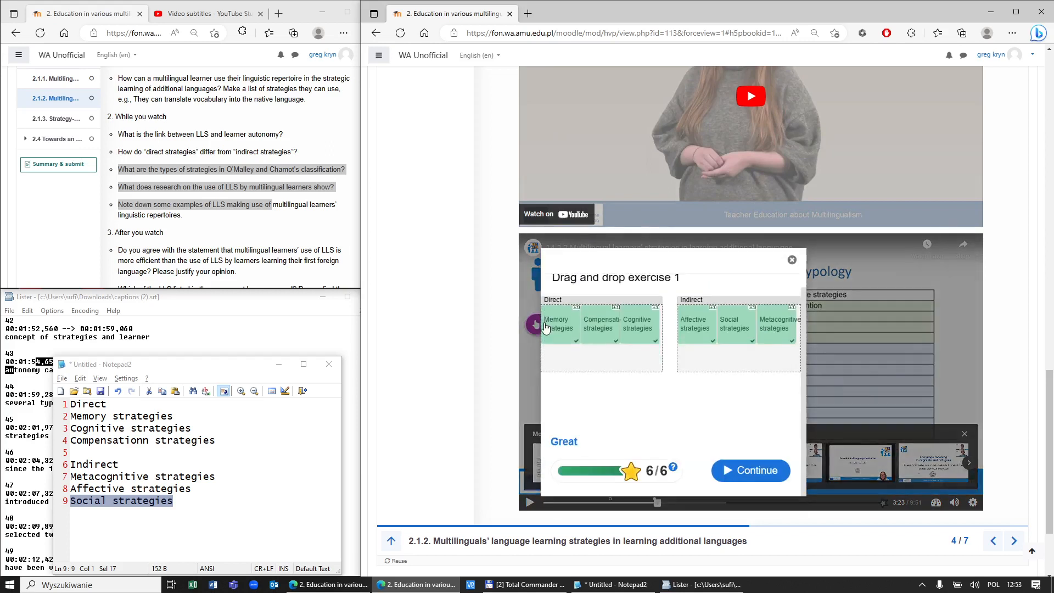
click(791, 260)
scroll(850, 301, up, 4)
scroll(854, 297, up, 5)
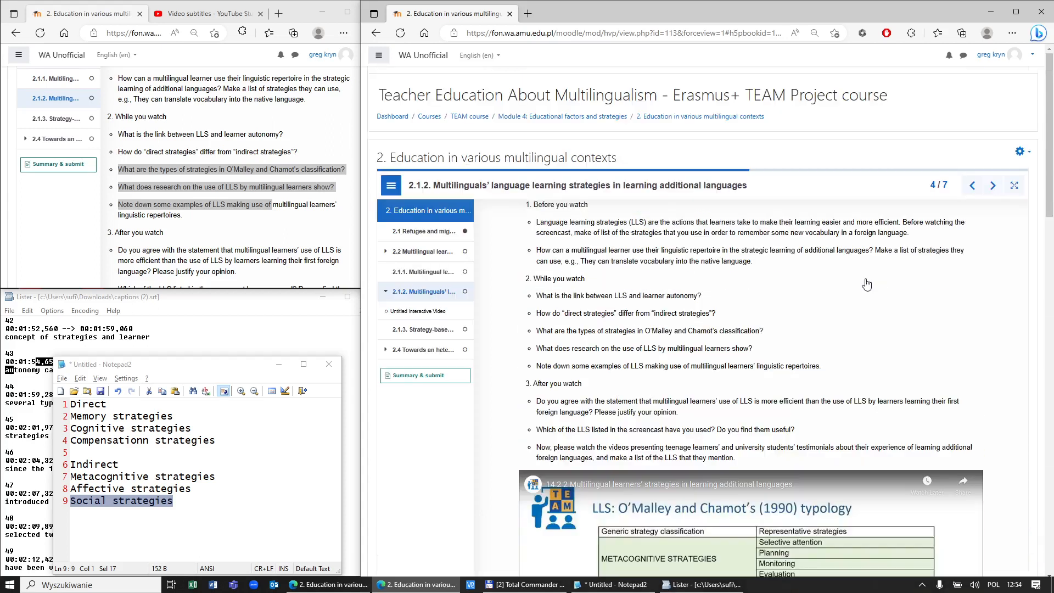
Step: Go to Edit settings from the gear menu and open page 4 (2.1.2) down to its Untitled Interactive Video block
click(1020, 151)
click(974, 184)
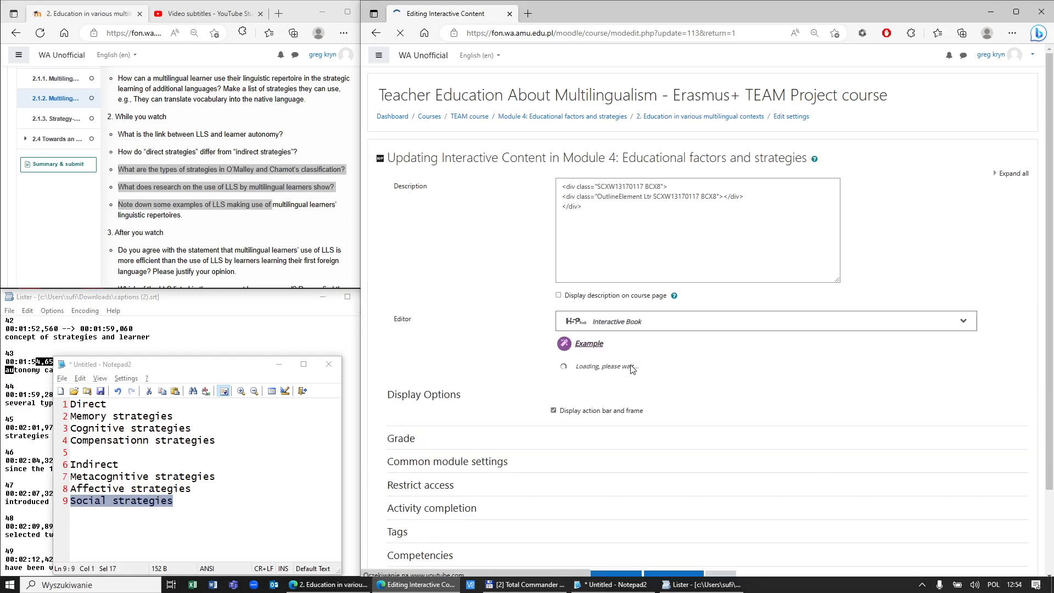
scroll(631, 365, down, 2)
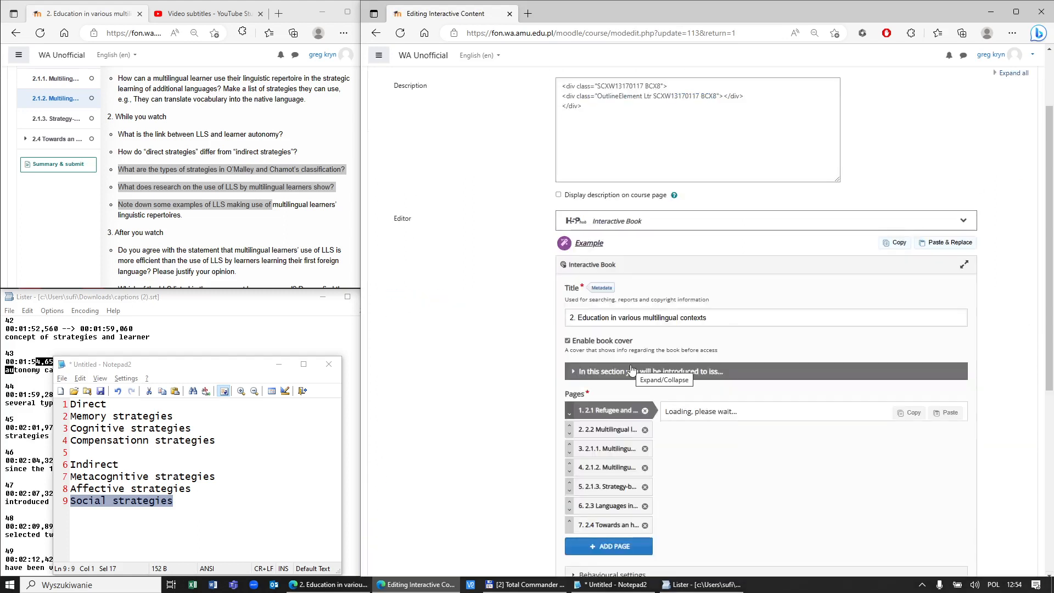
scroll(626, 371, down, 3)
click(614, 314)
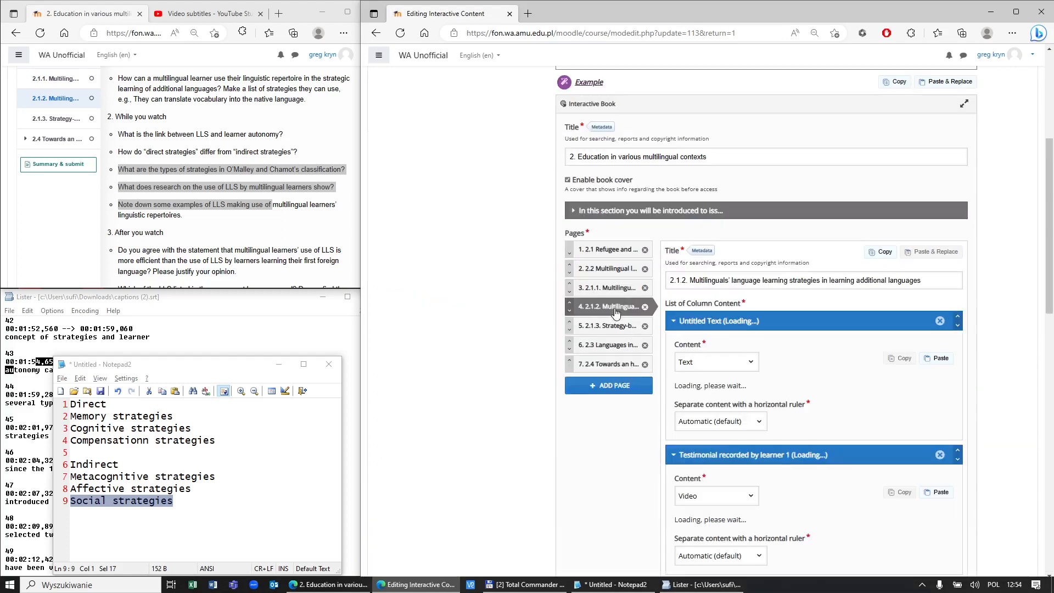
scroll(616, 313, down, 5)
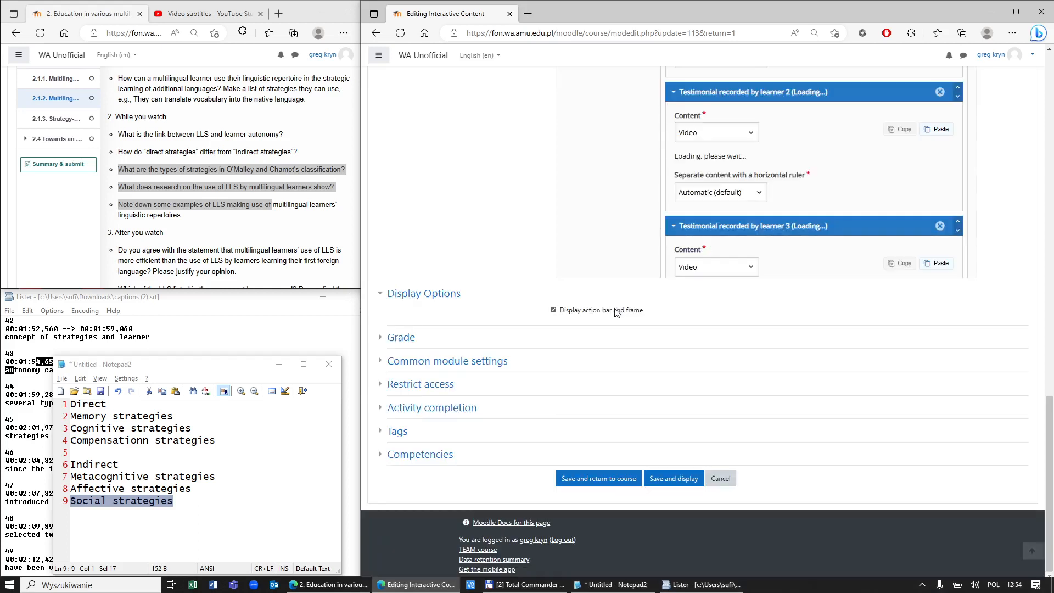
scroll(747, 285, down, 4)
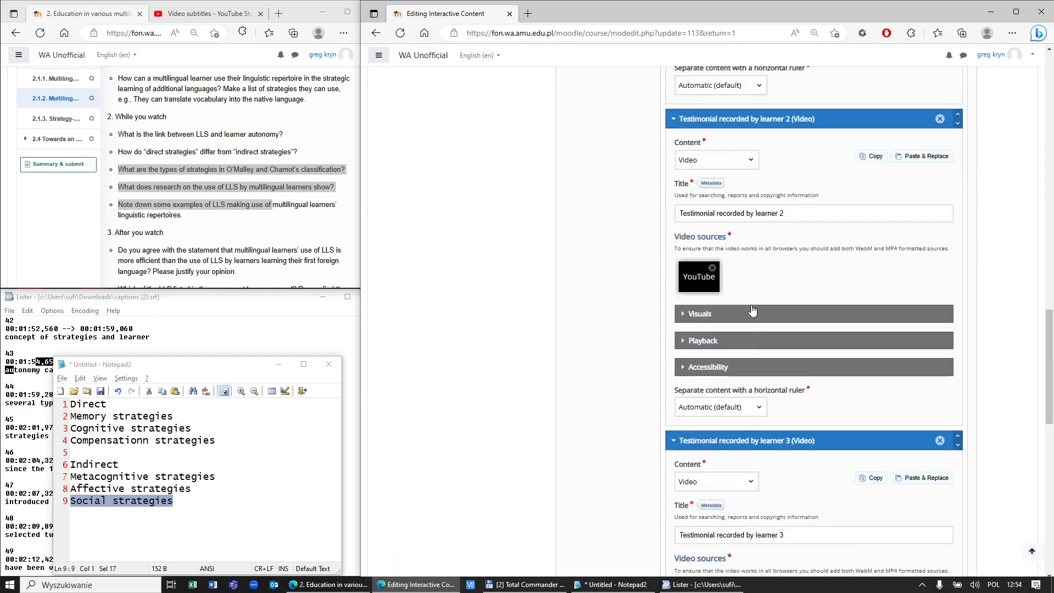
scroll(752, 305, down, 3)
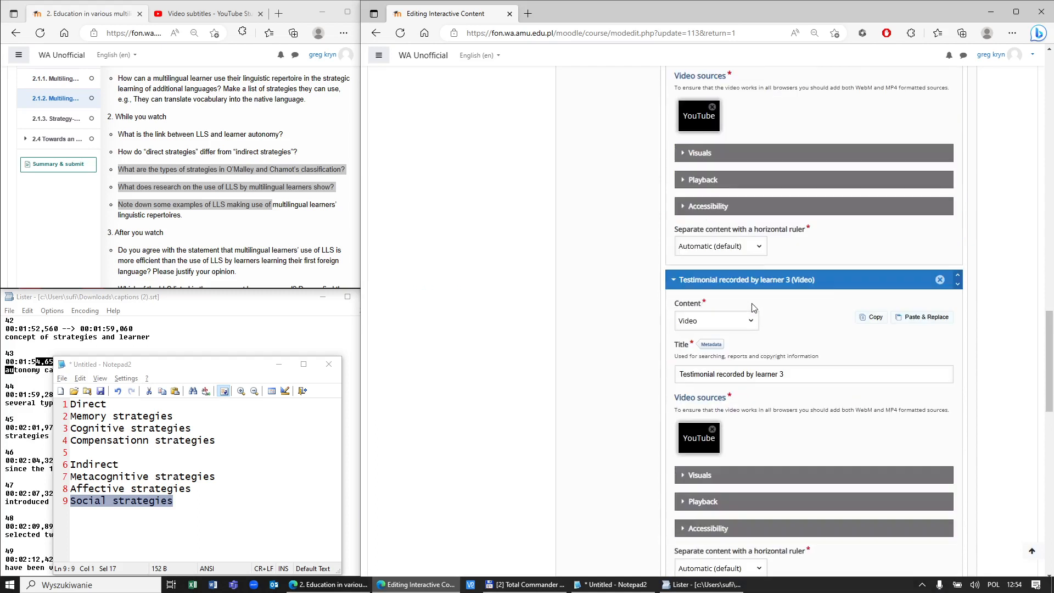
scroll(753, 307, down, 10)
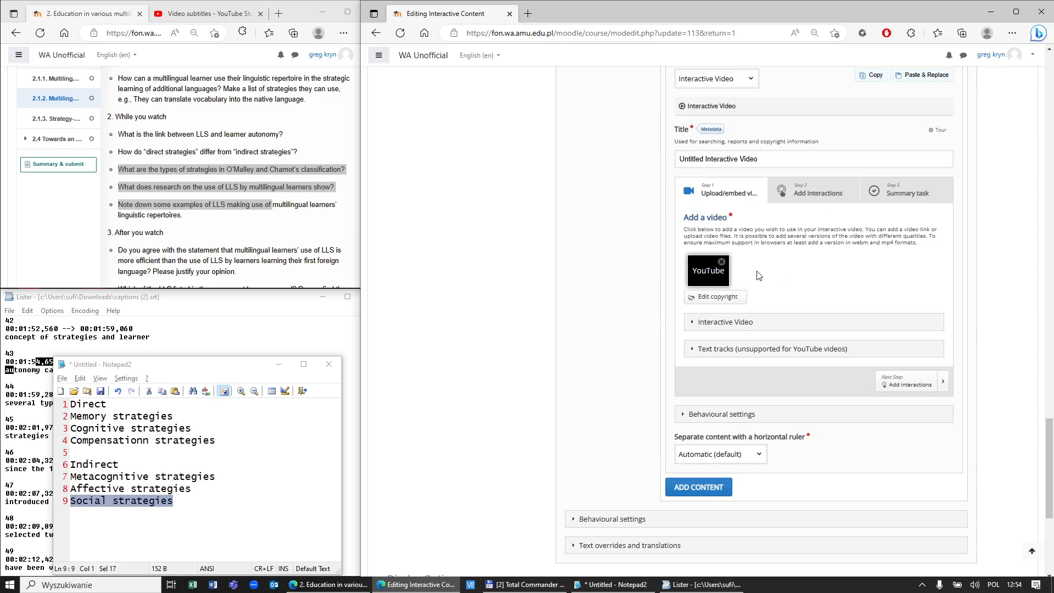
Step: Expand the video's Behavioural settings and uncheck Prevent skipping forward in a video
click(822, 195)
click(756, 197)
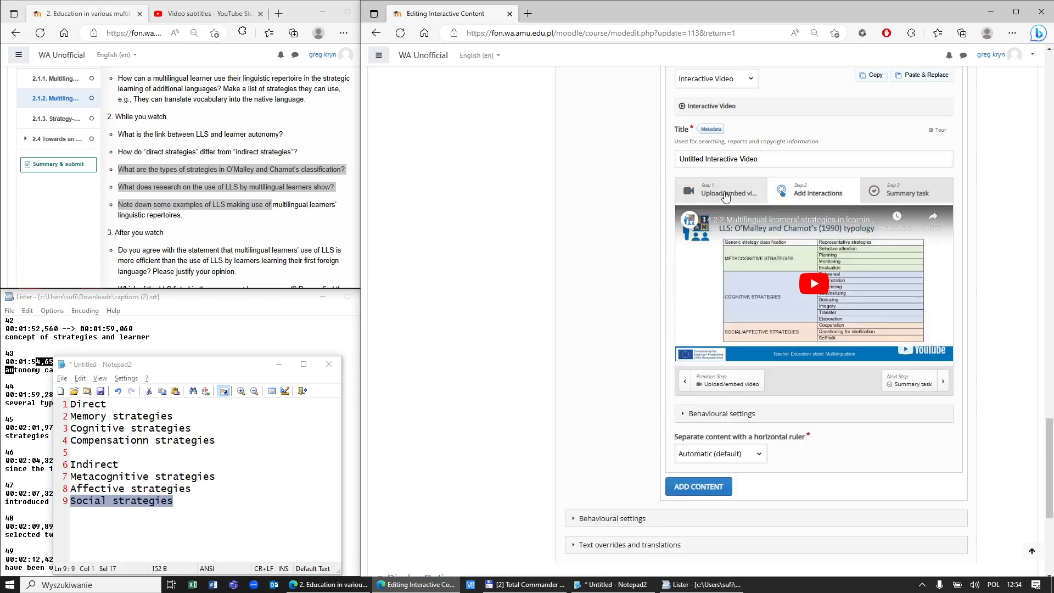
click(687, 420)
scroll(792, 426, down, 1)
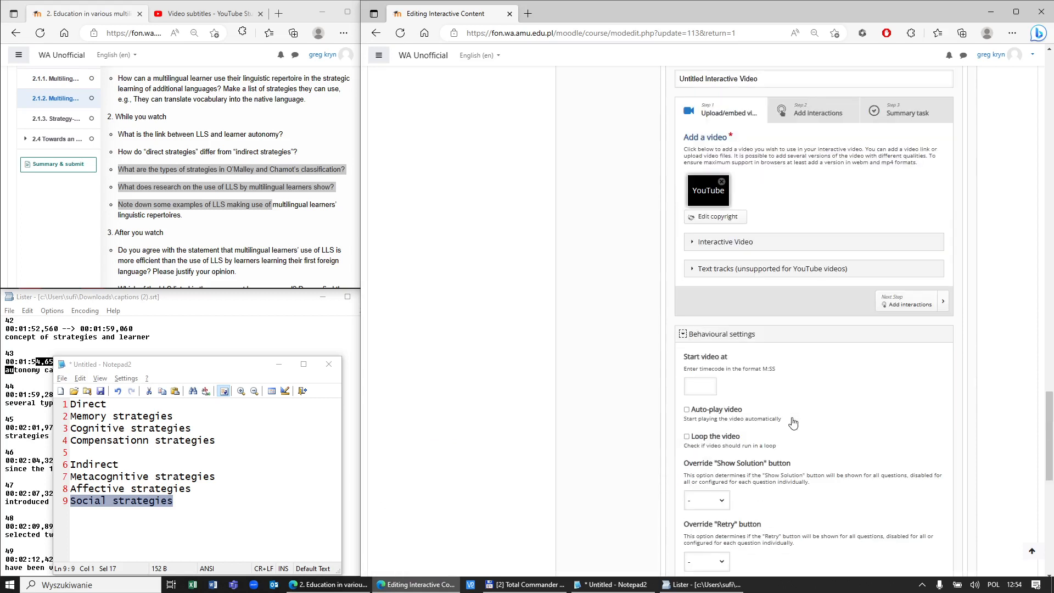
scroll(793, 471, down, 1)
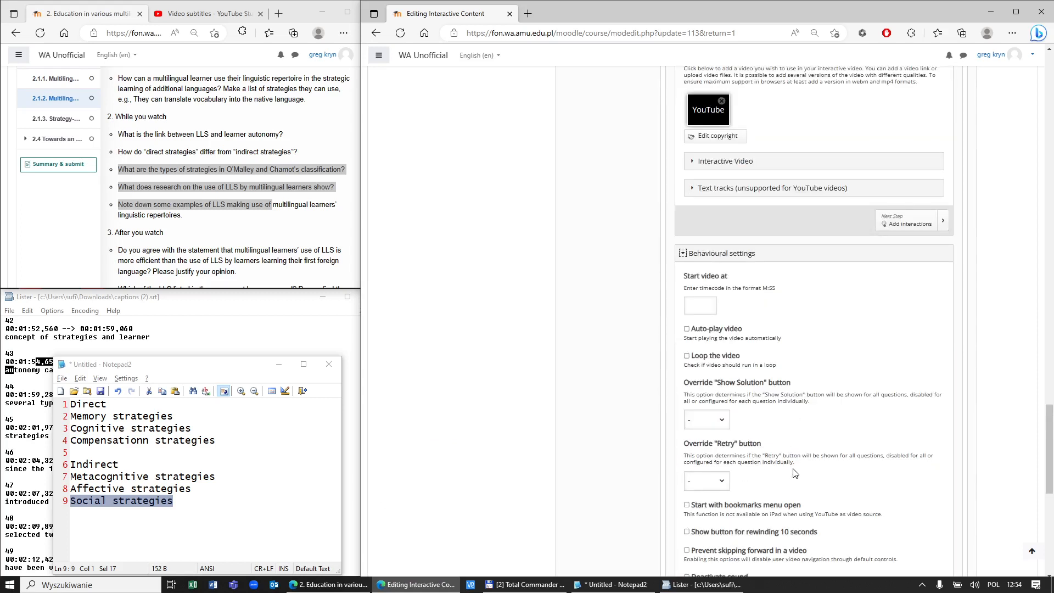
scroll(796, 474, down, 1)
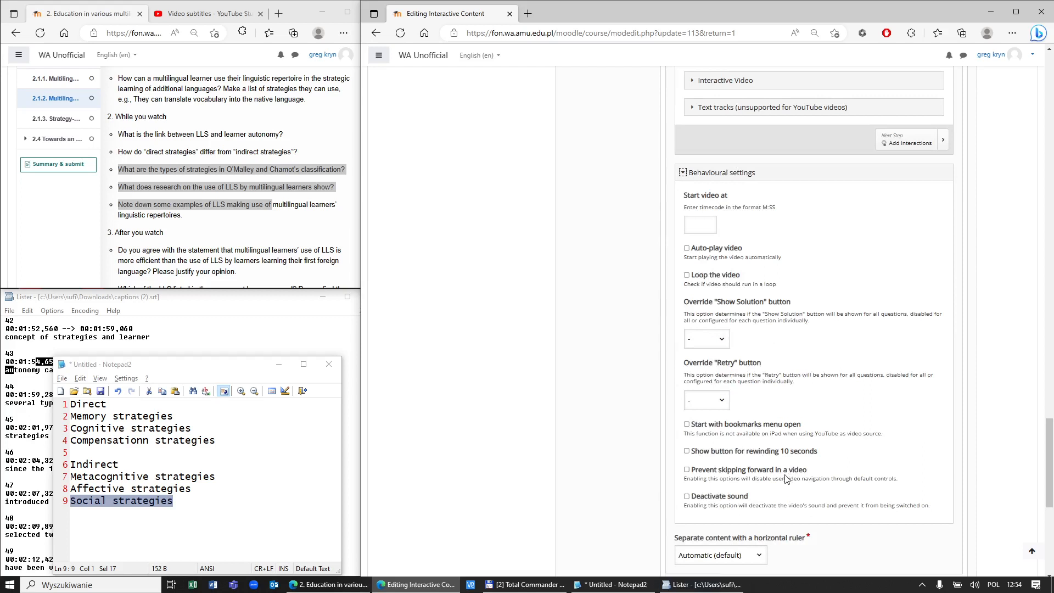
scroll(775, 475, down, 1)
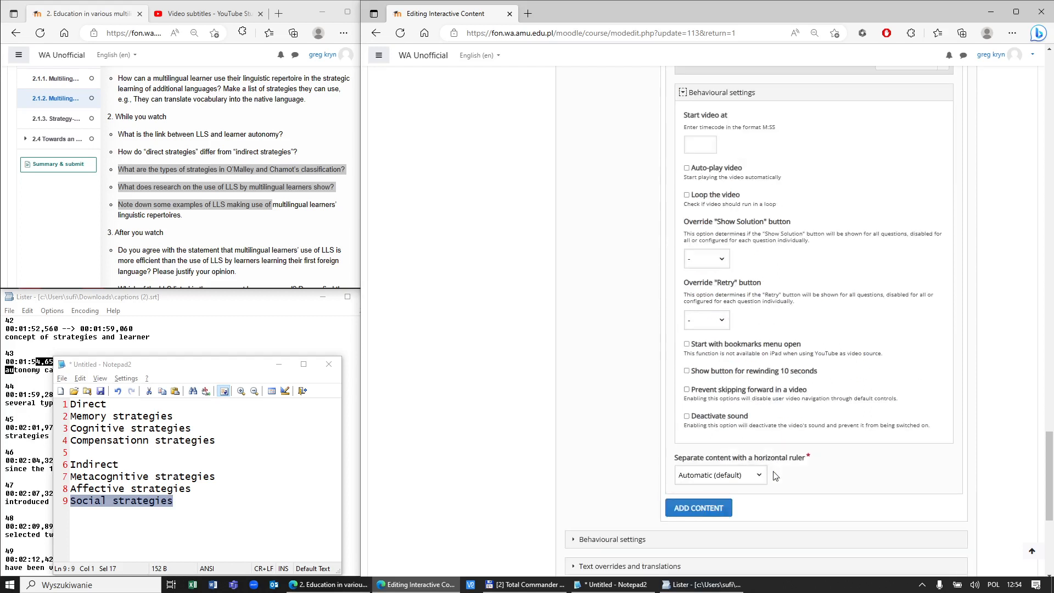
scroll(775, 475, down, 3)
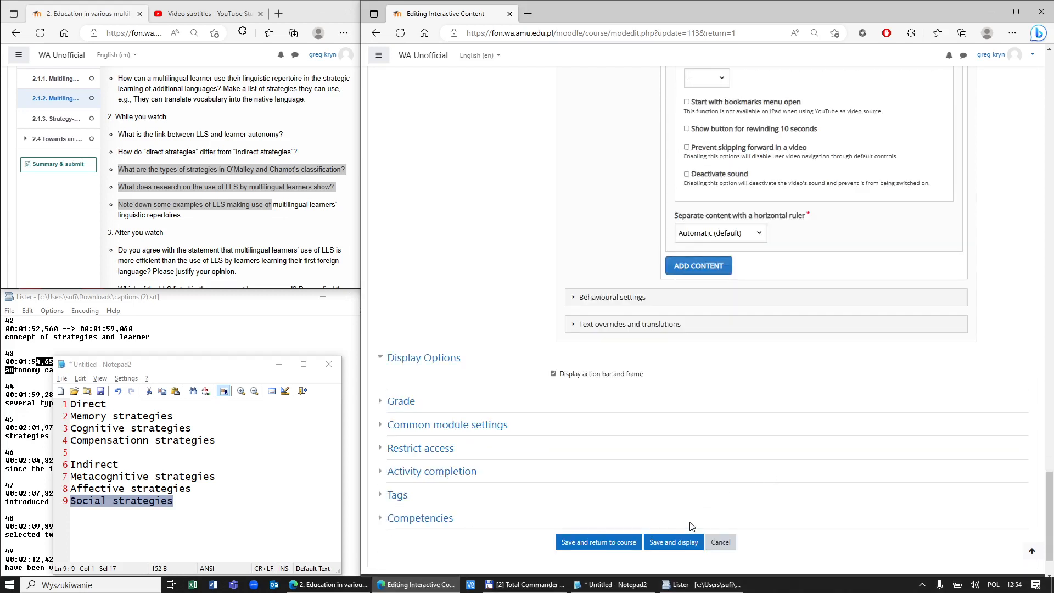
click(687, 148)
Step: Expand the Interactive Video title and description section, then scroll down to the Save buttons
scroll(912, 181, up, 2)
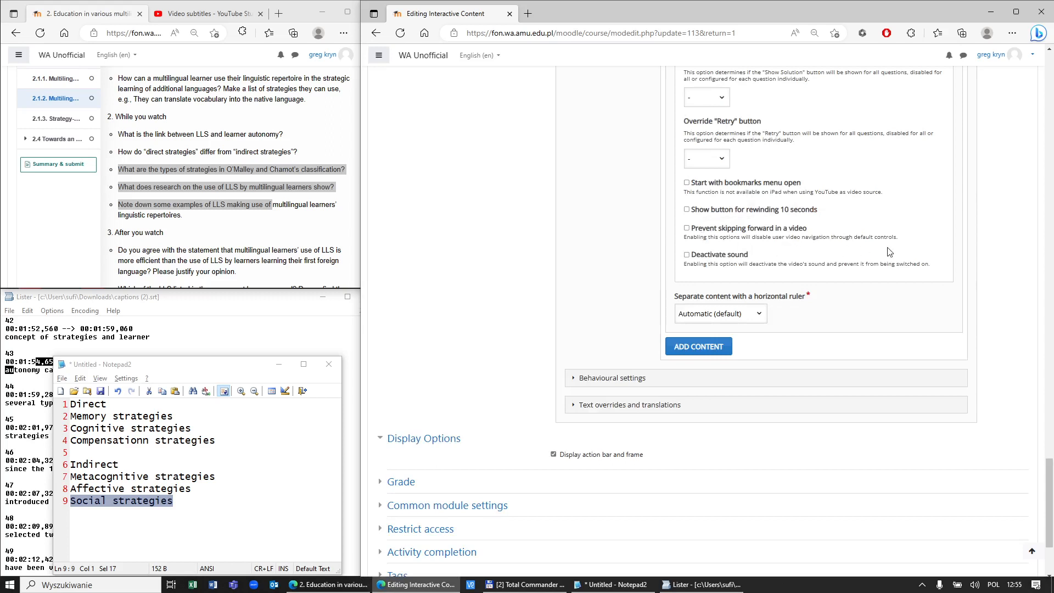
scroll(889, 252, up, 2)
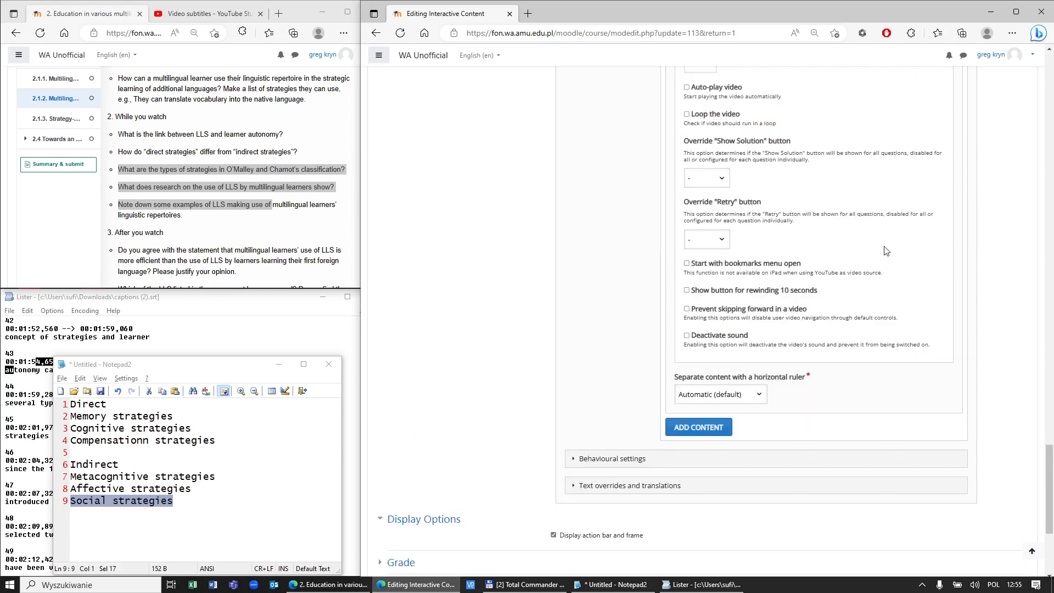
scroll(884, 250, up, 6)
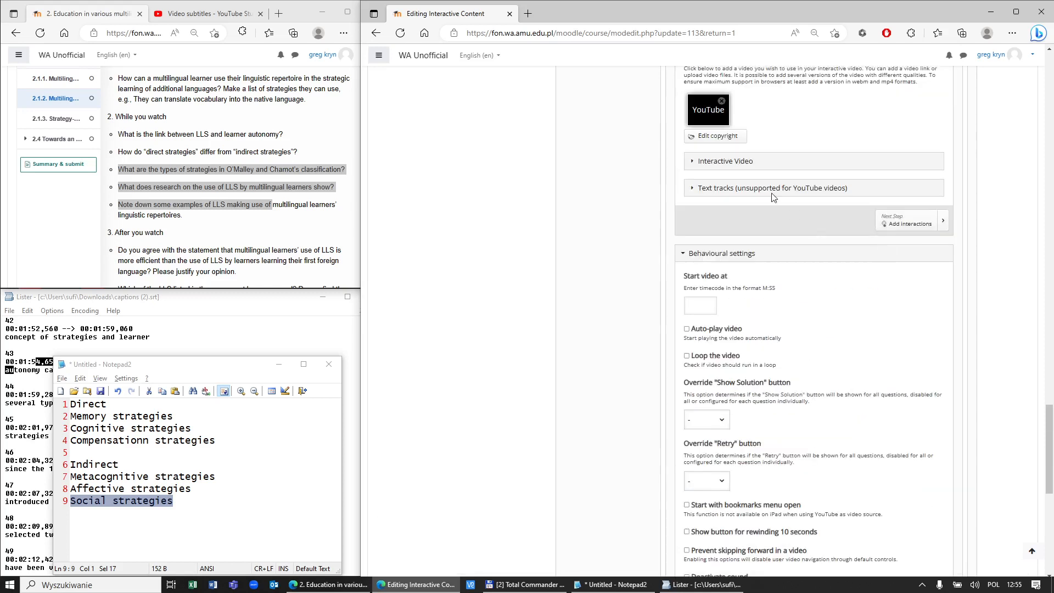
click(722, 161)
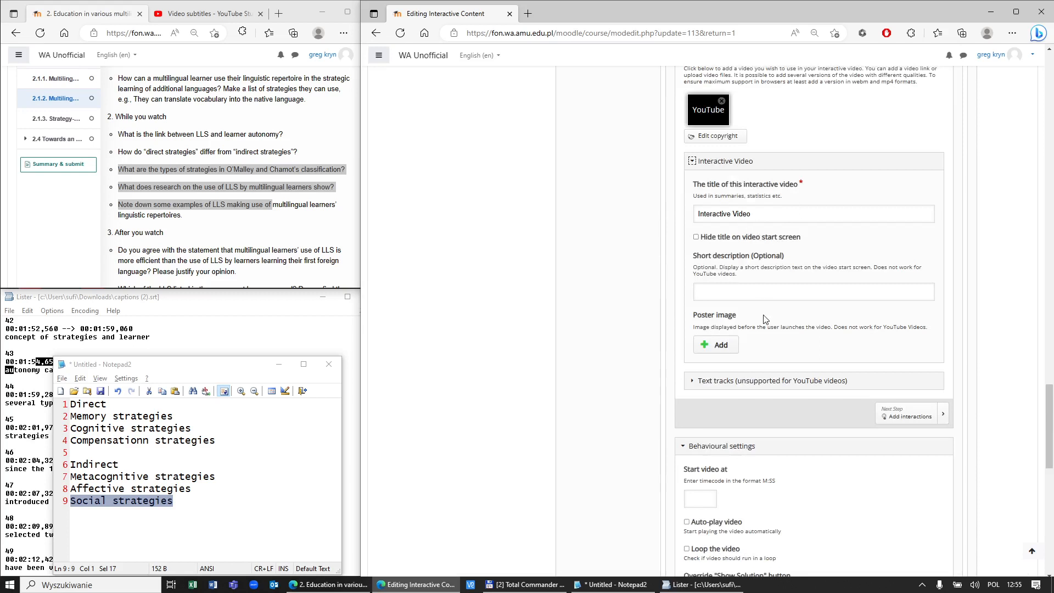
scroll(725, 332, down, 2)
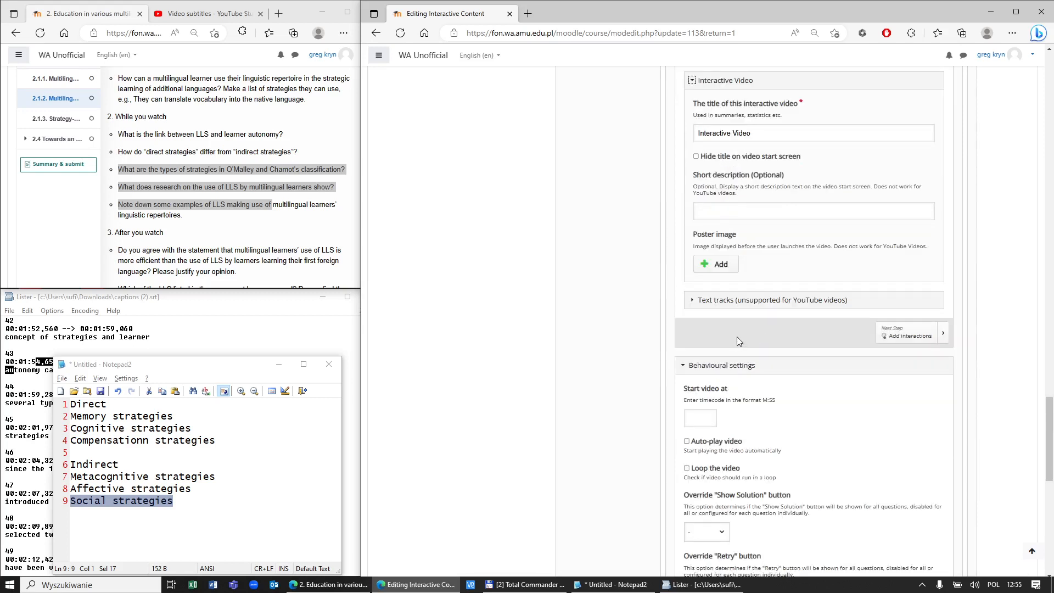
scroll(736, 331, down, 4)
scroll(714, 494, down, 4)
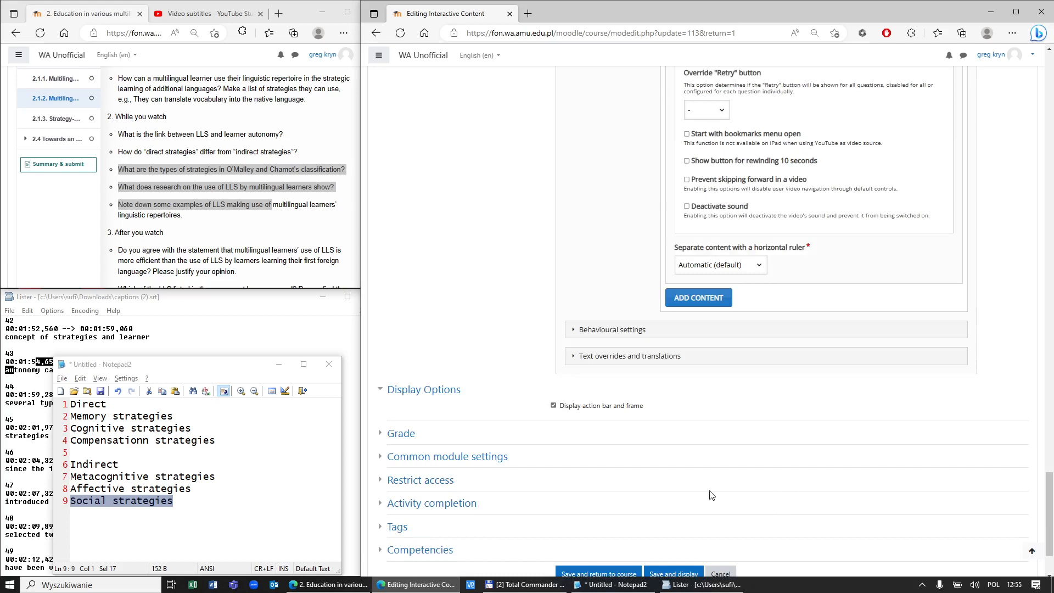
scroll(712, 494, down, 2)
mouse_move(700, 585)
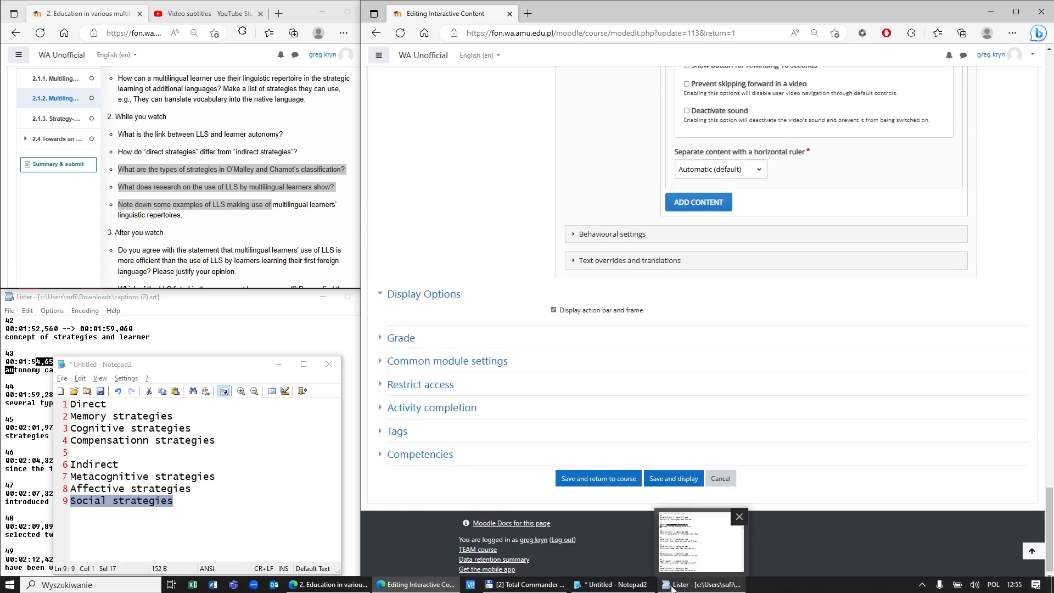